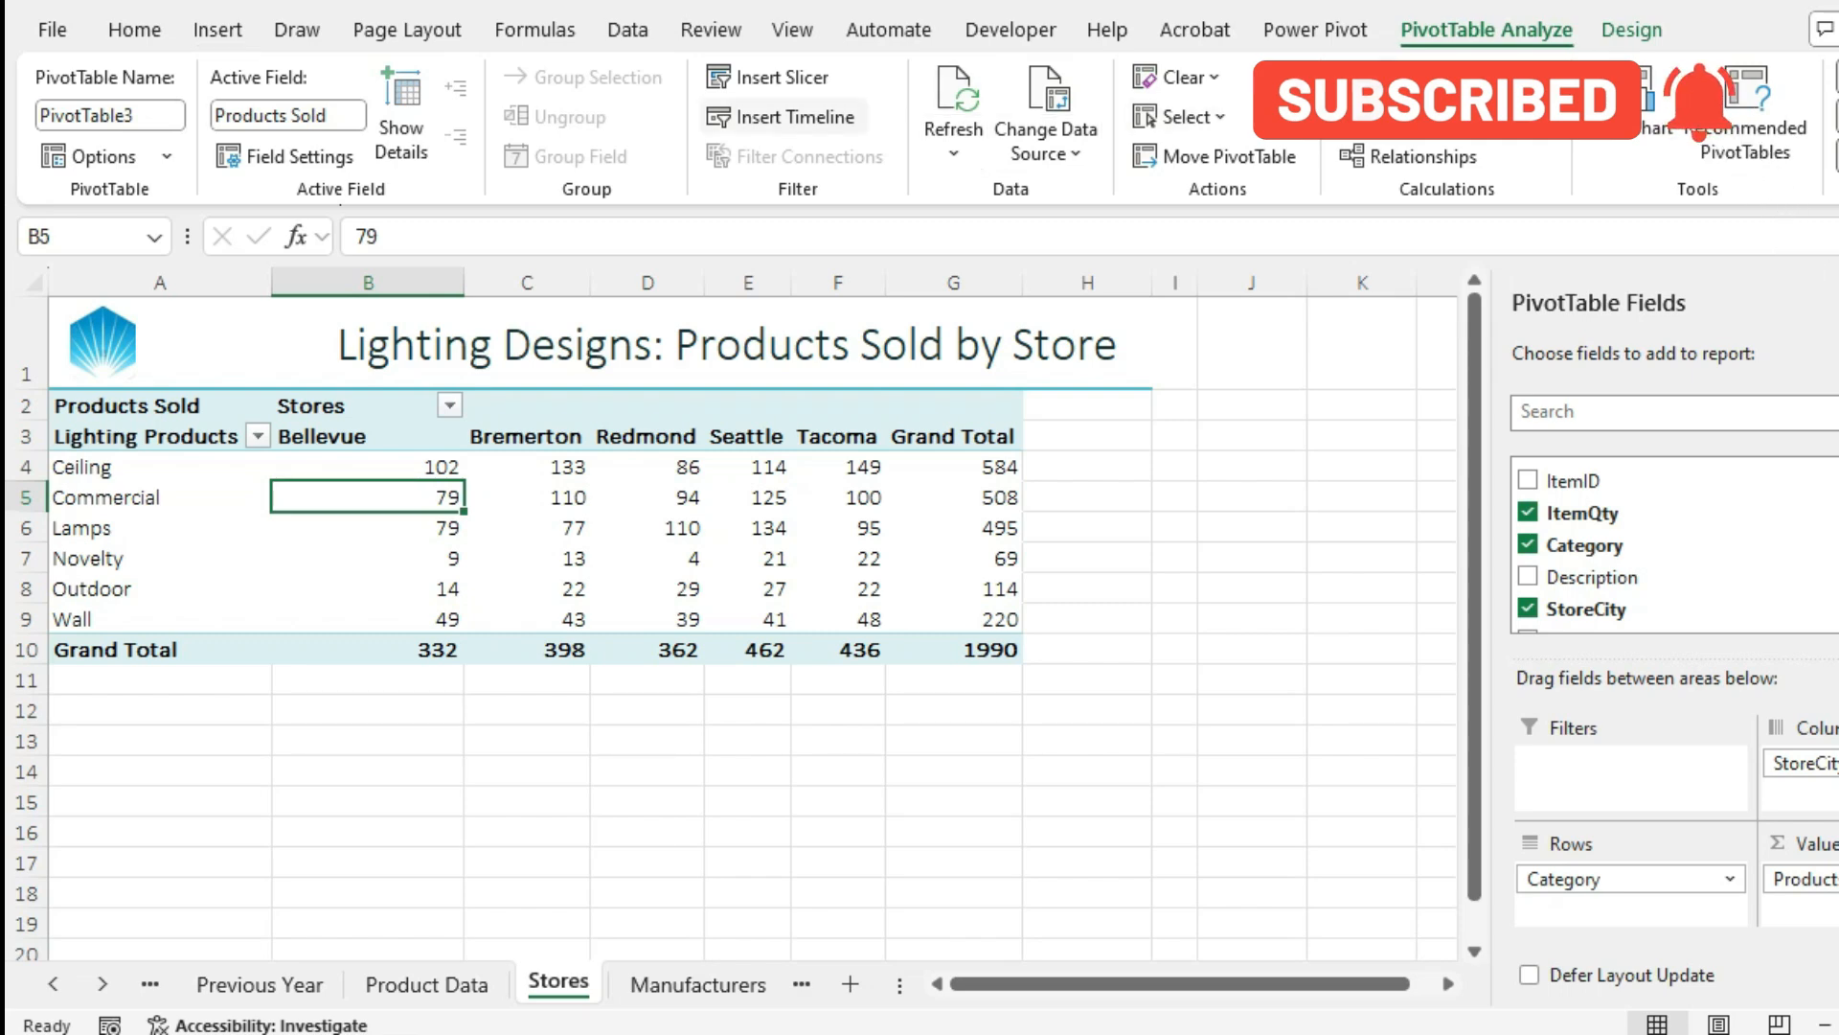
Insert a timeline for the OrderDate field of the PivotTable on the Stores worksheet
{"action": "left_click", "coordinate": [782, 116]}
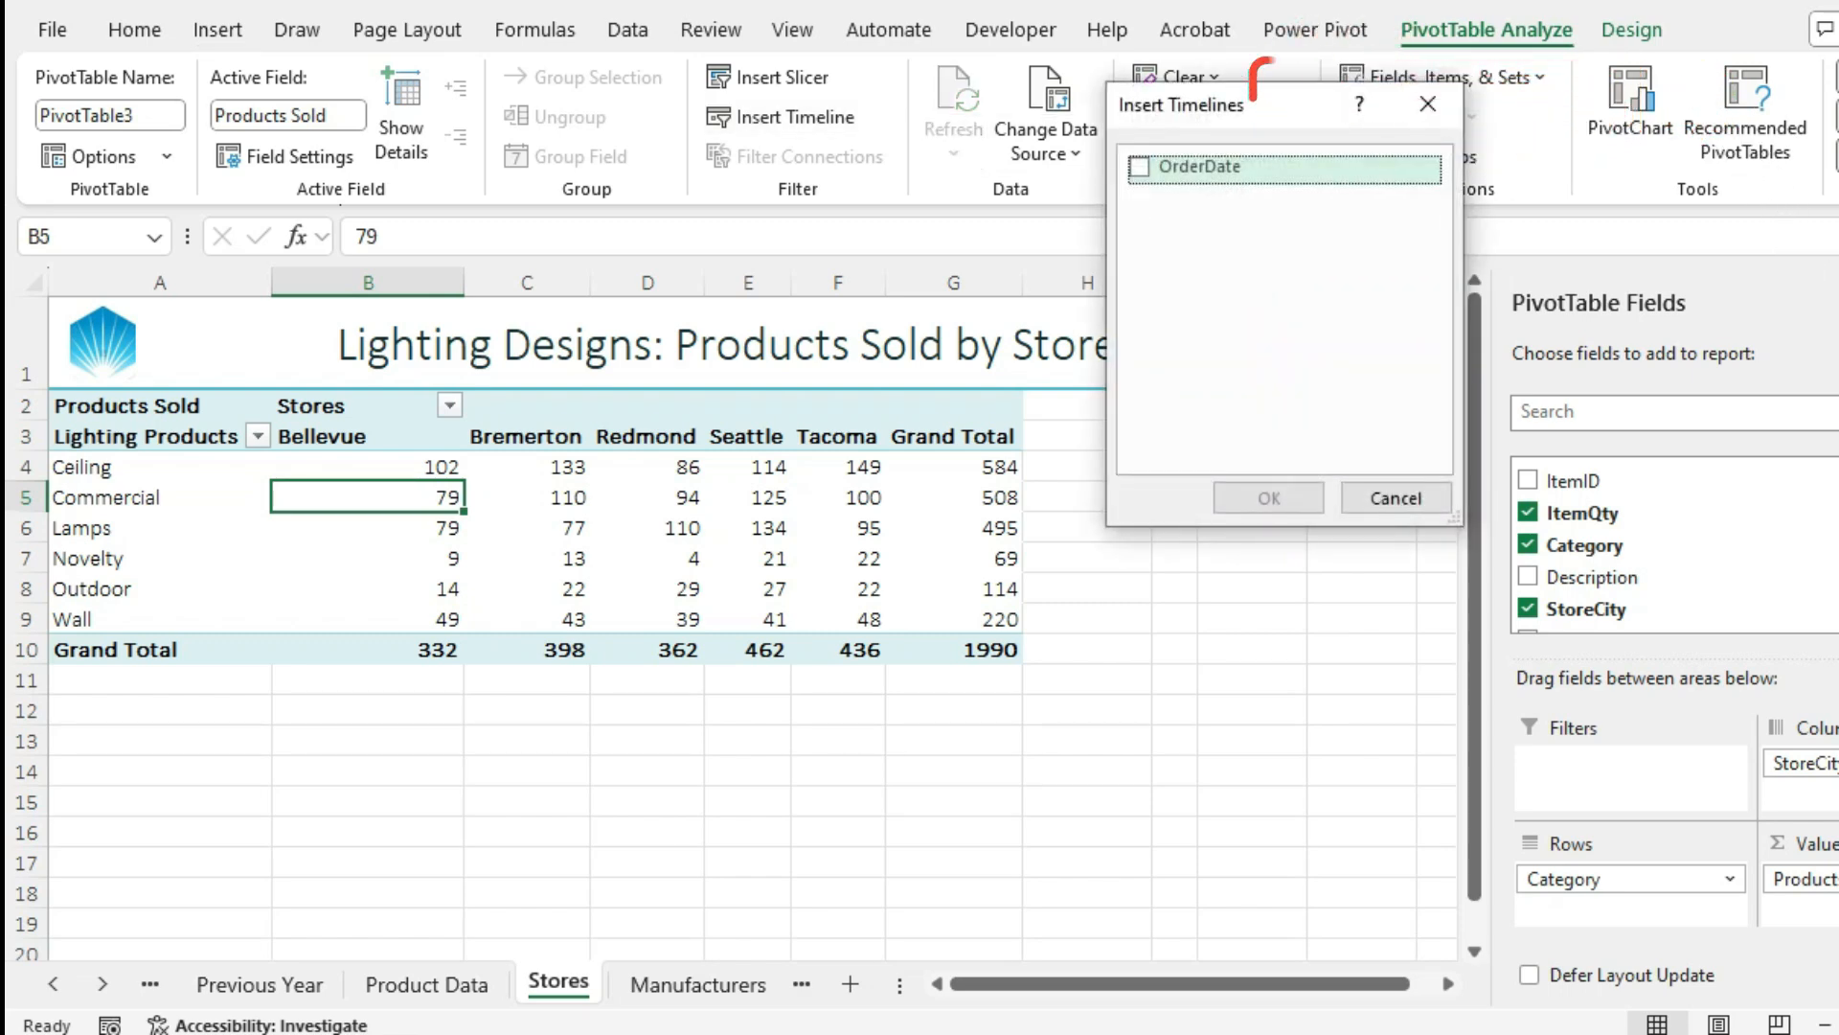
{"action": "left_click", "coordinate": [1140, 168]}
{"action": "left_click", "coordinate": [1269, 499]}
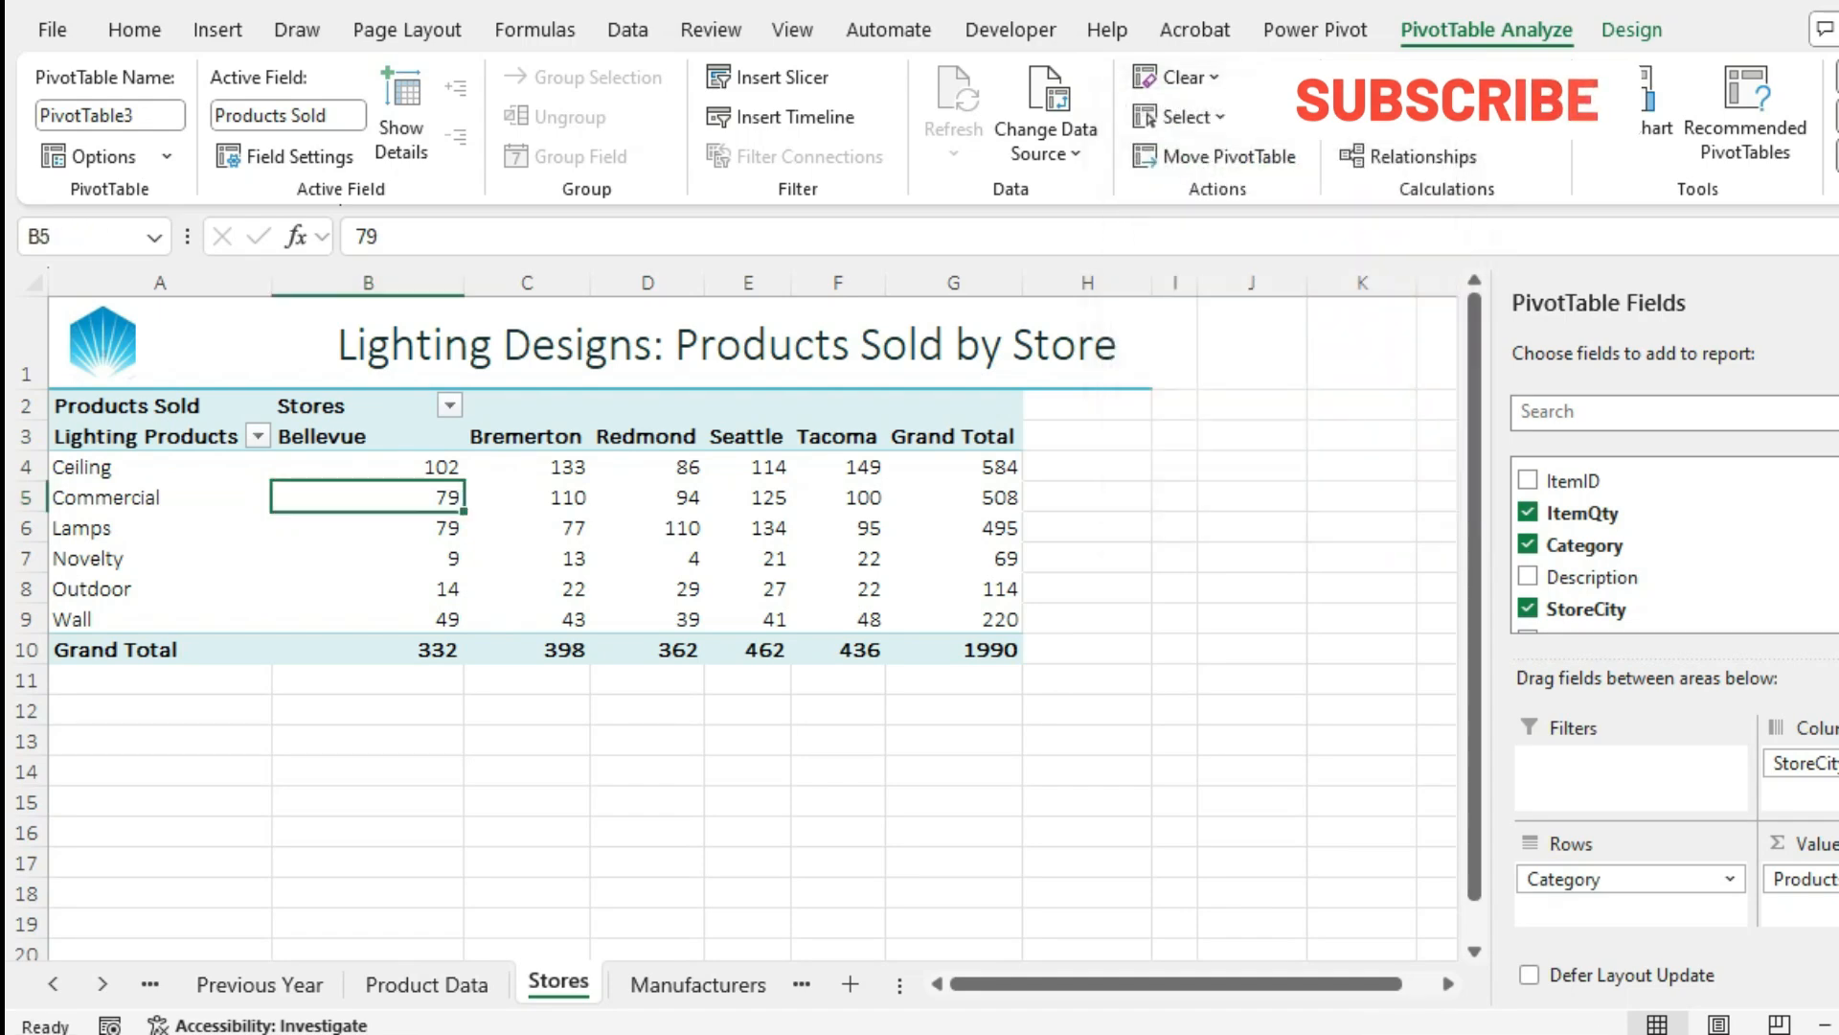
Move and resize the OrderDate timeline below the PivotTable so it covers the range A12:H18
{"action": "left_click_drag", "start_coordinate": [671, 553], "coordinate": [304, 728]}
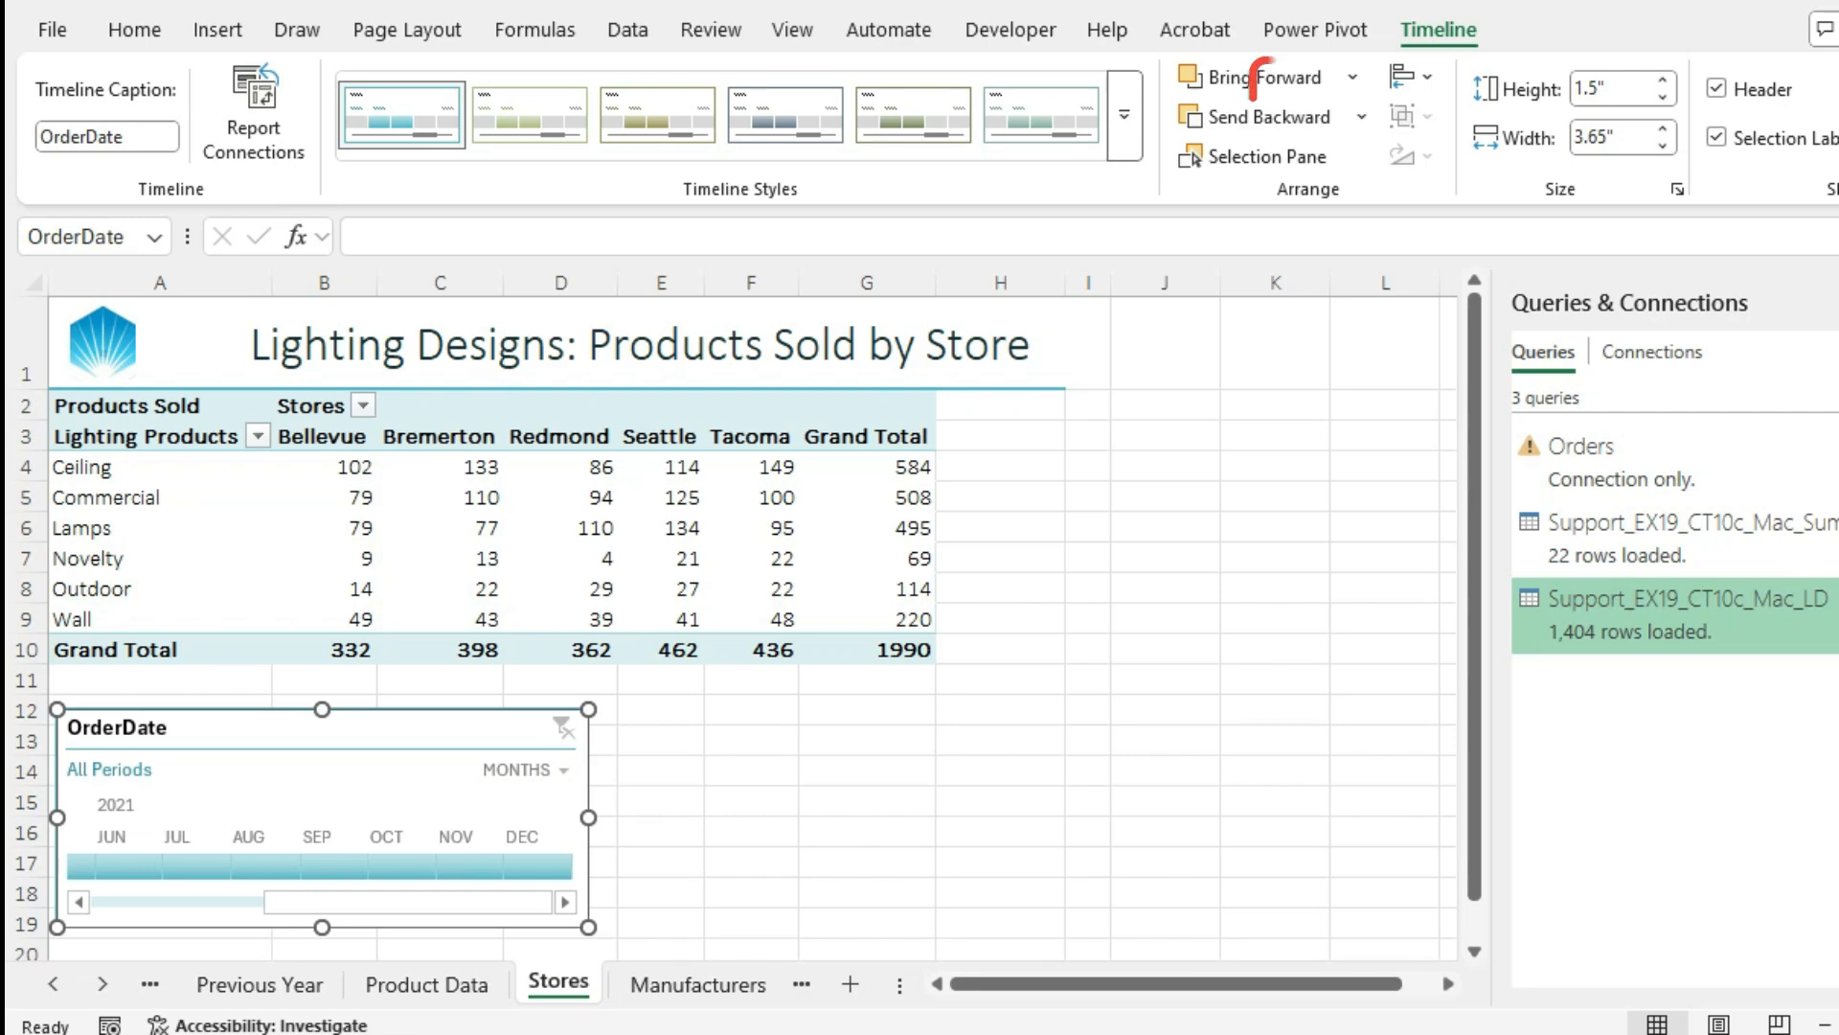
{"action": "left_click_drag", "start_coordinate": [588, 928], "coordinate": [1050, 899]}
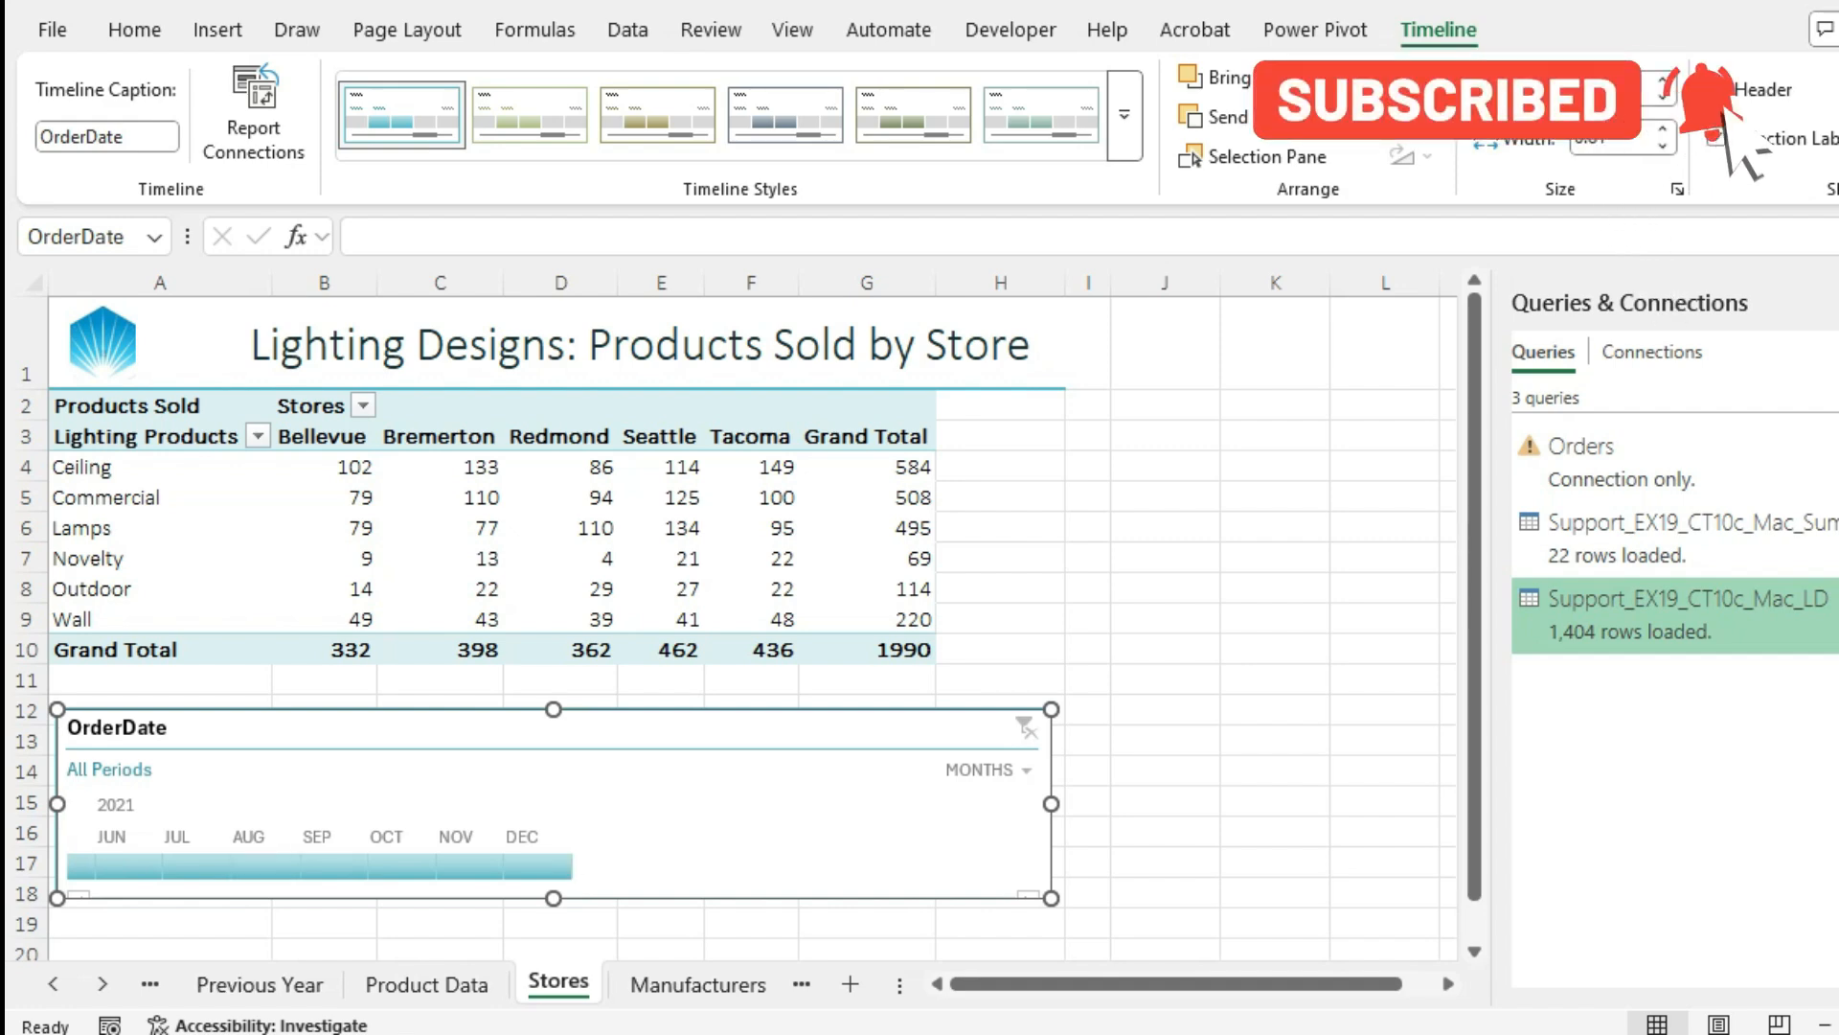
{"action": "left_click", "coordinate": [26, 893]}
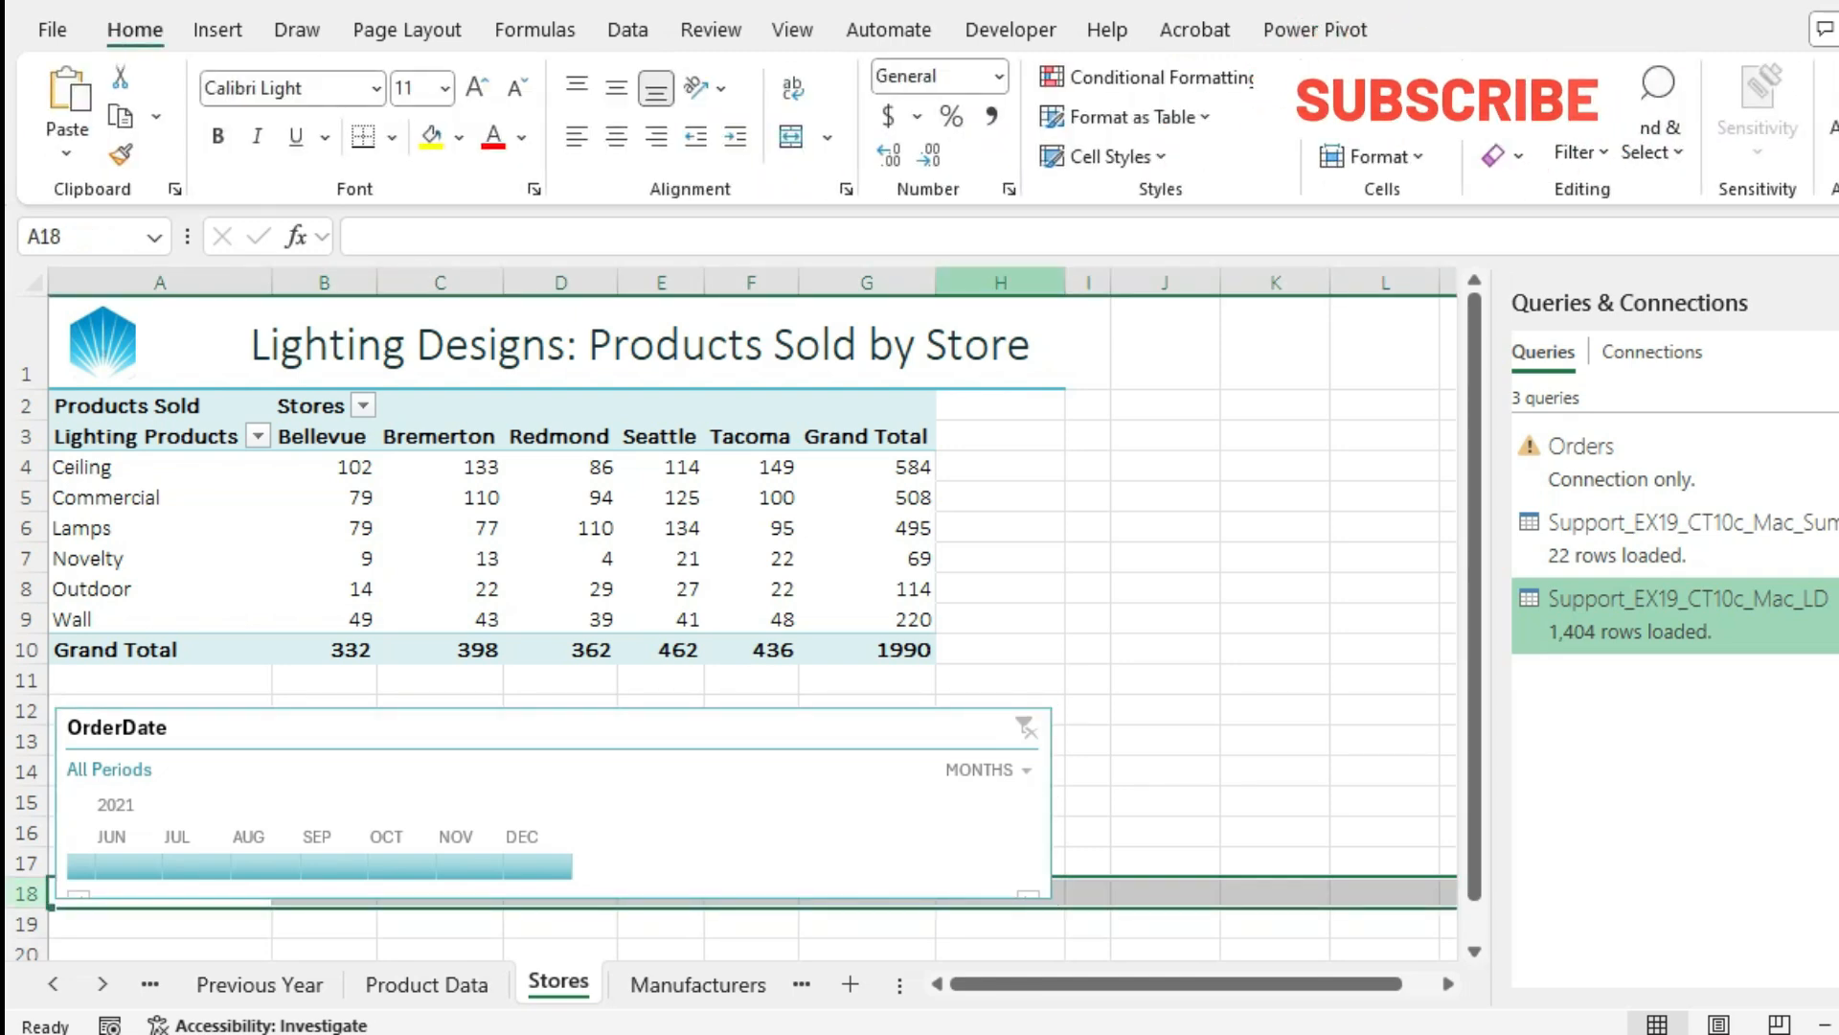
Check the timeline and PivotChart requirements in the Word instructions and the answers workbook's graded report, and return to the project workbook
{"action": "key", "text": "alt+Tab"}
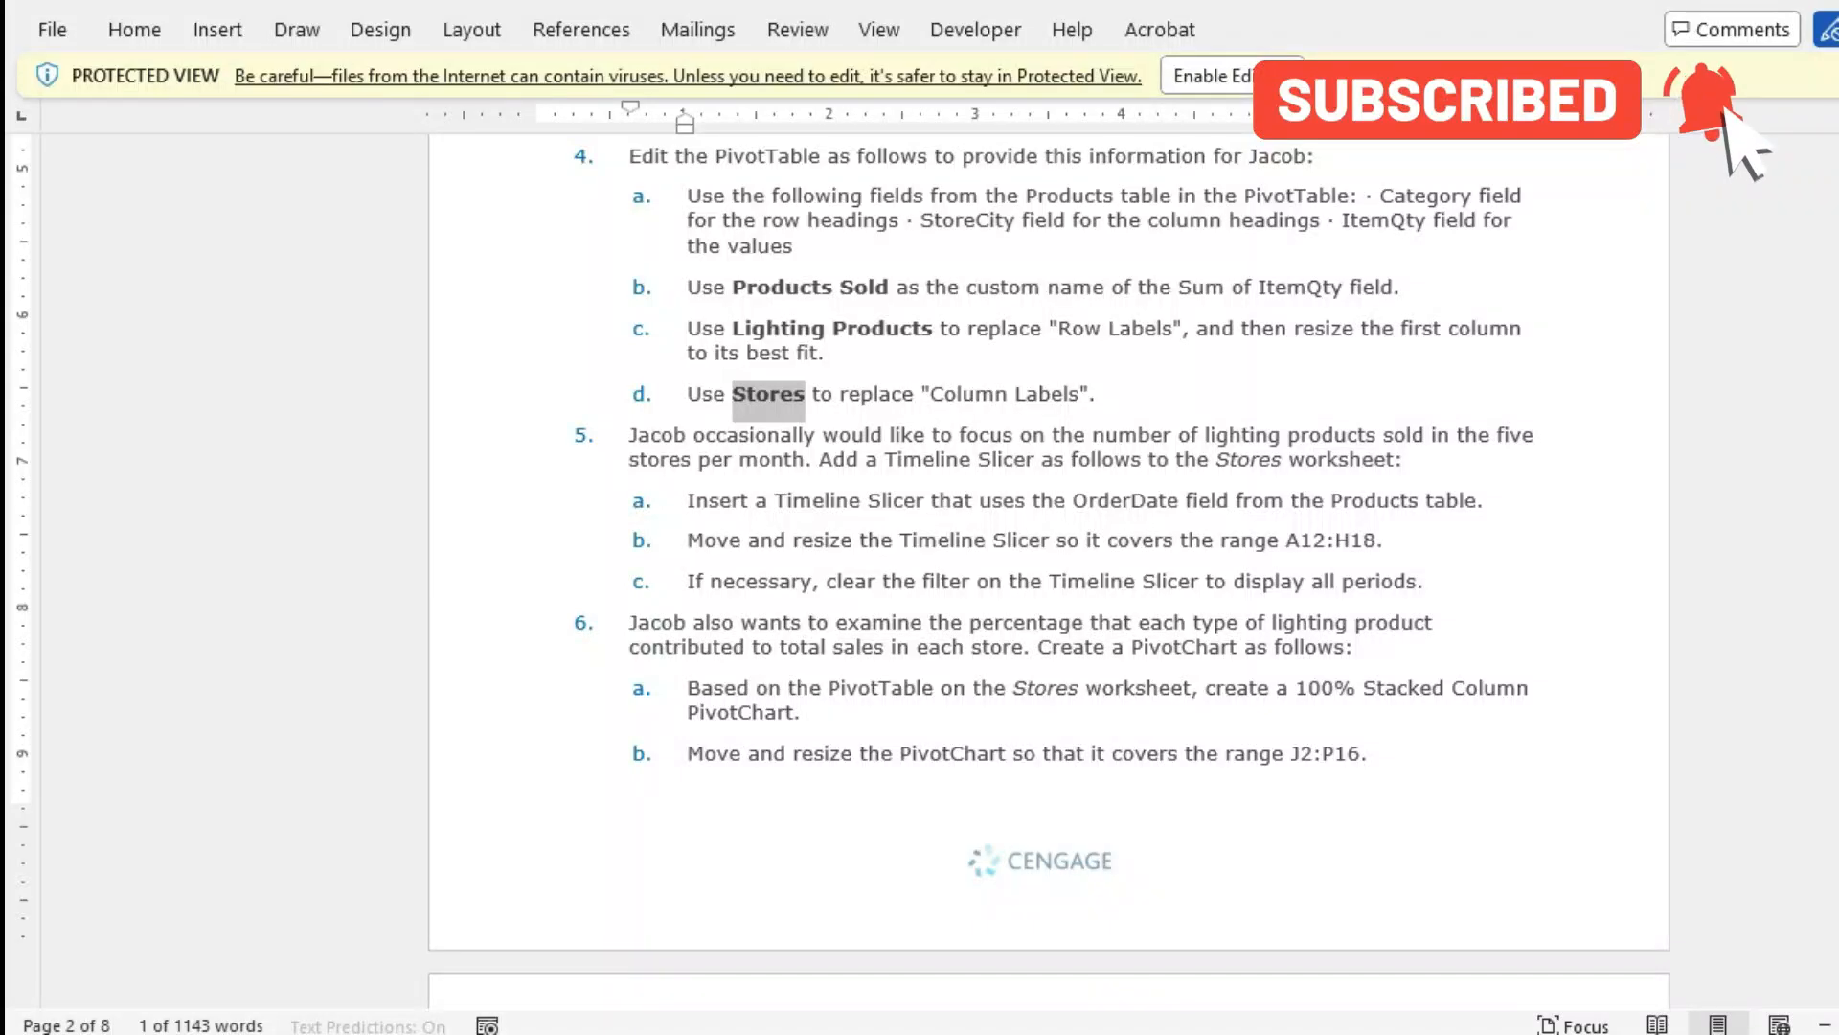
{"action": "key", "text": "alt+Tab"}
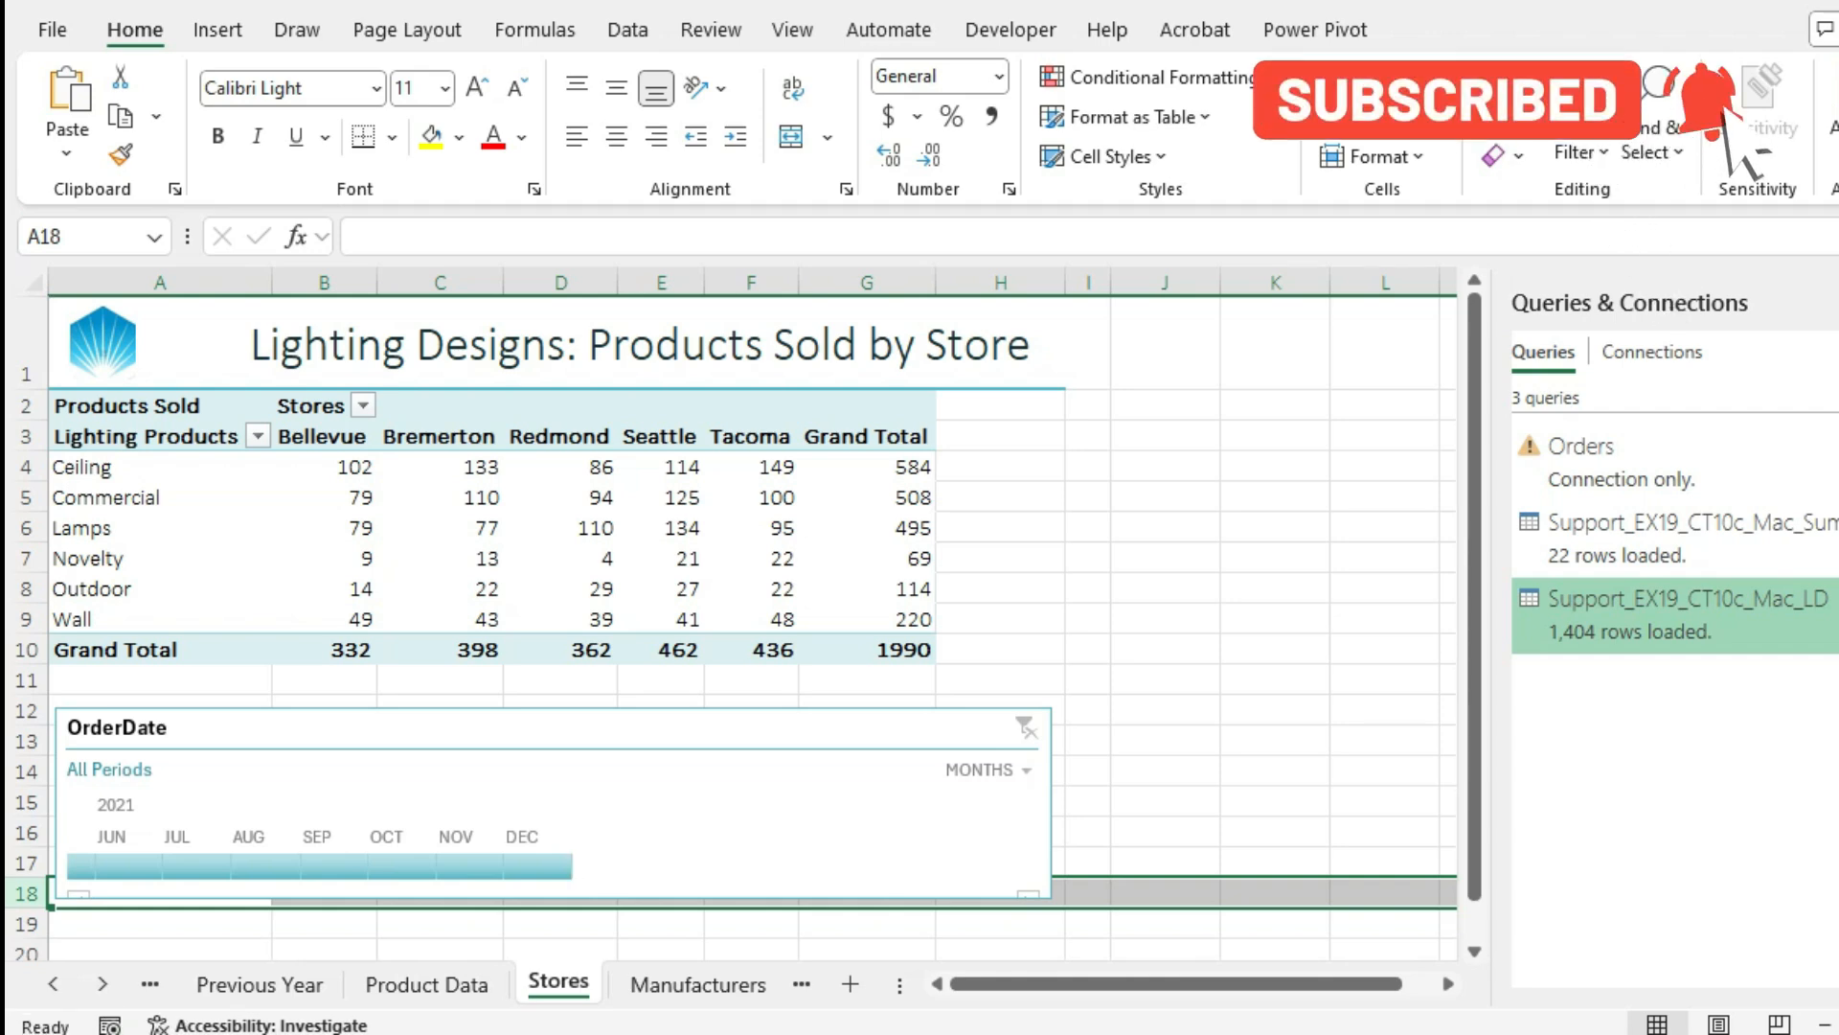
{"action": "key", "text": "alt+Tab"}
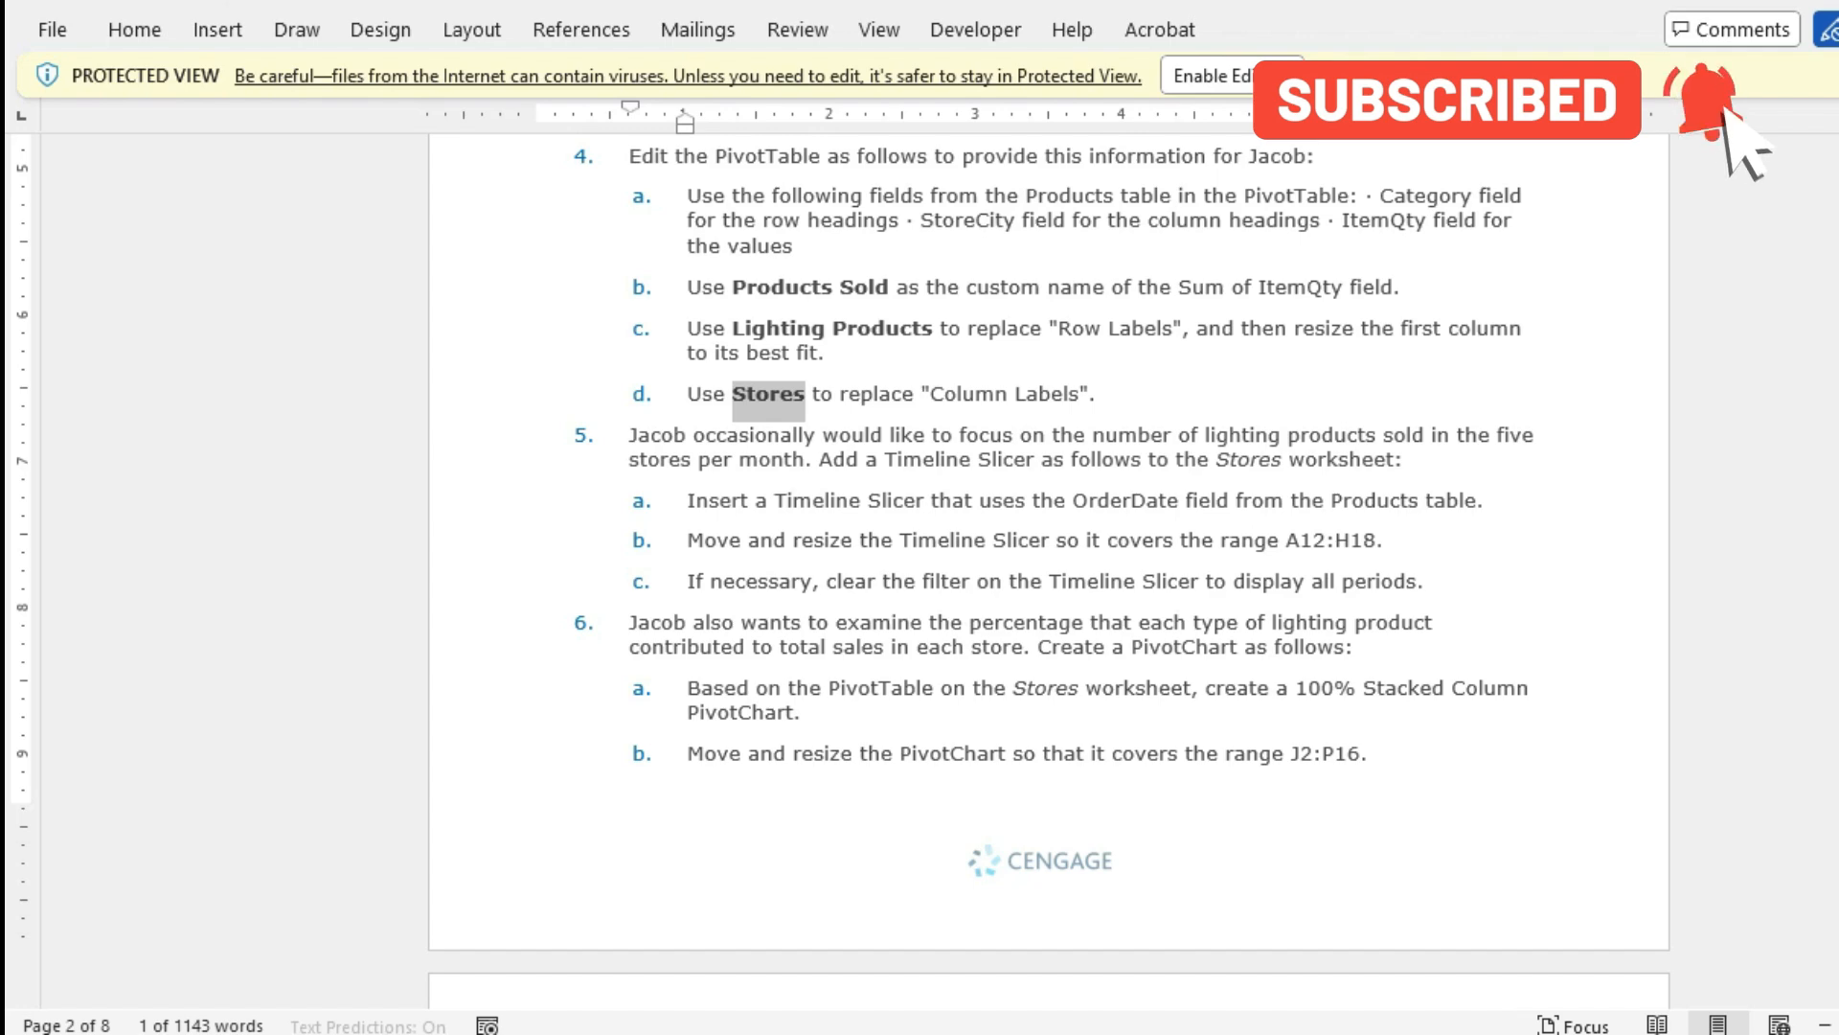
{"action": "mouse_move", "coordinate": [911, 1032]}
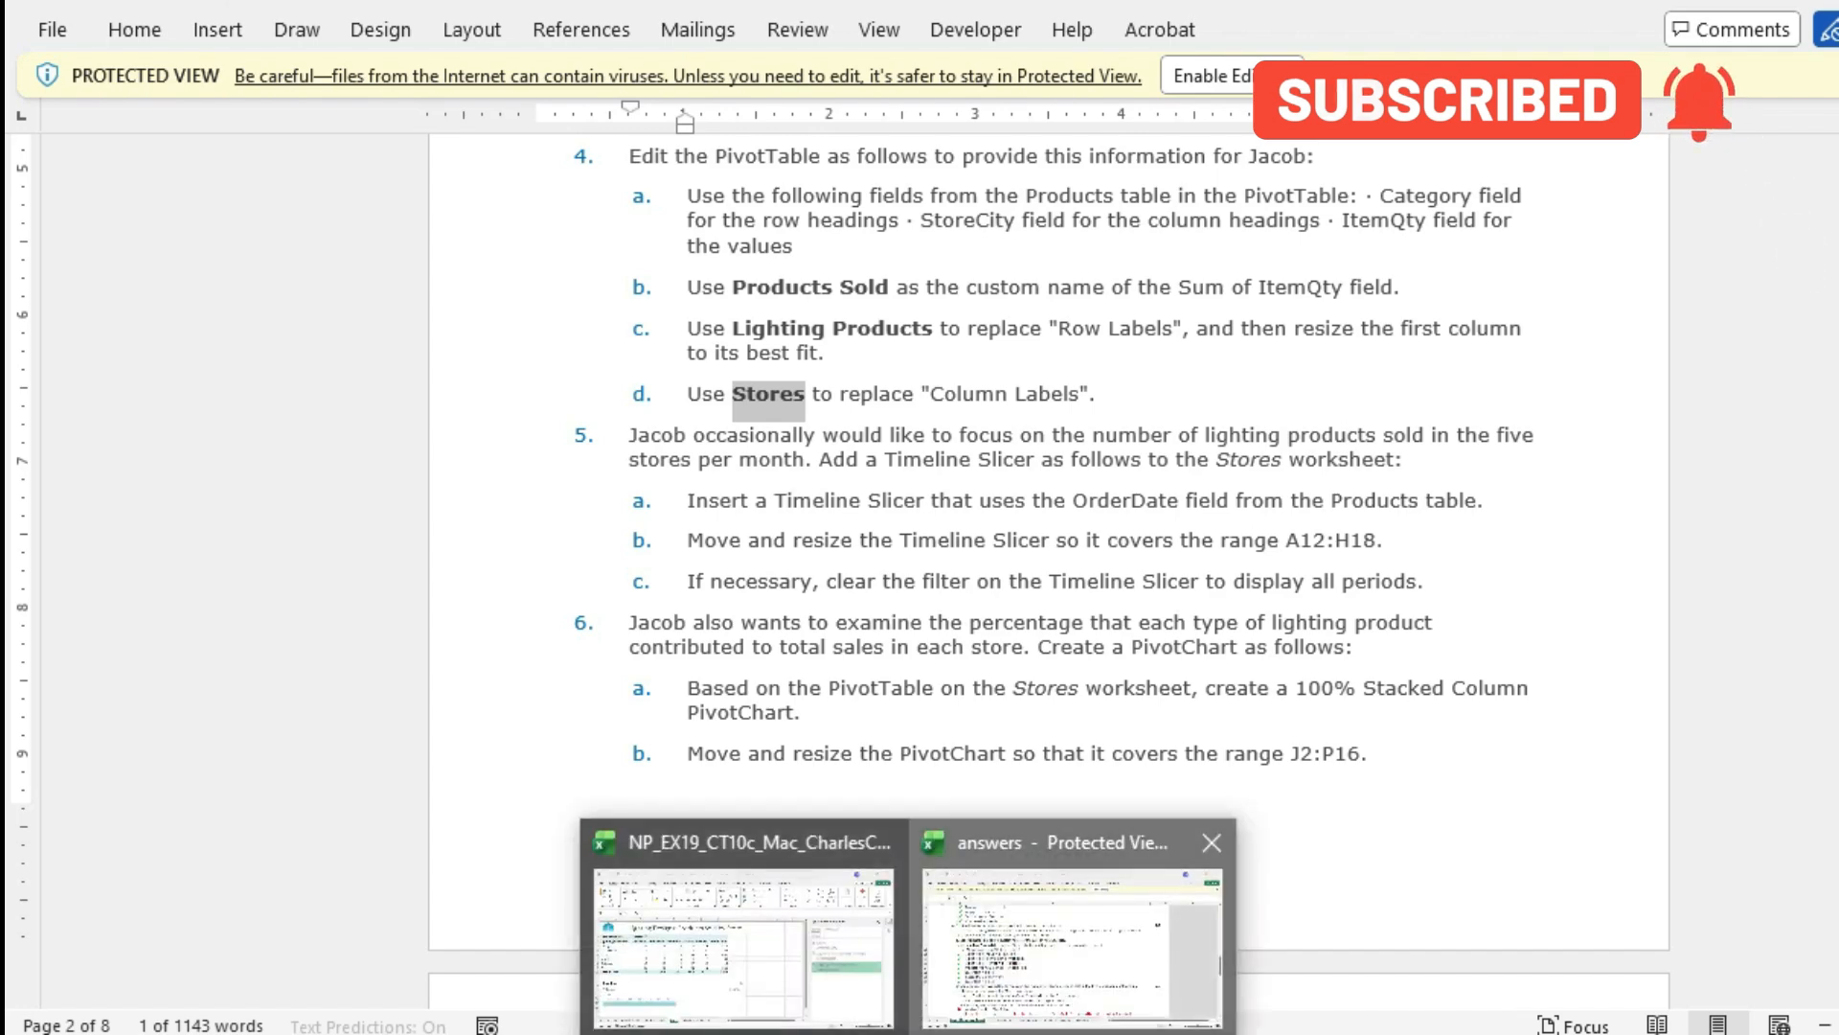
{"action": "left_click", "coordinate": [1073, 934]}
{"action": "scroll", "coordinate": [833, 575], "scroll_direction": "down", "scroll_amount": 3}
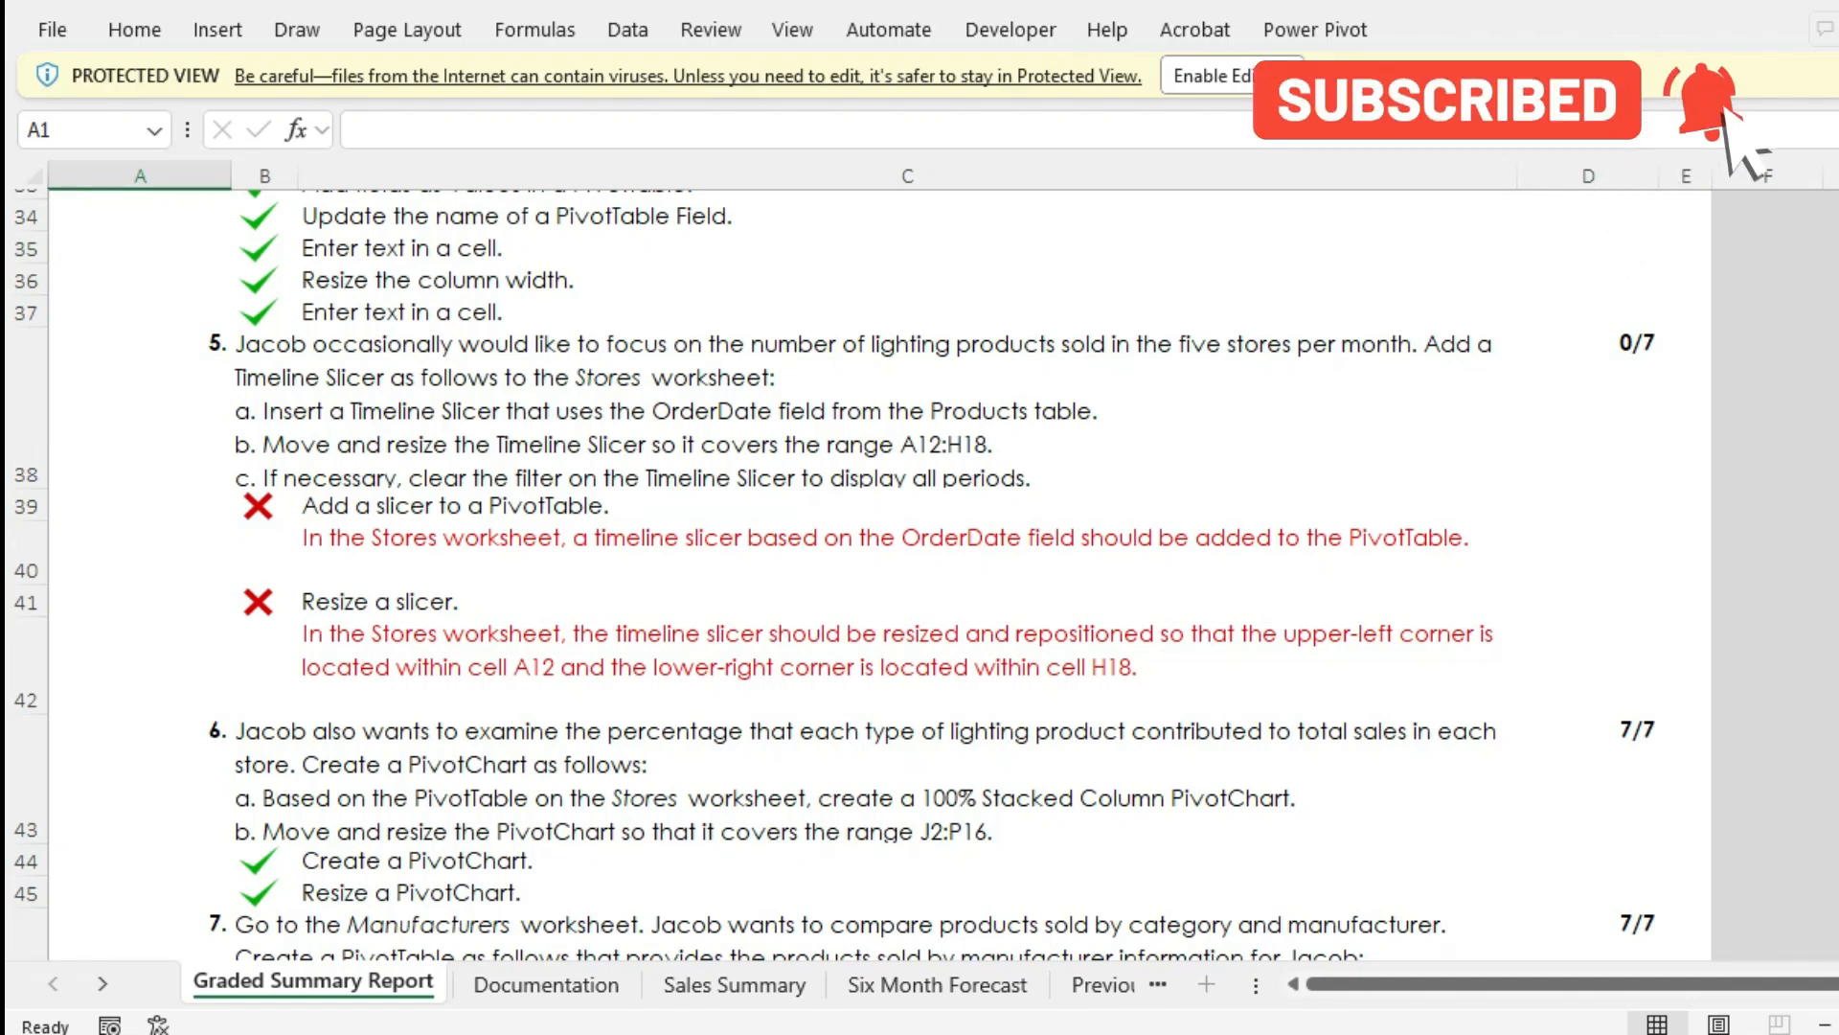
{"action": "key", "text": "alt+Tab"}
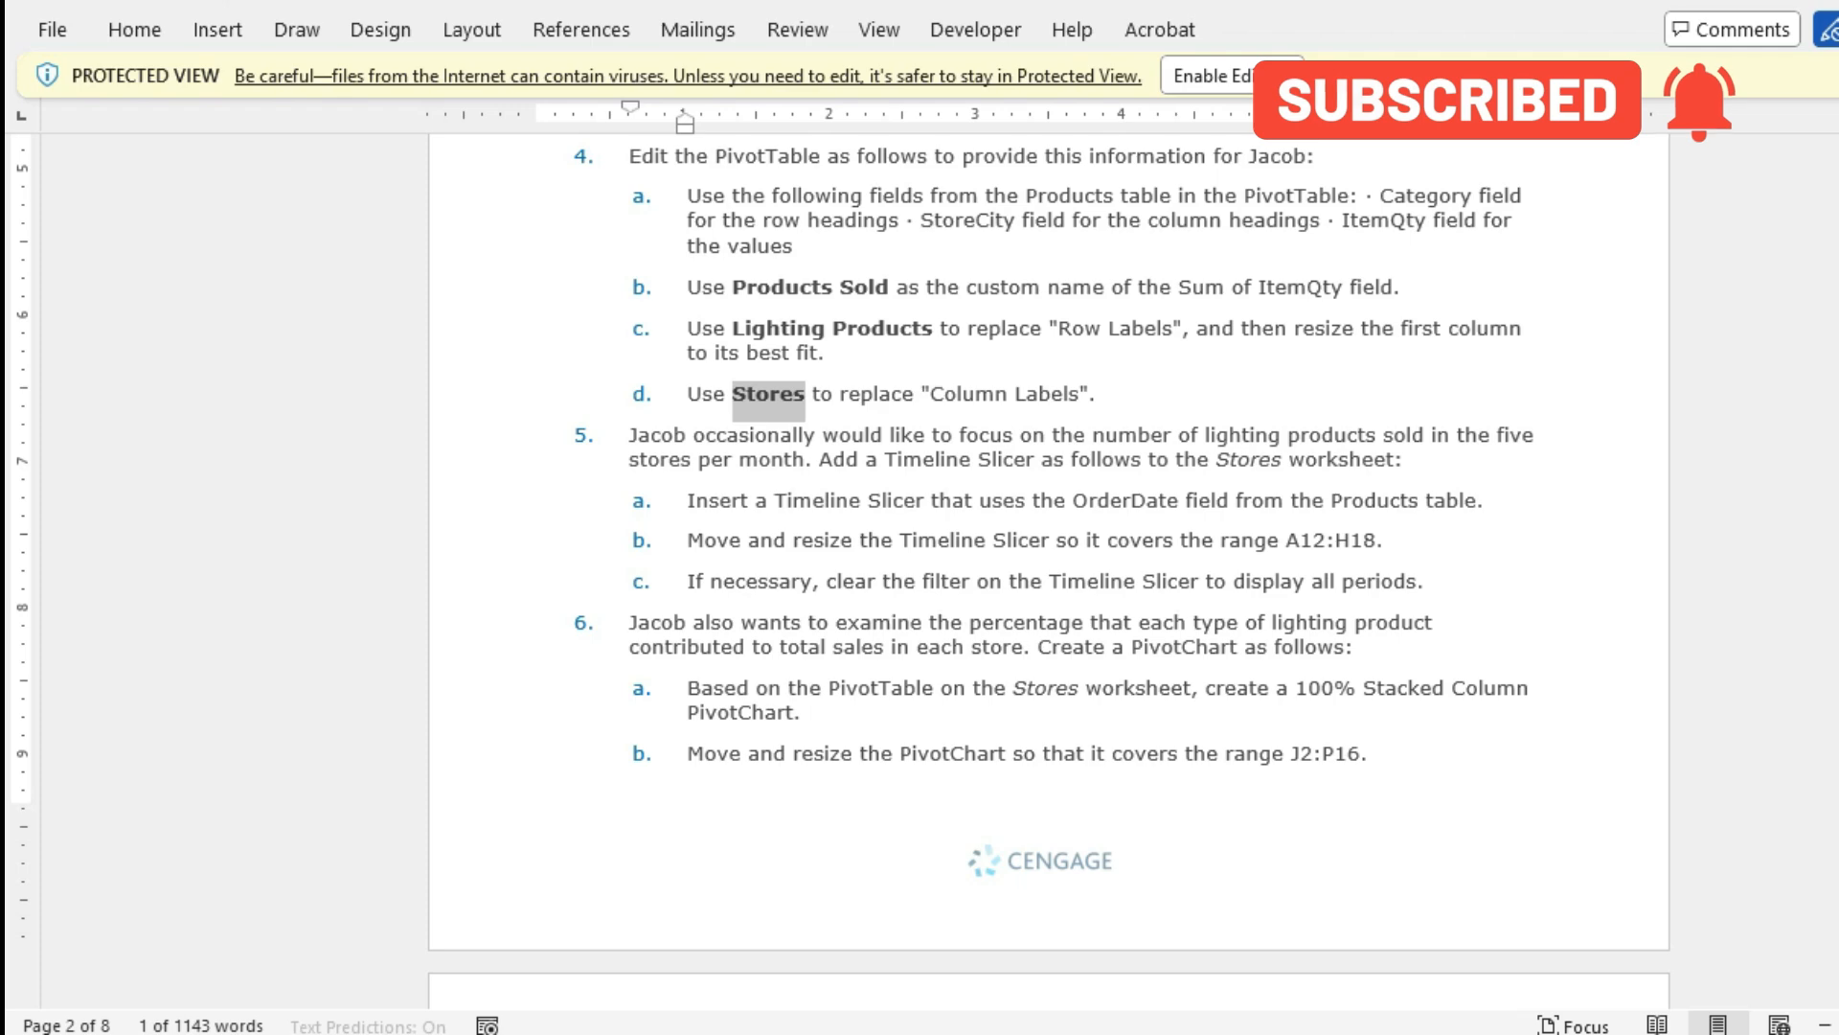
{"action": "mouse_move", "coordinate": [912, 1033]}
{"action": "left_click", "coordinate": [744, 944]}
Insert a Stacked Column PivotChart based on the PivotTable on the Stores worksheet
{"action": "left_click", "coordinate": [324, 528]}
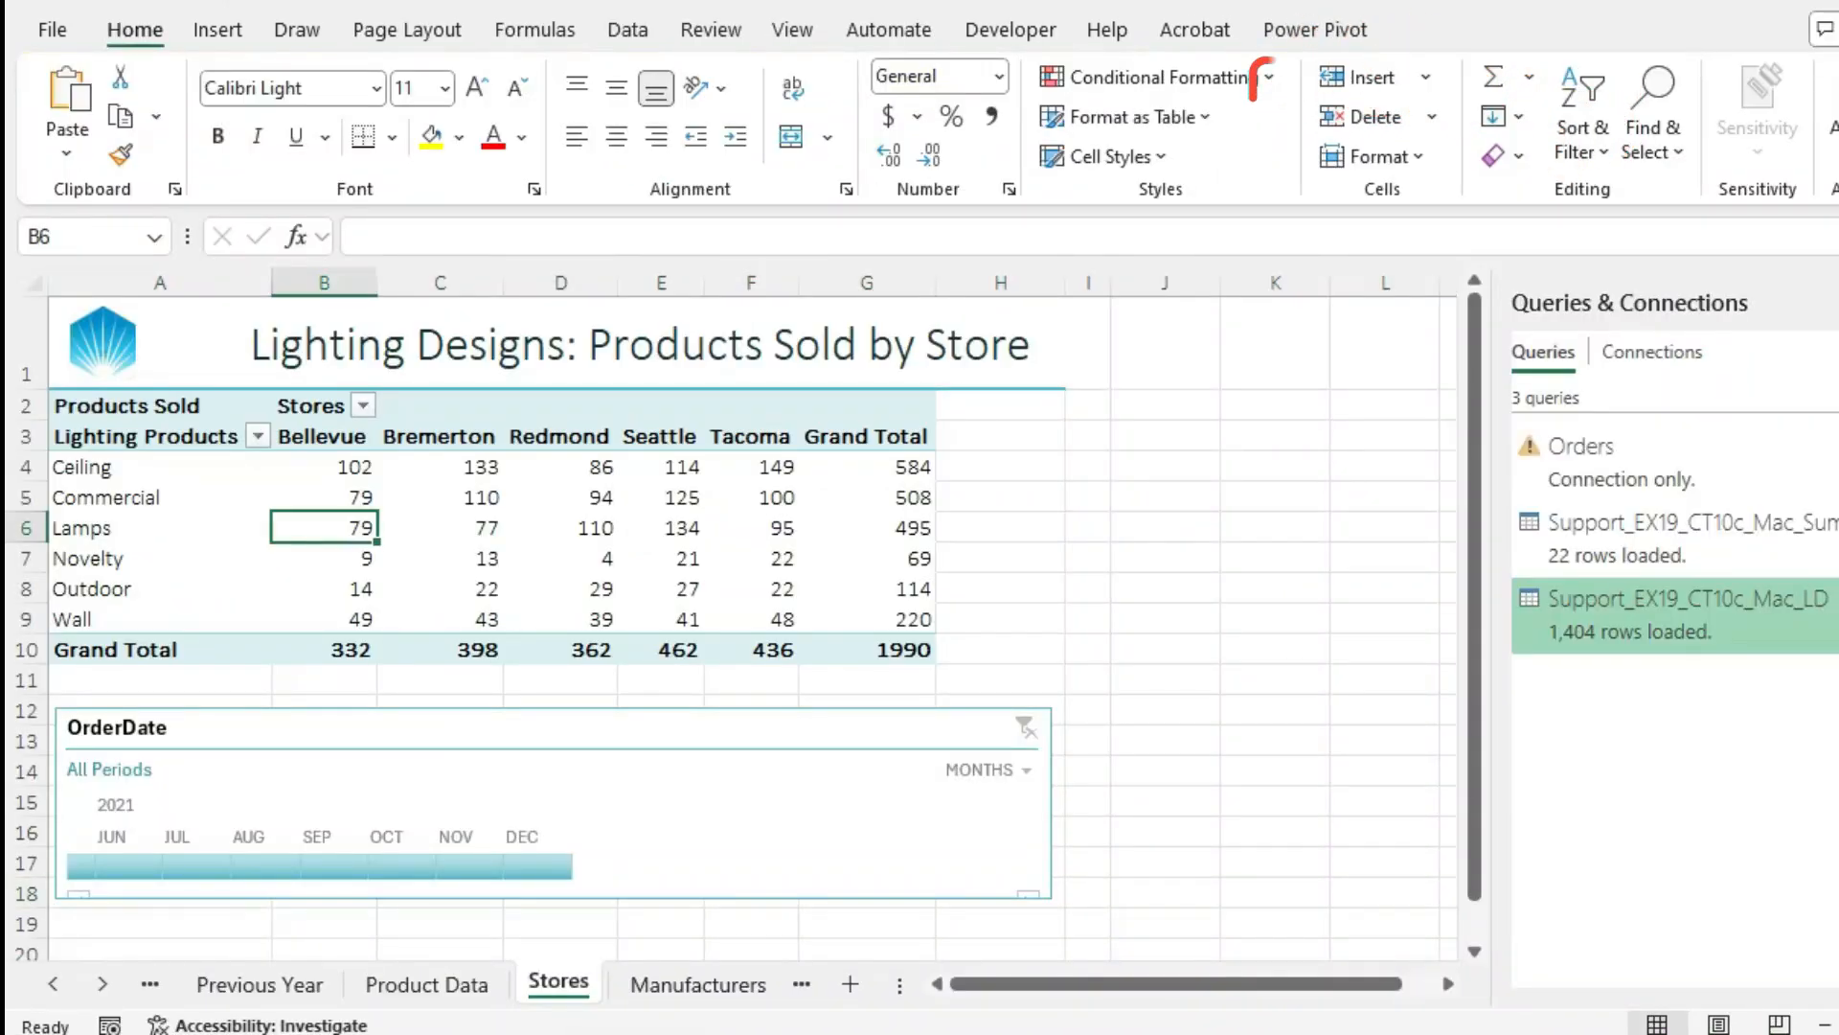
{"action": "left_click", "coordinate": [218, 29]}
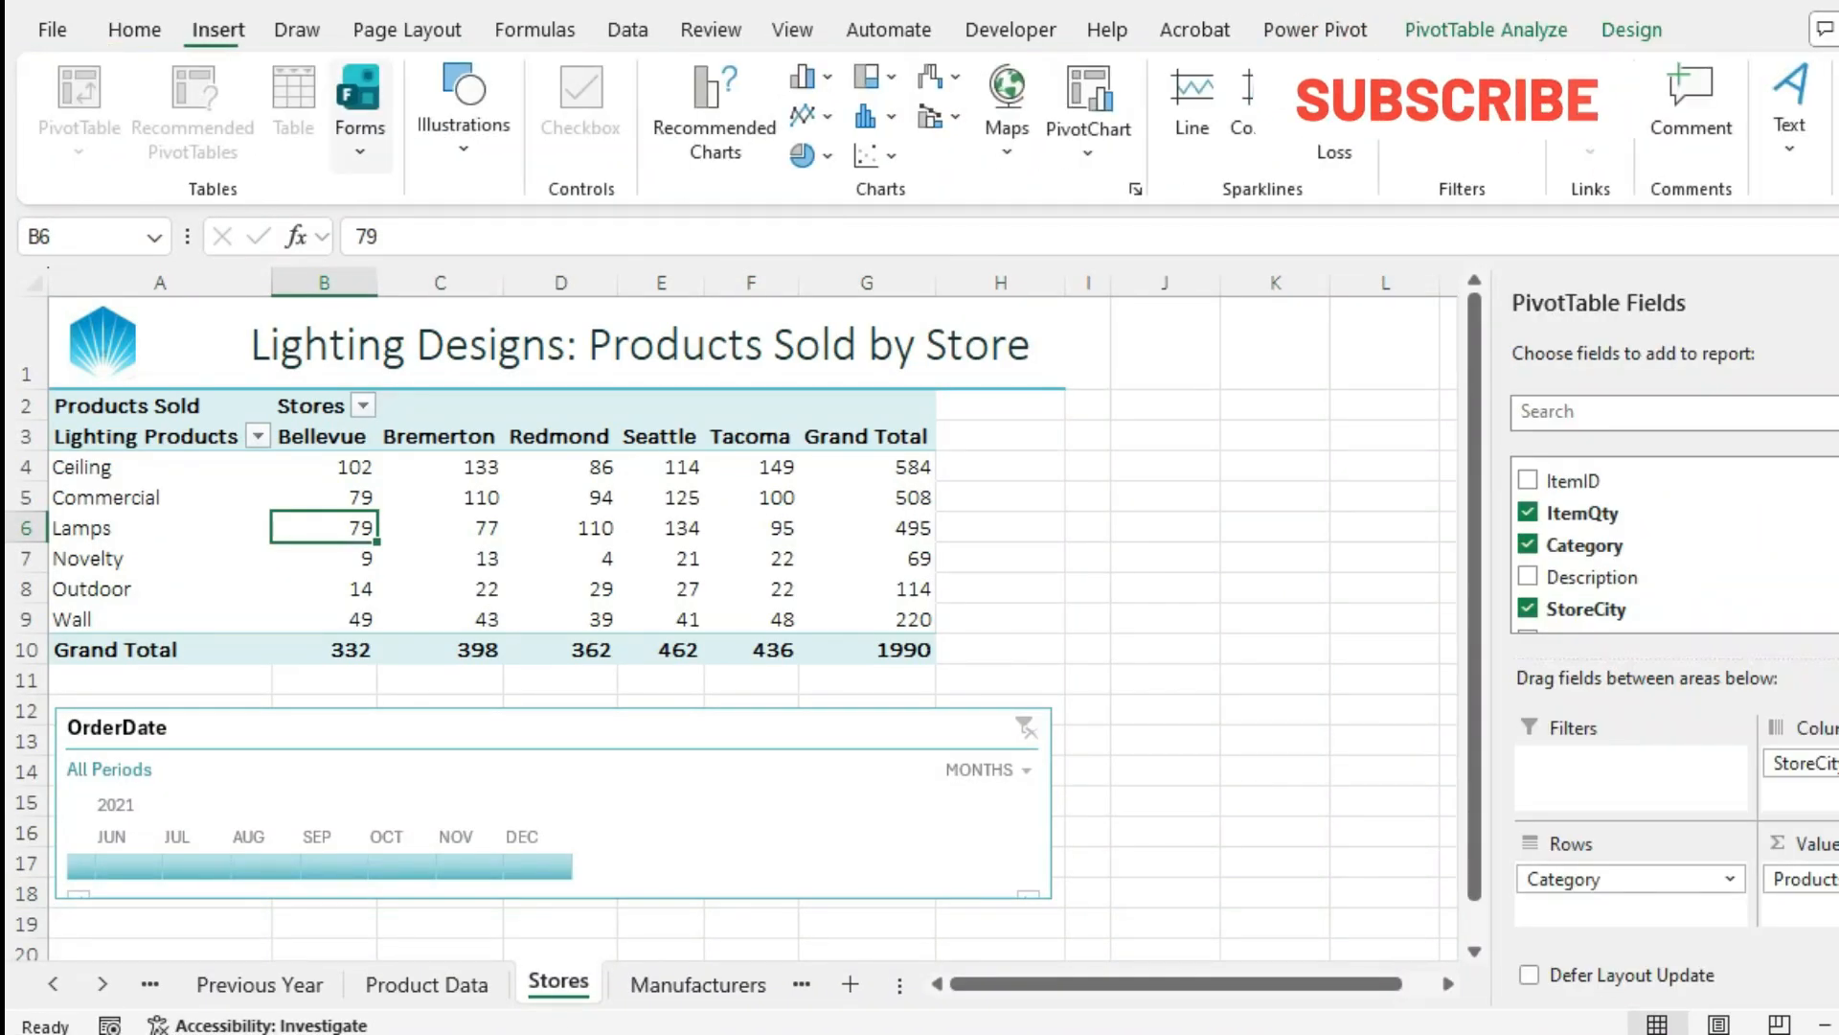
{"action": "key", "text": "alt+Tab"}
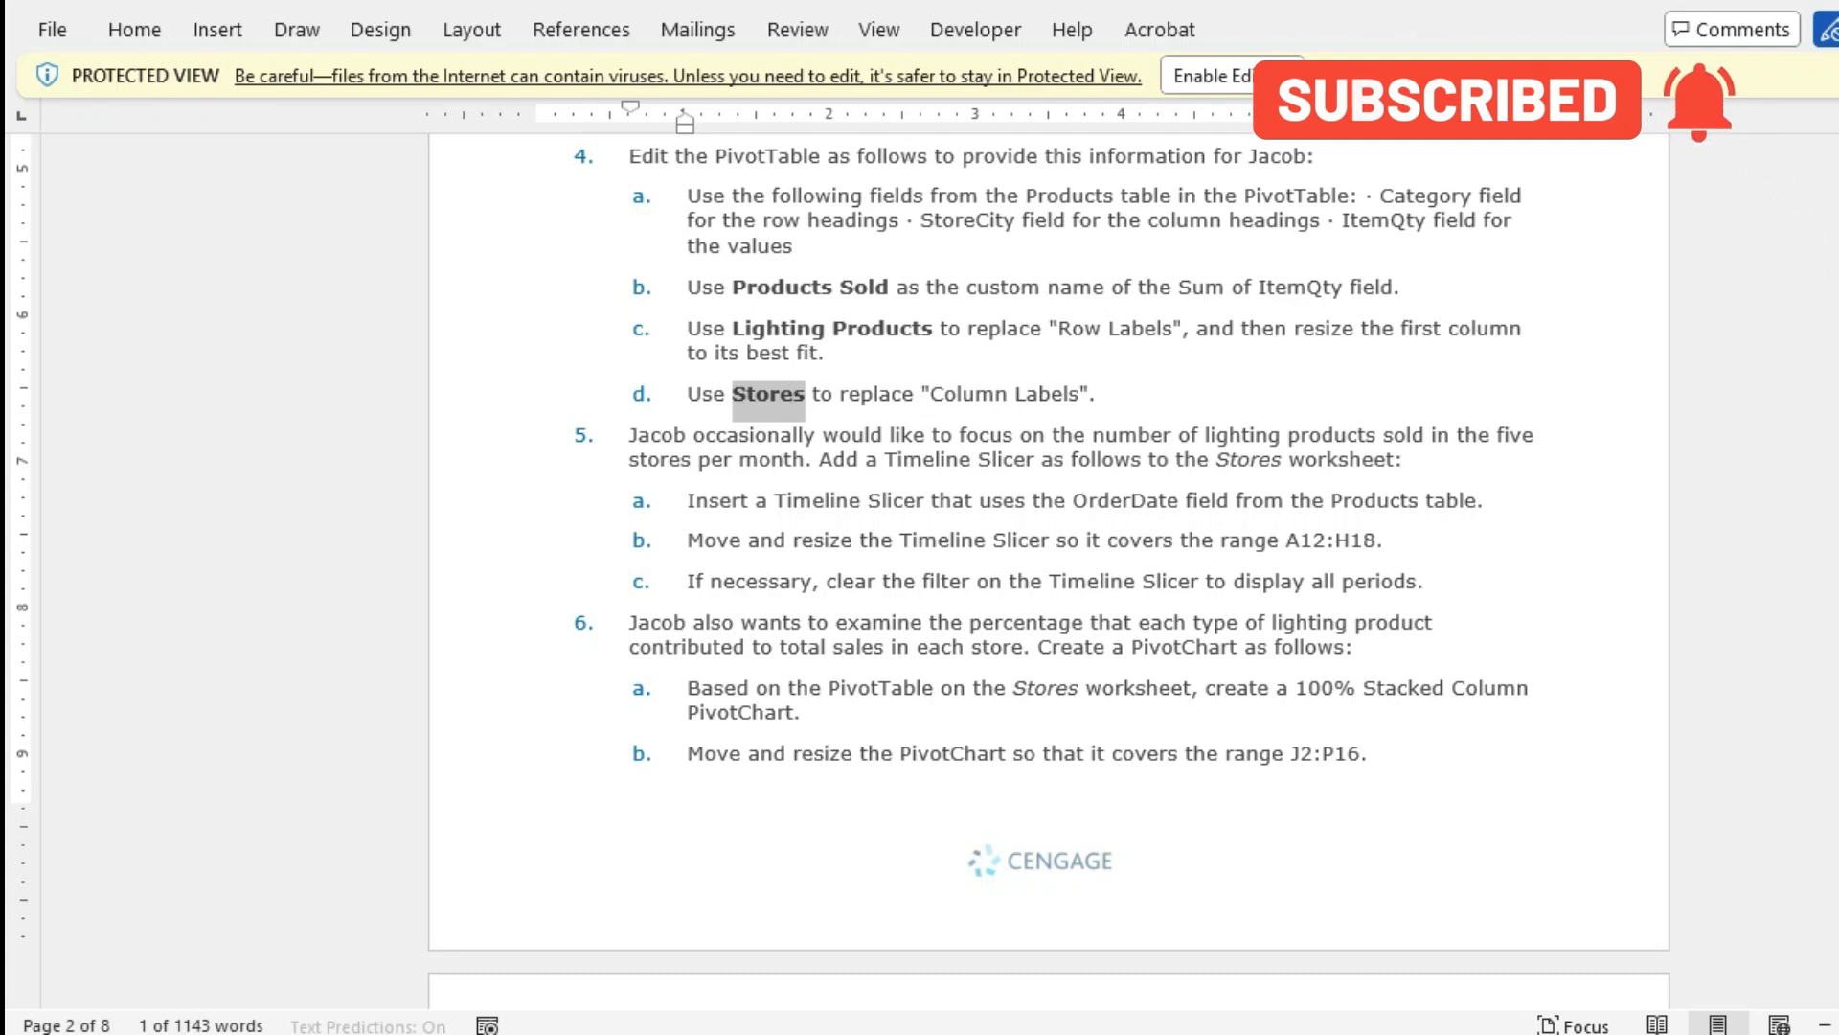
{"action": "key", "text": "alt+Tab"}
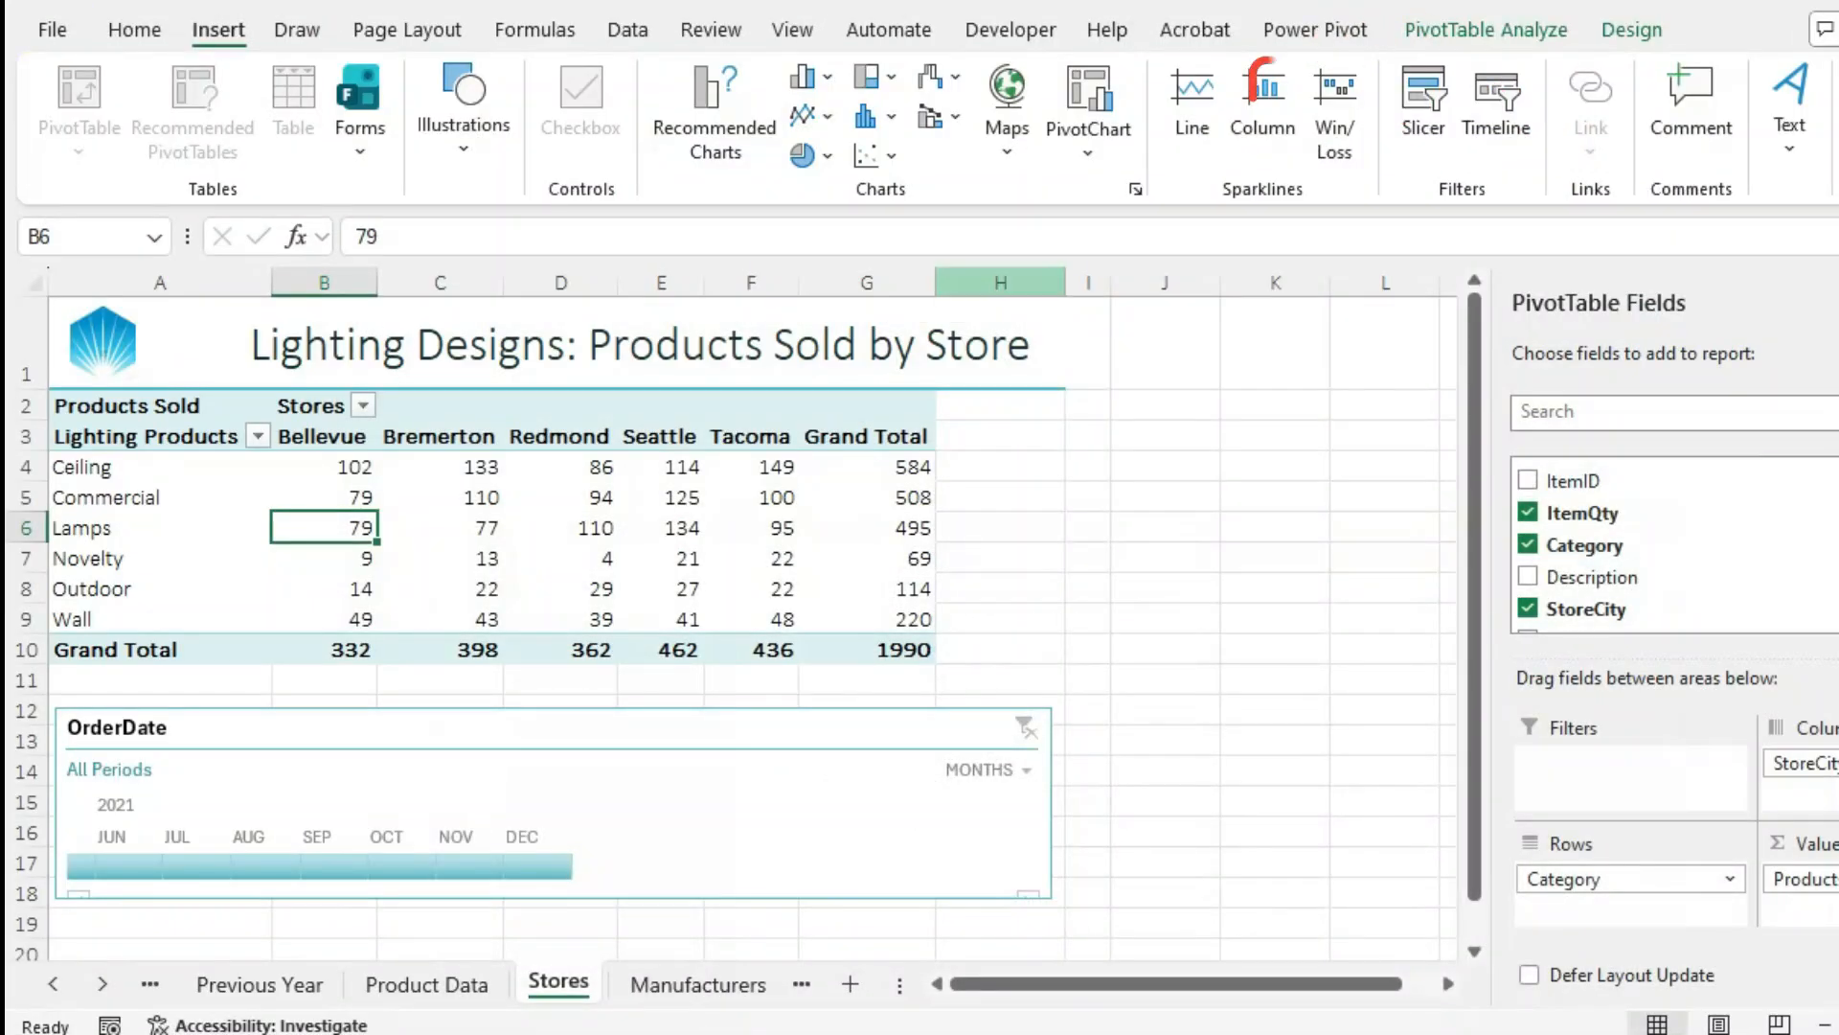
{"action": "left_click", "coordinate": [1089, 144]}
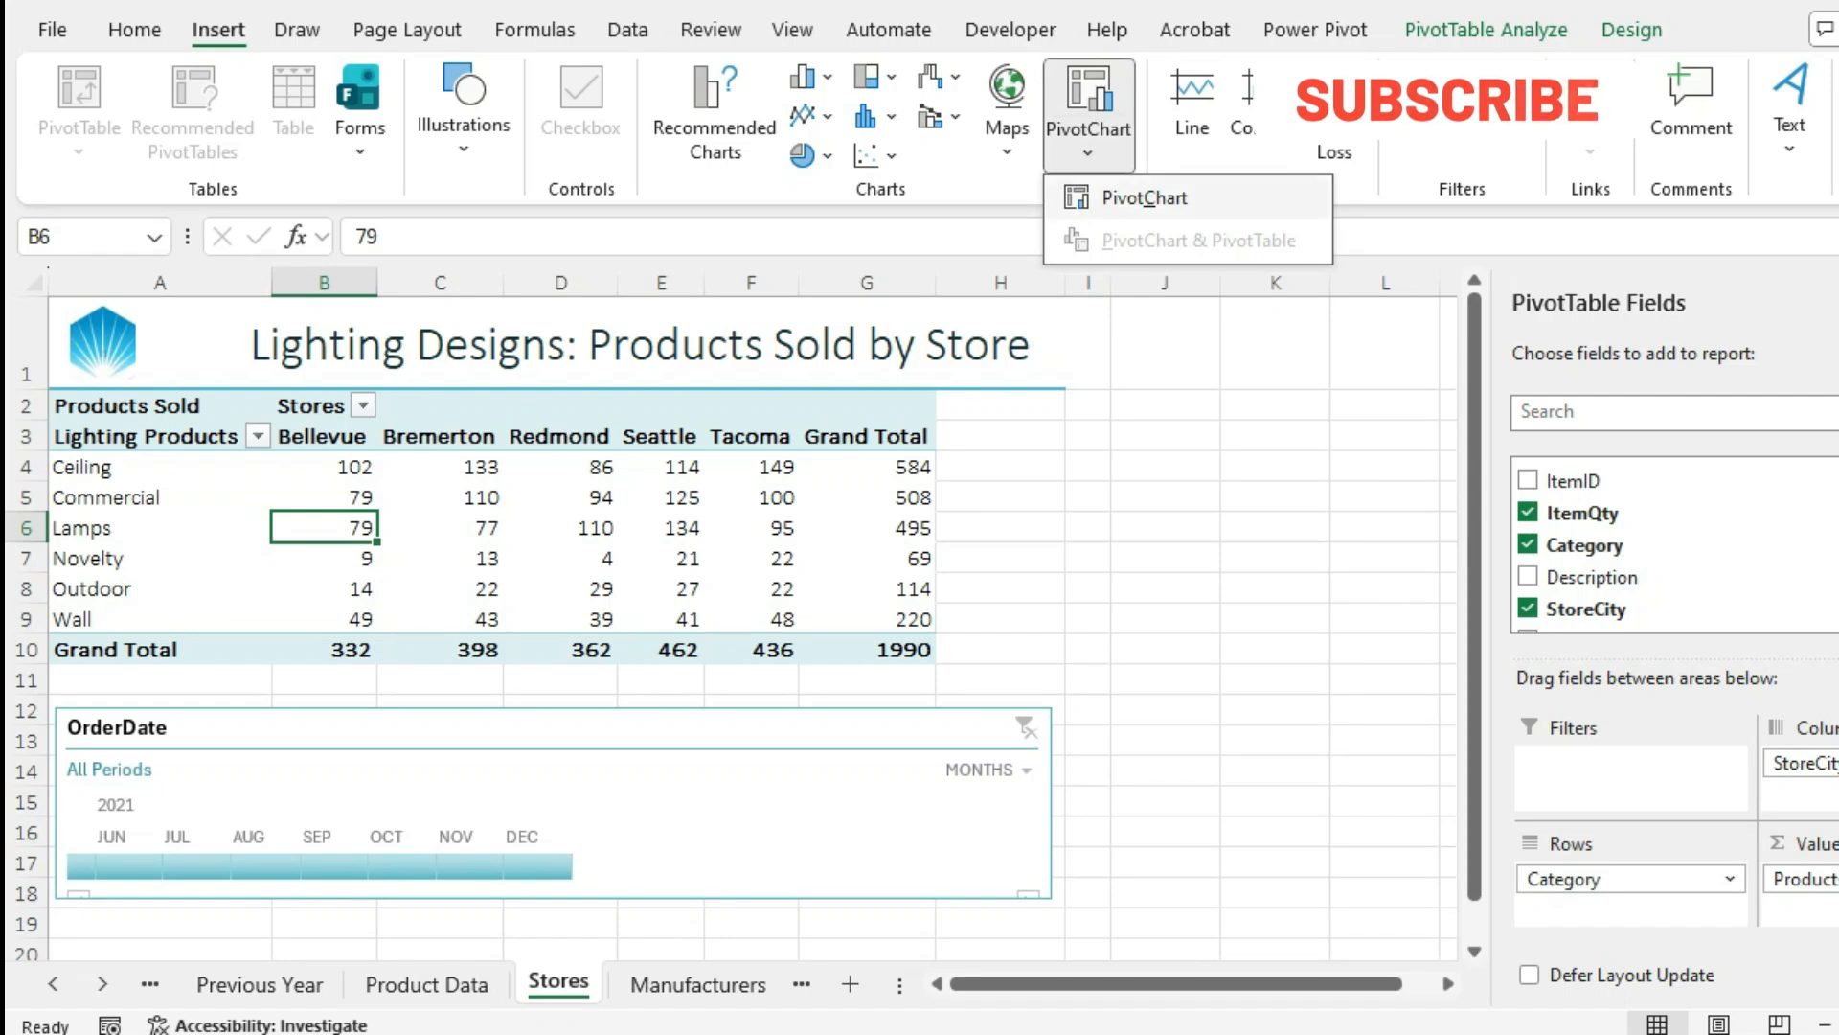
{"action": "left_click", "coordinate": [1145, 198]}
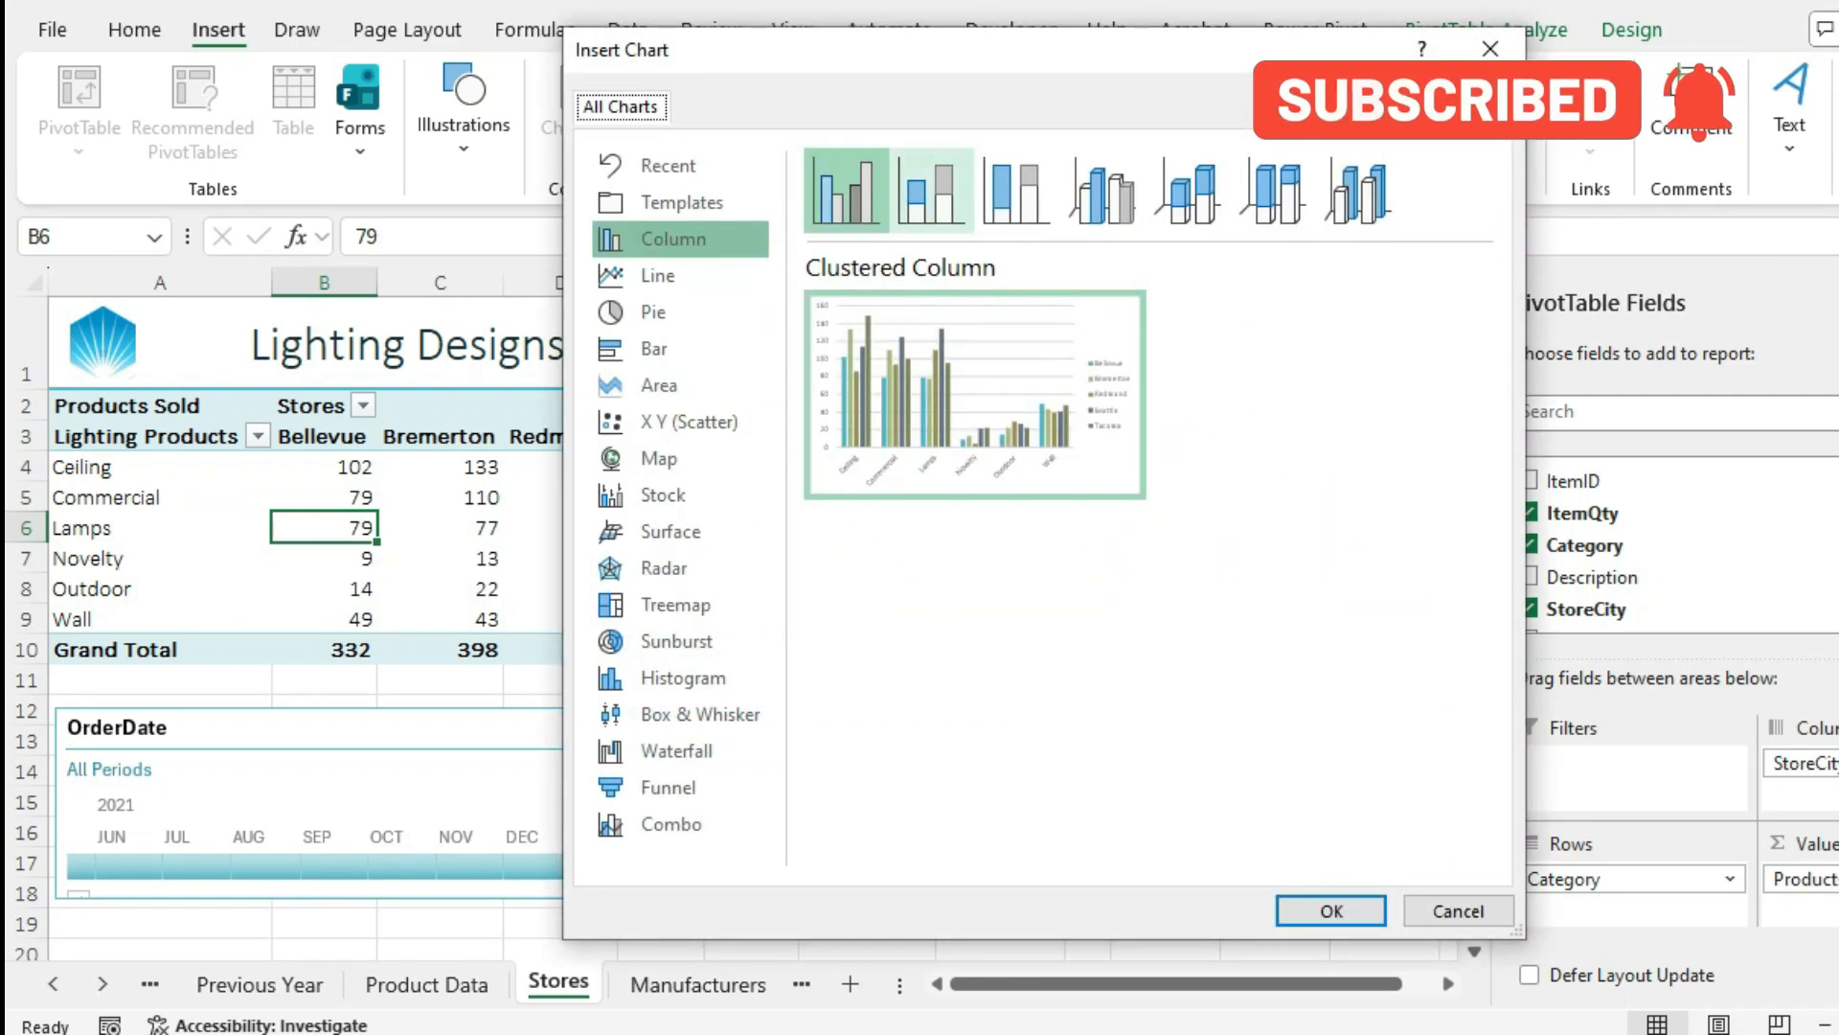
{"action": "left_click", "coordinate": [931, 190]}
{"action": "mouse_move", "coordinate": [975, 395]}
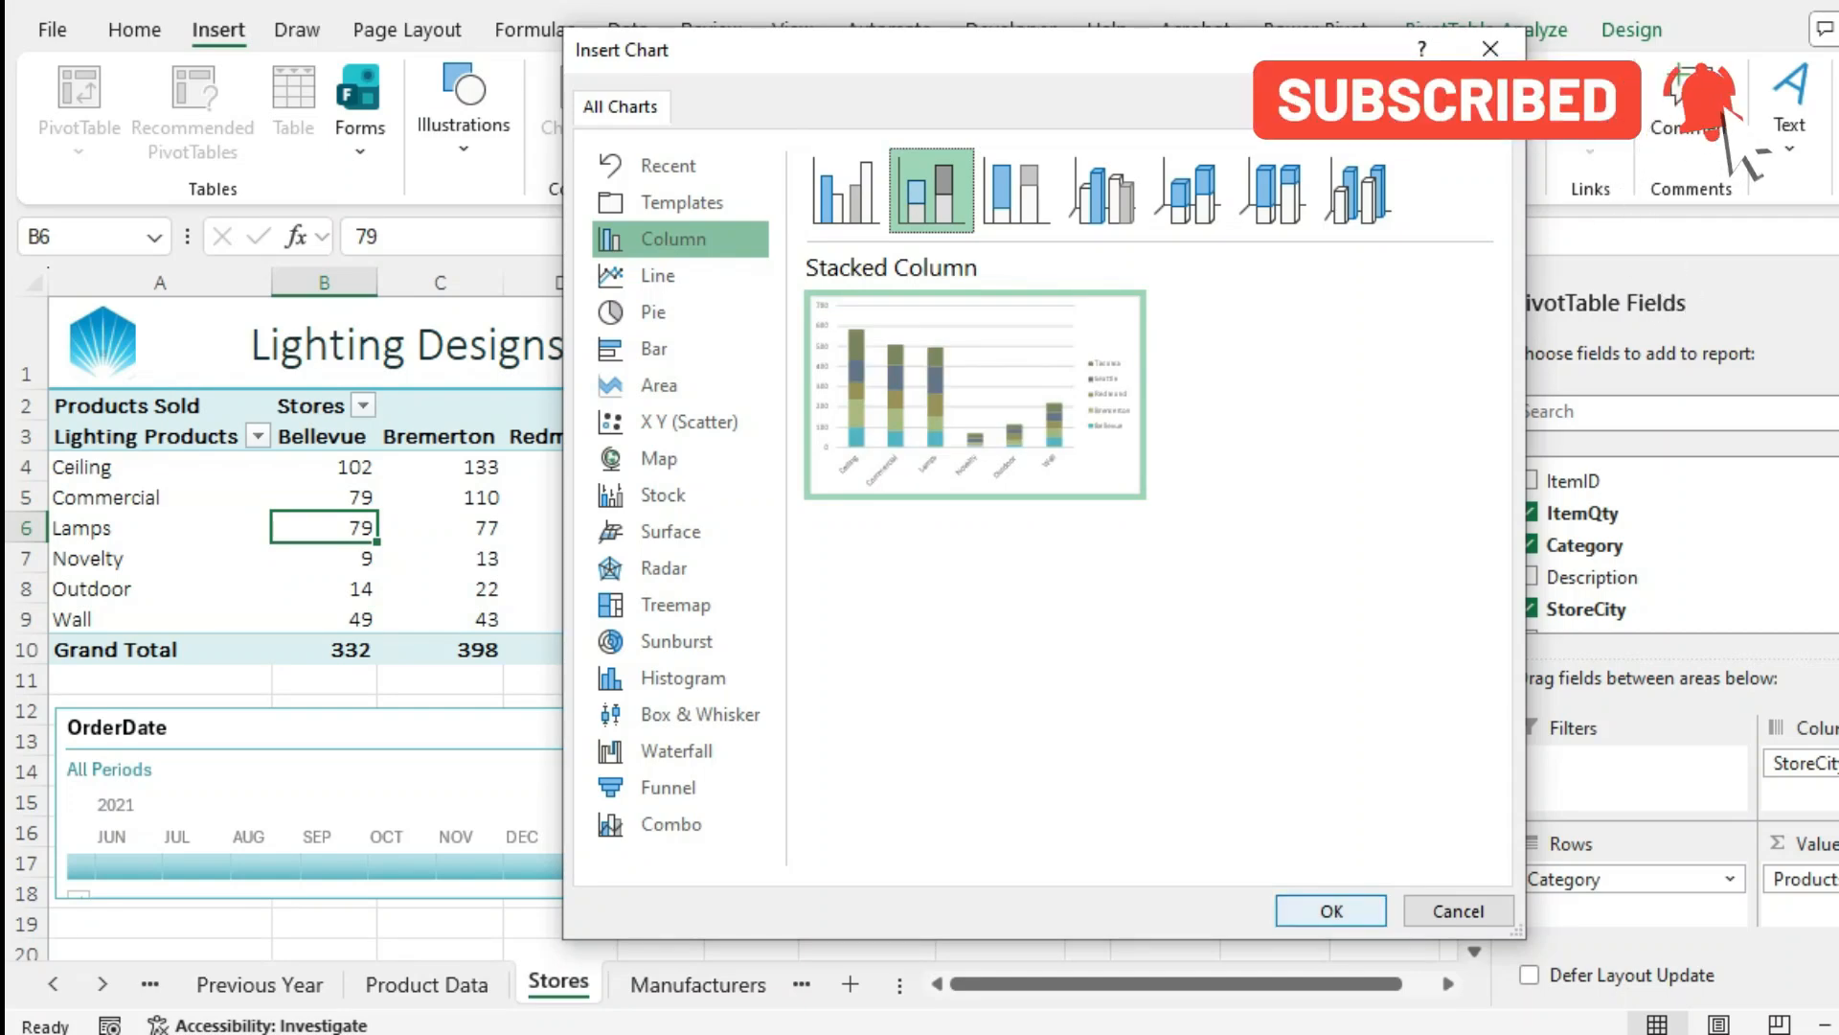
{"action": "key", "text": "Return"}
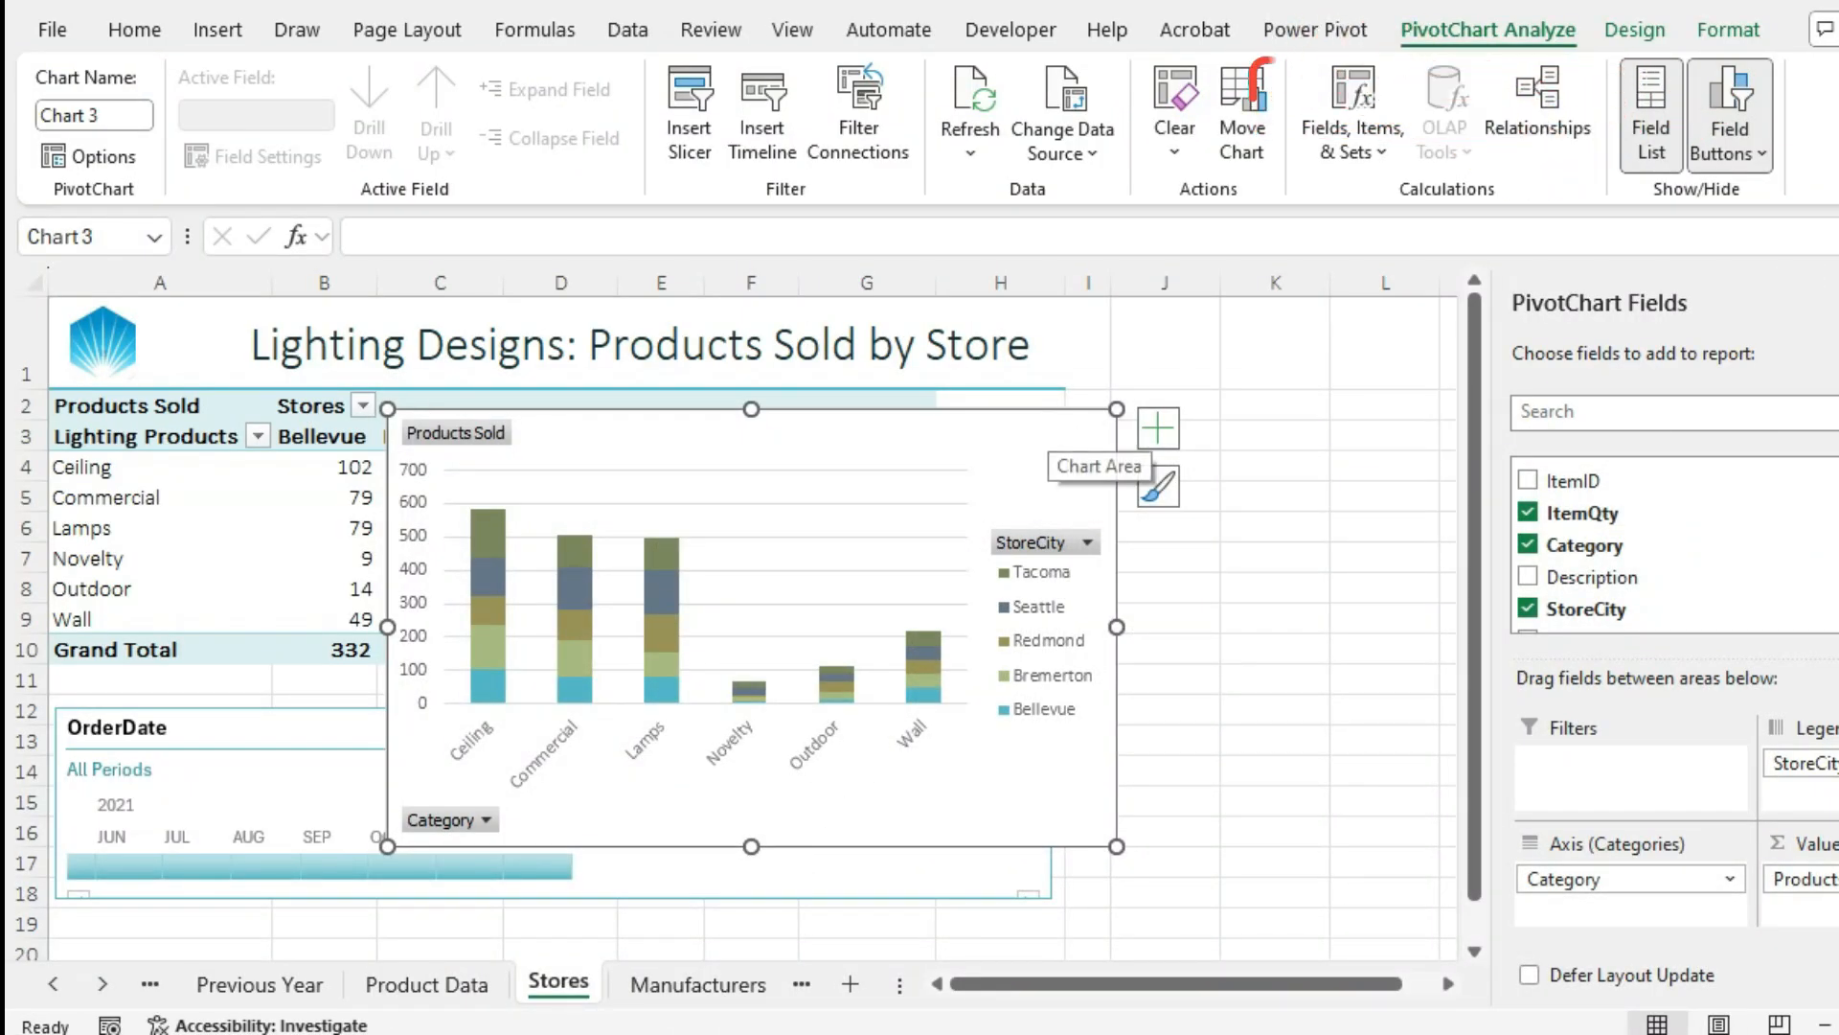
Delete the Stacked Column PivotChart from the Stores worksheet
{"action": "right_click", "coordinate": [1056, 439]}
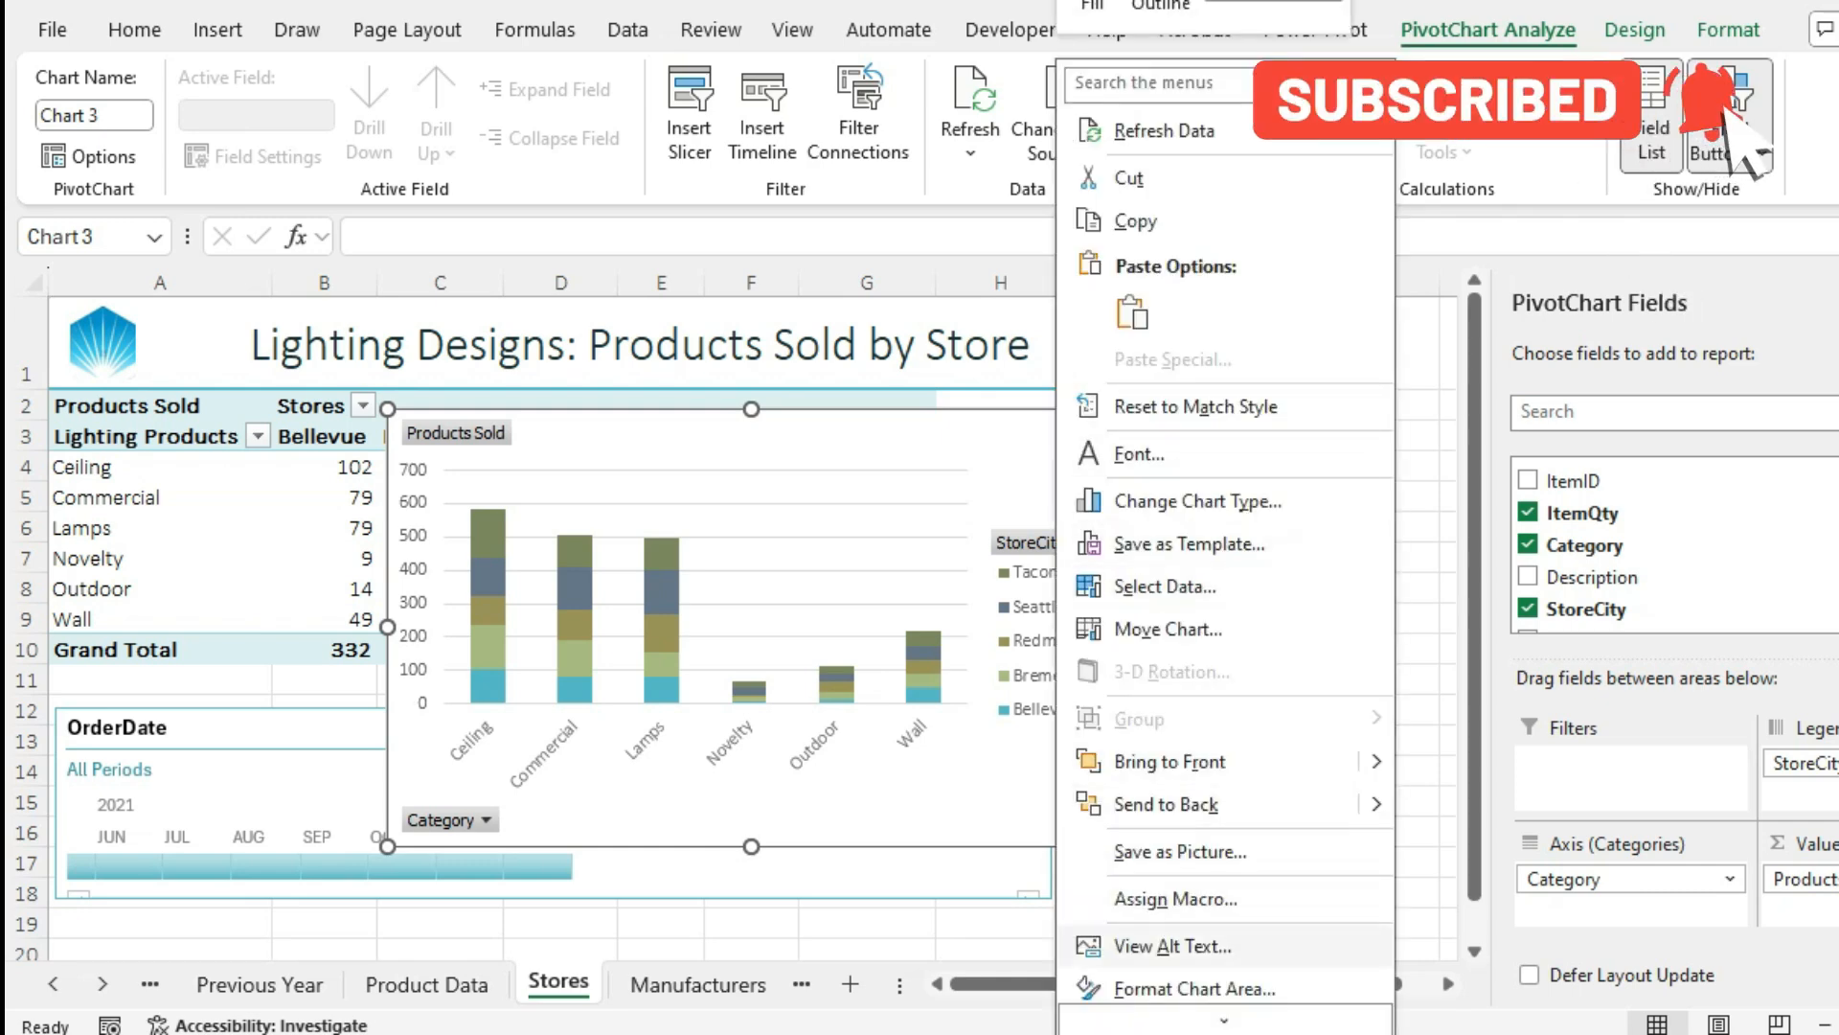
{"action": "scroll", "coordinate": [1224, 886], "scroll_direction": "down", "scroll_amount": 1}
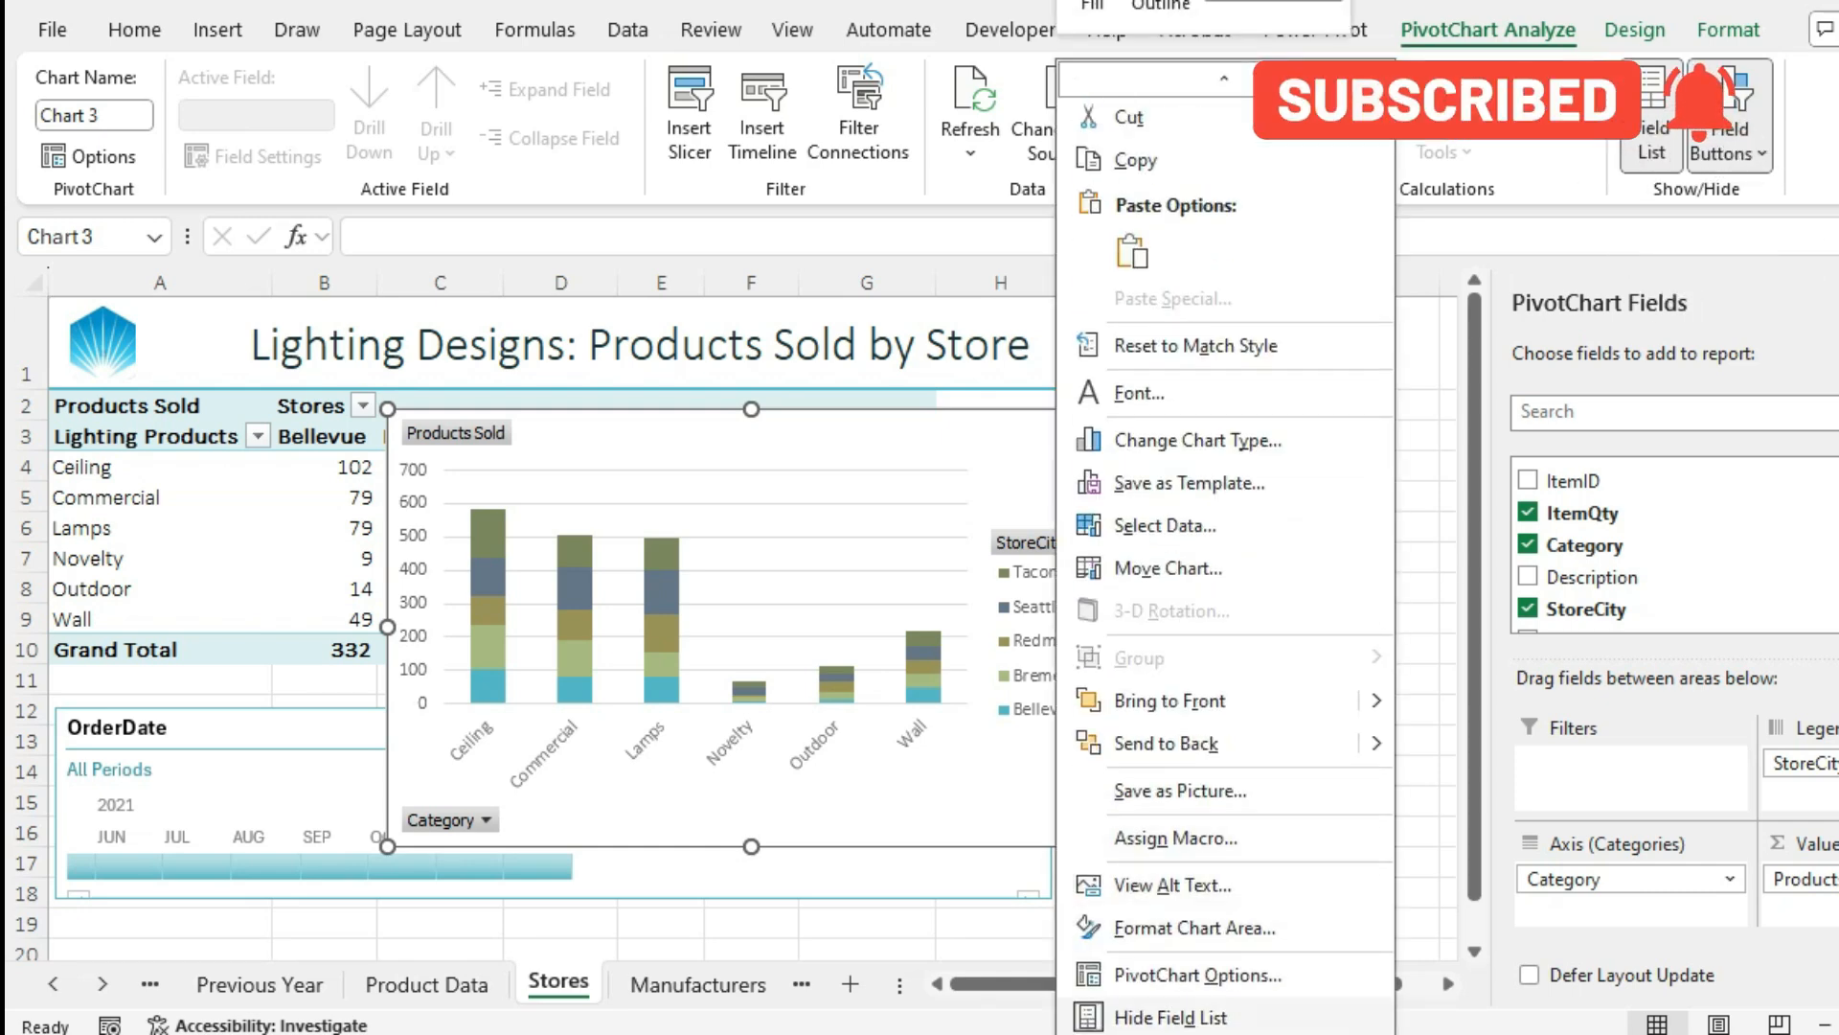
{"action": "scroll", "coordinate": [1224, 1015], "scroll_direction": "up", "scroll_amount": 2}
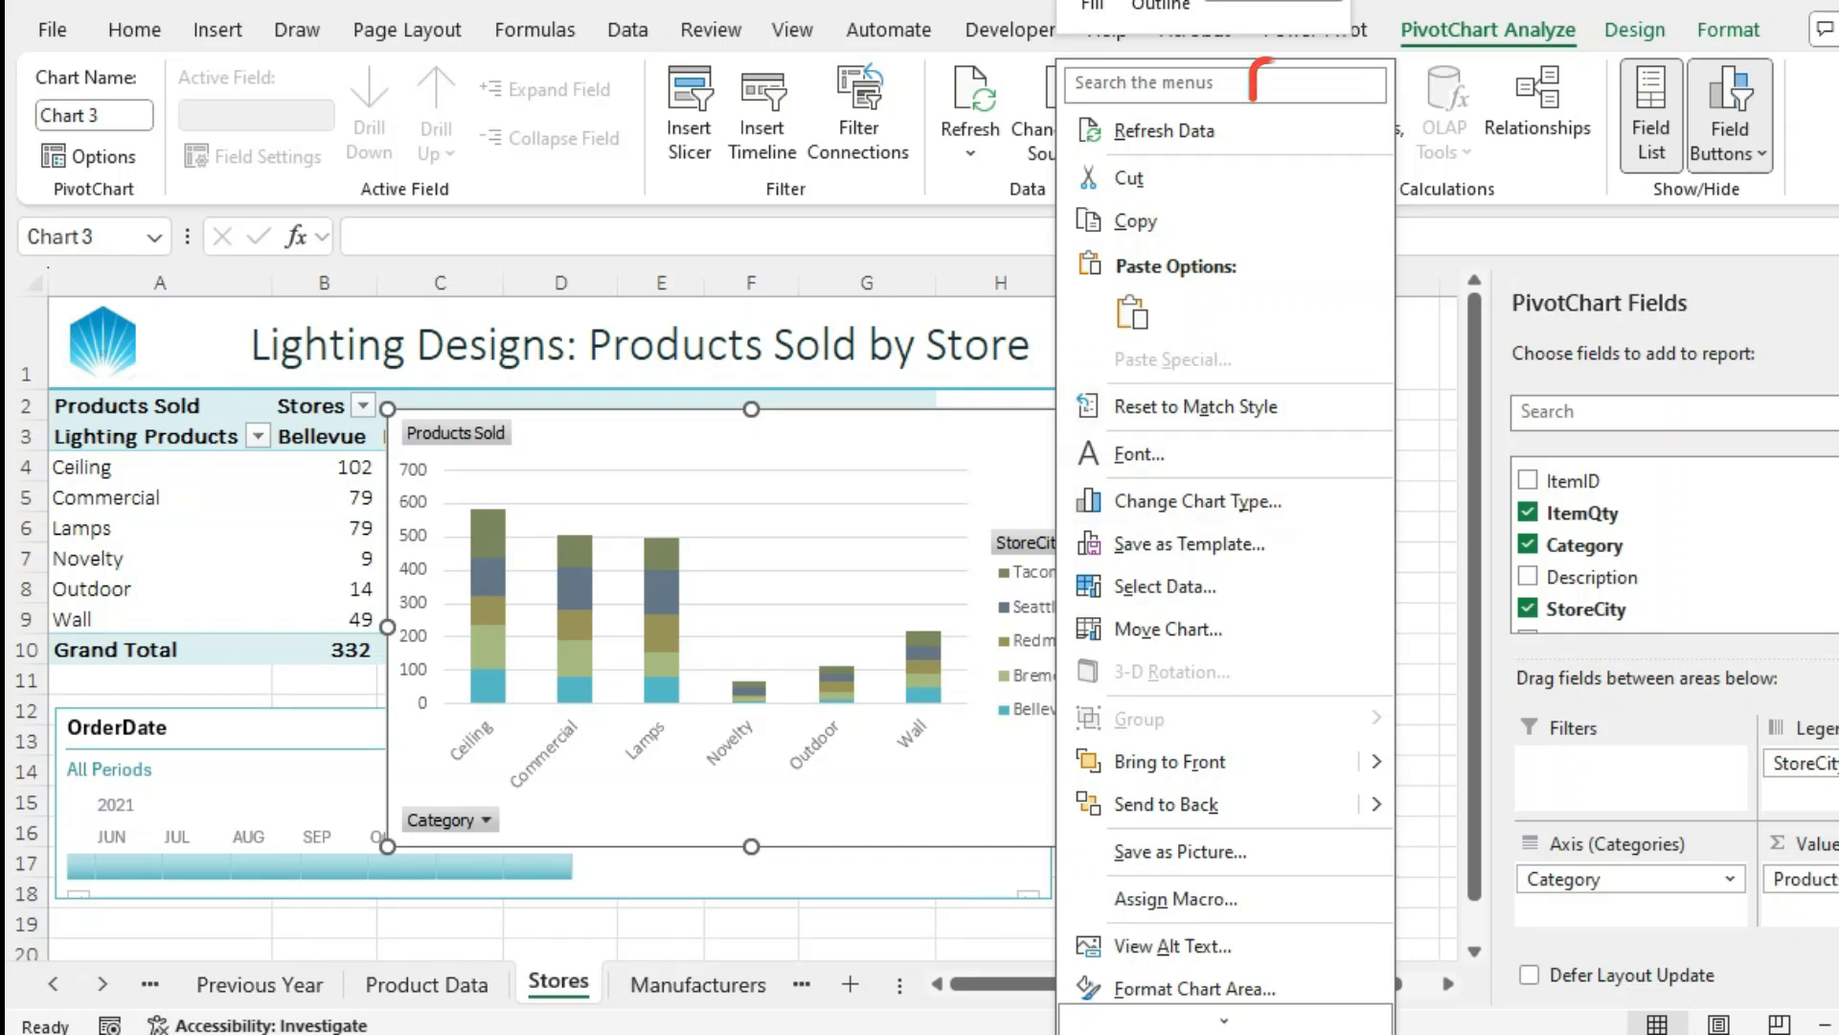
{"action": "key", "text": "Escape"}
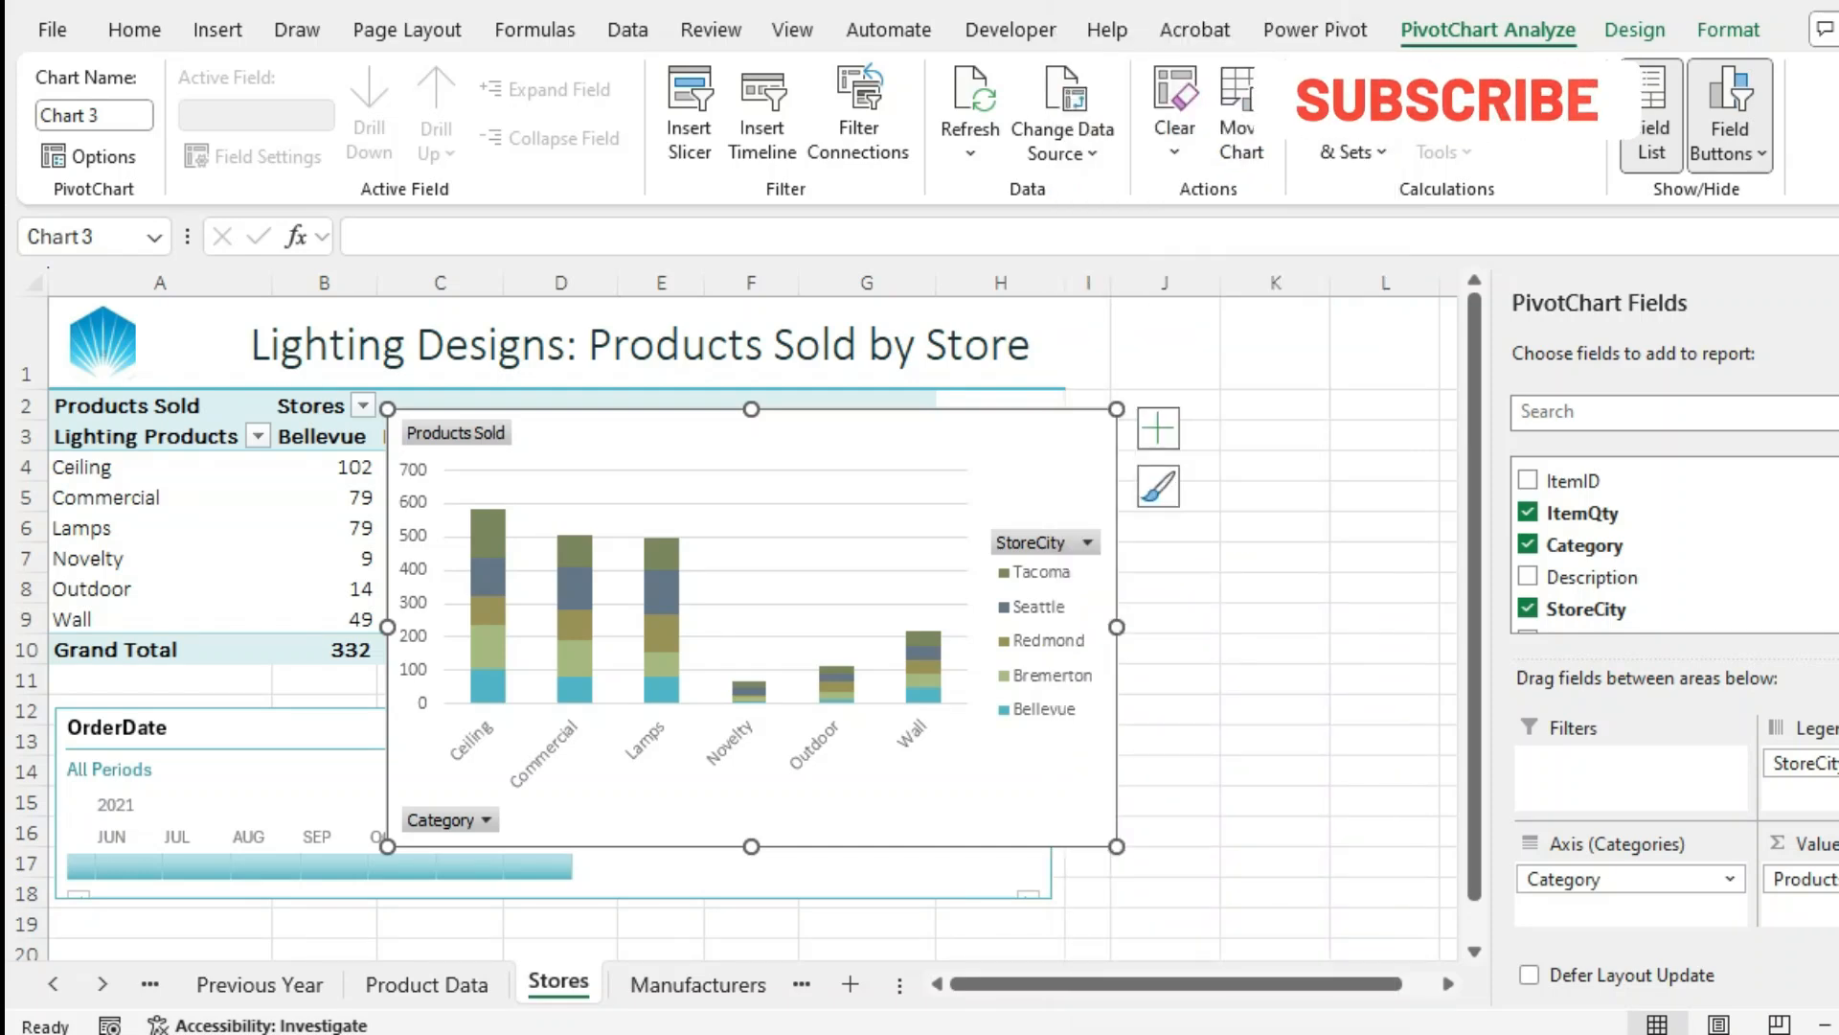
{"action": "key", "text": "Delete"}
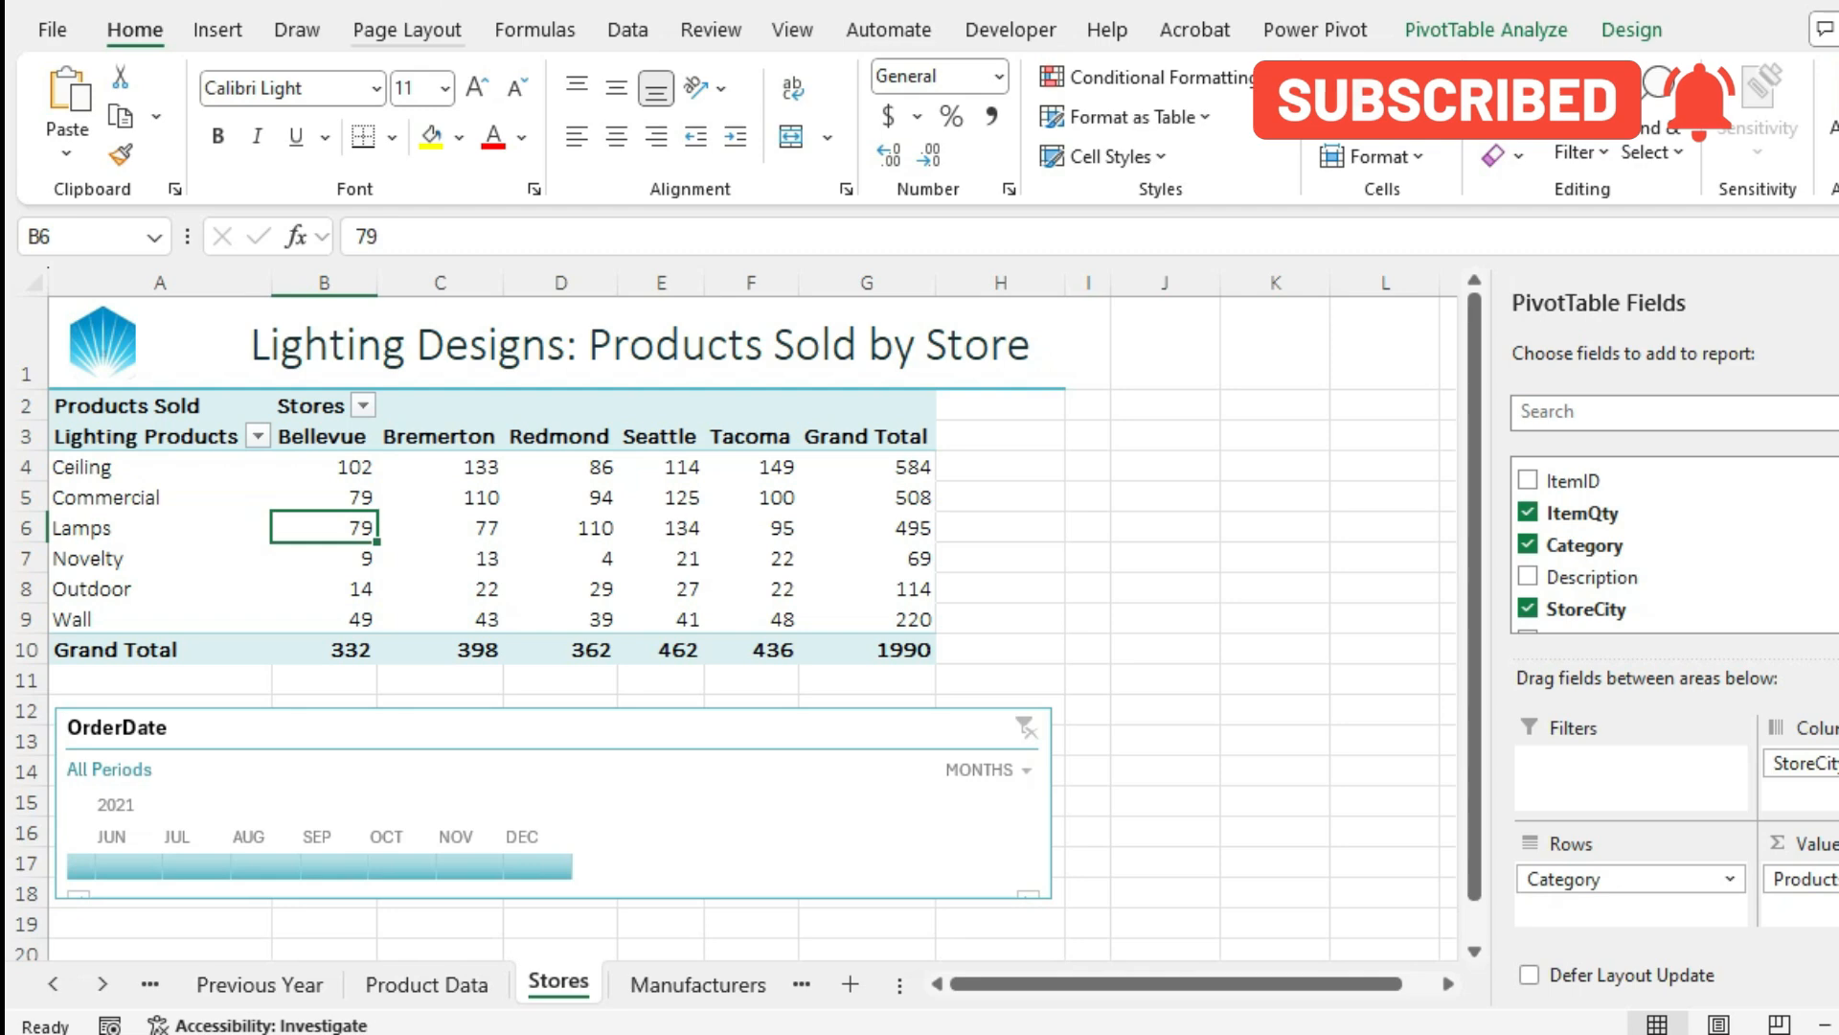
Insert a 100% Stacked Column PivotChart based on the PivotTable on the Stores worksheet
{"action": "left_click", "coordinate": [217, 30]}
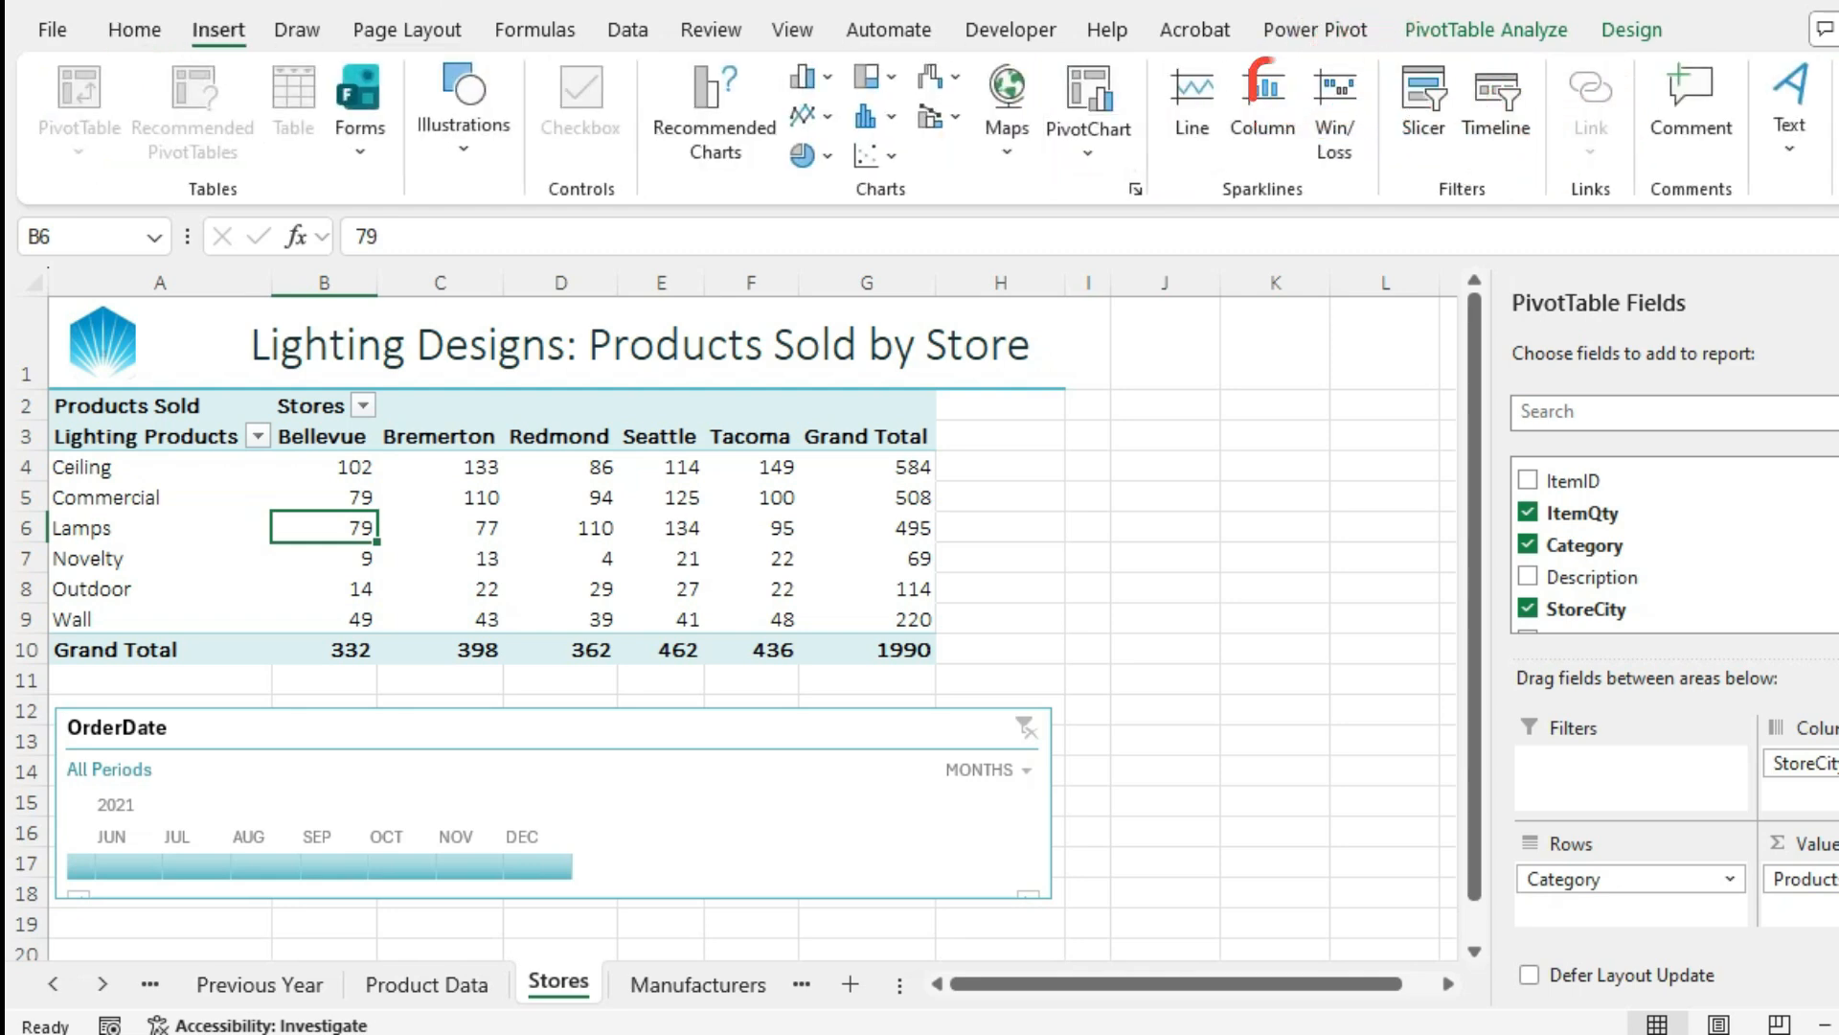
{"action": "left_click", "coordinate": [1088, 143]}
{"action": "left_click", "coordinate": [1153, 198]}
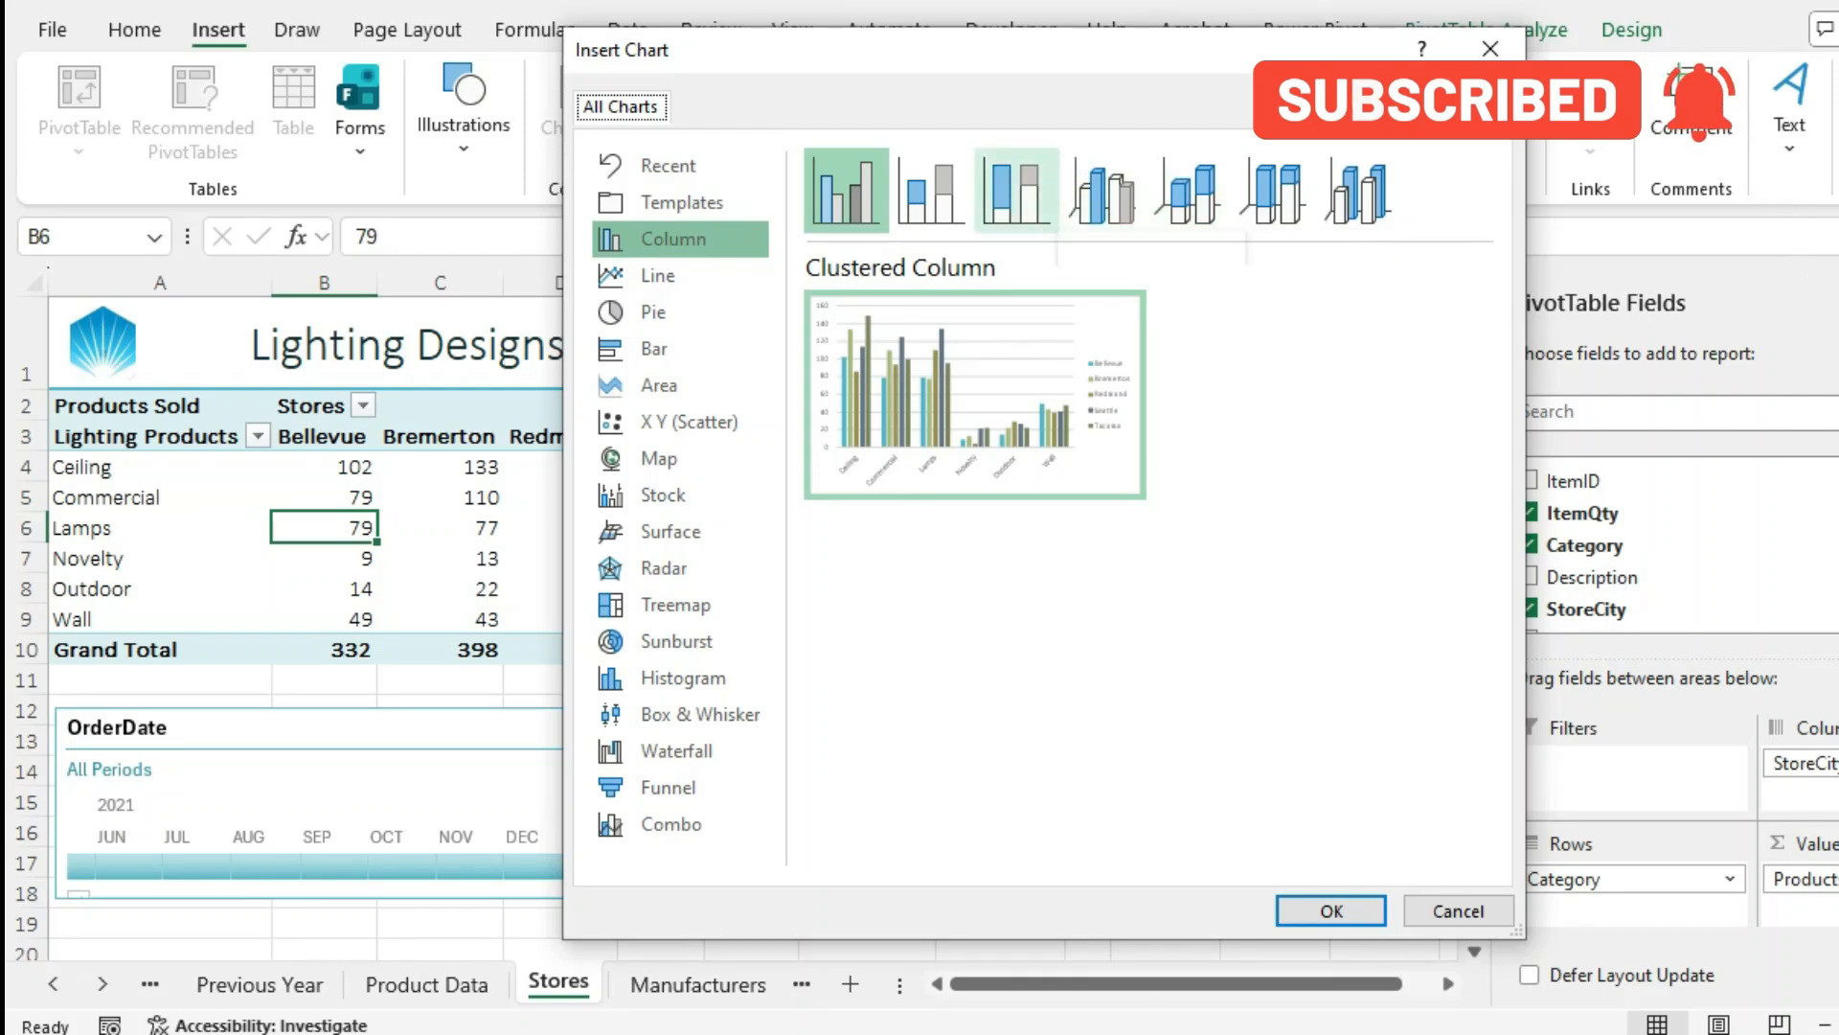
{"action": "left_click", "coordinate": [1016, 190]}
{"action": "left_click", "coordinate": [1331, 910]}
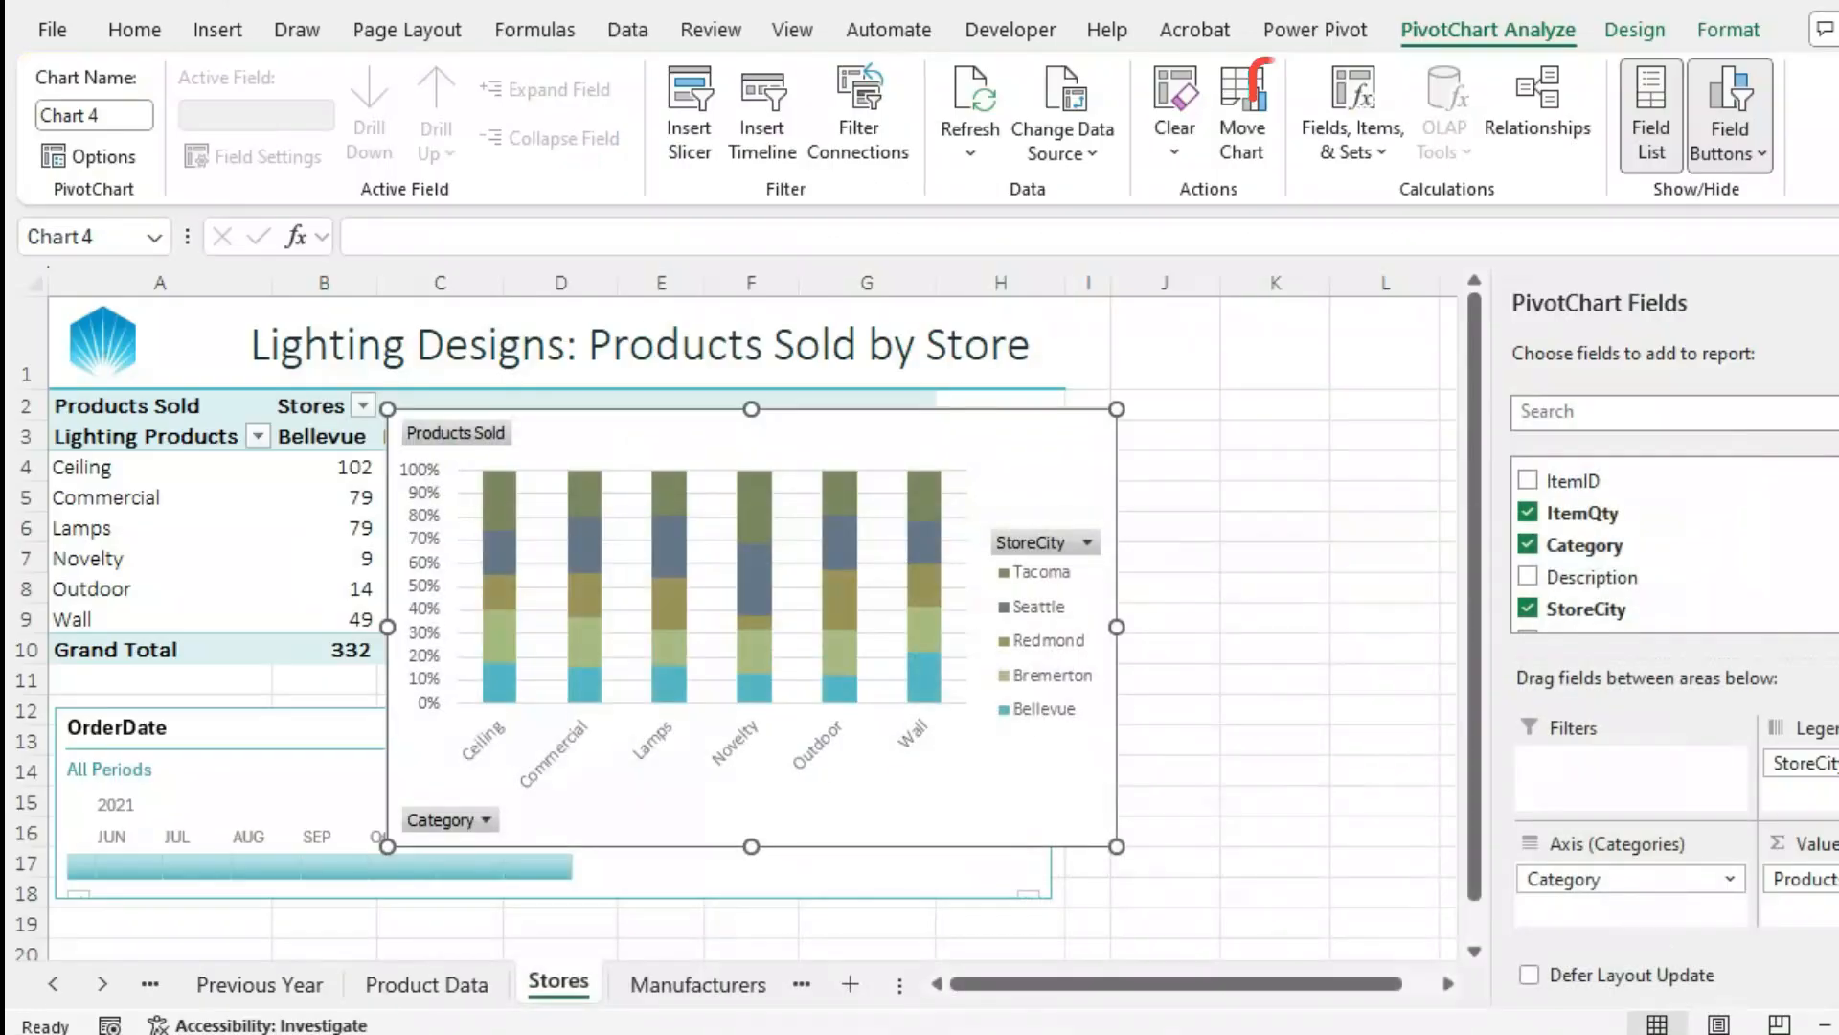
Move the 100% Stacked Column PivotChart beside the PivotTable so it covers the range J2:P16
{"action": "left_click_drag", "start_coordinate": [661, 437], "coordinate": [1400, 429]}
{"action": "left_click", "coordinate": [1448, 984]}
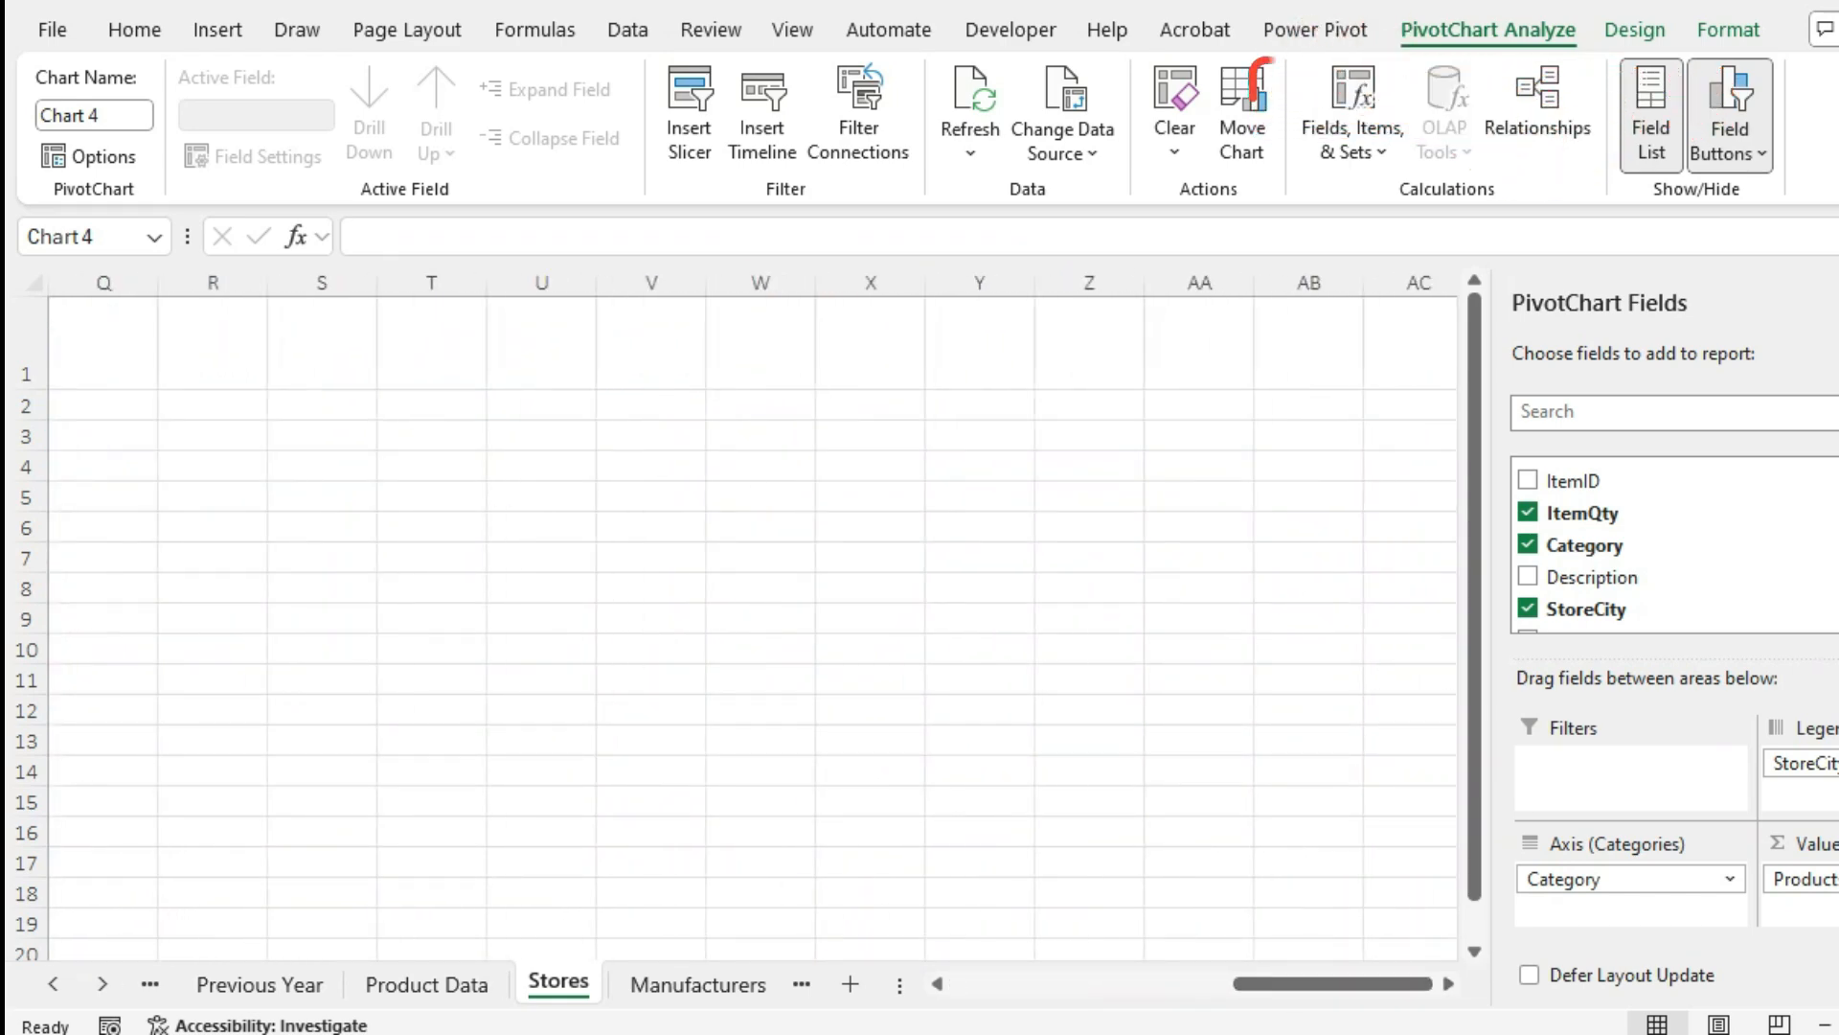
{"action": "left_click", "coordinate": [938, 984]}
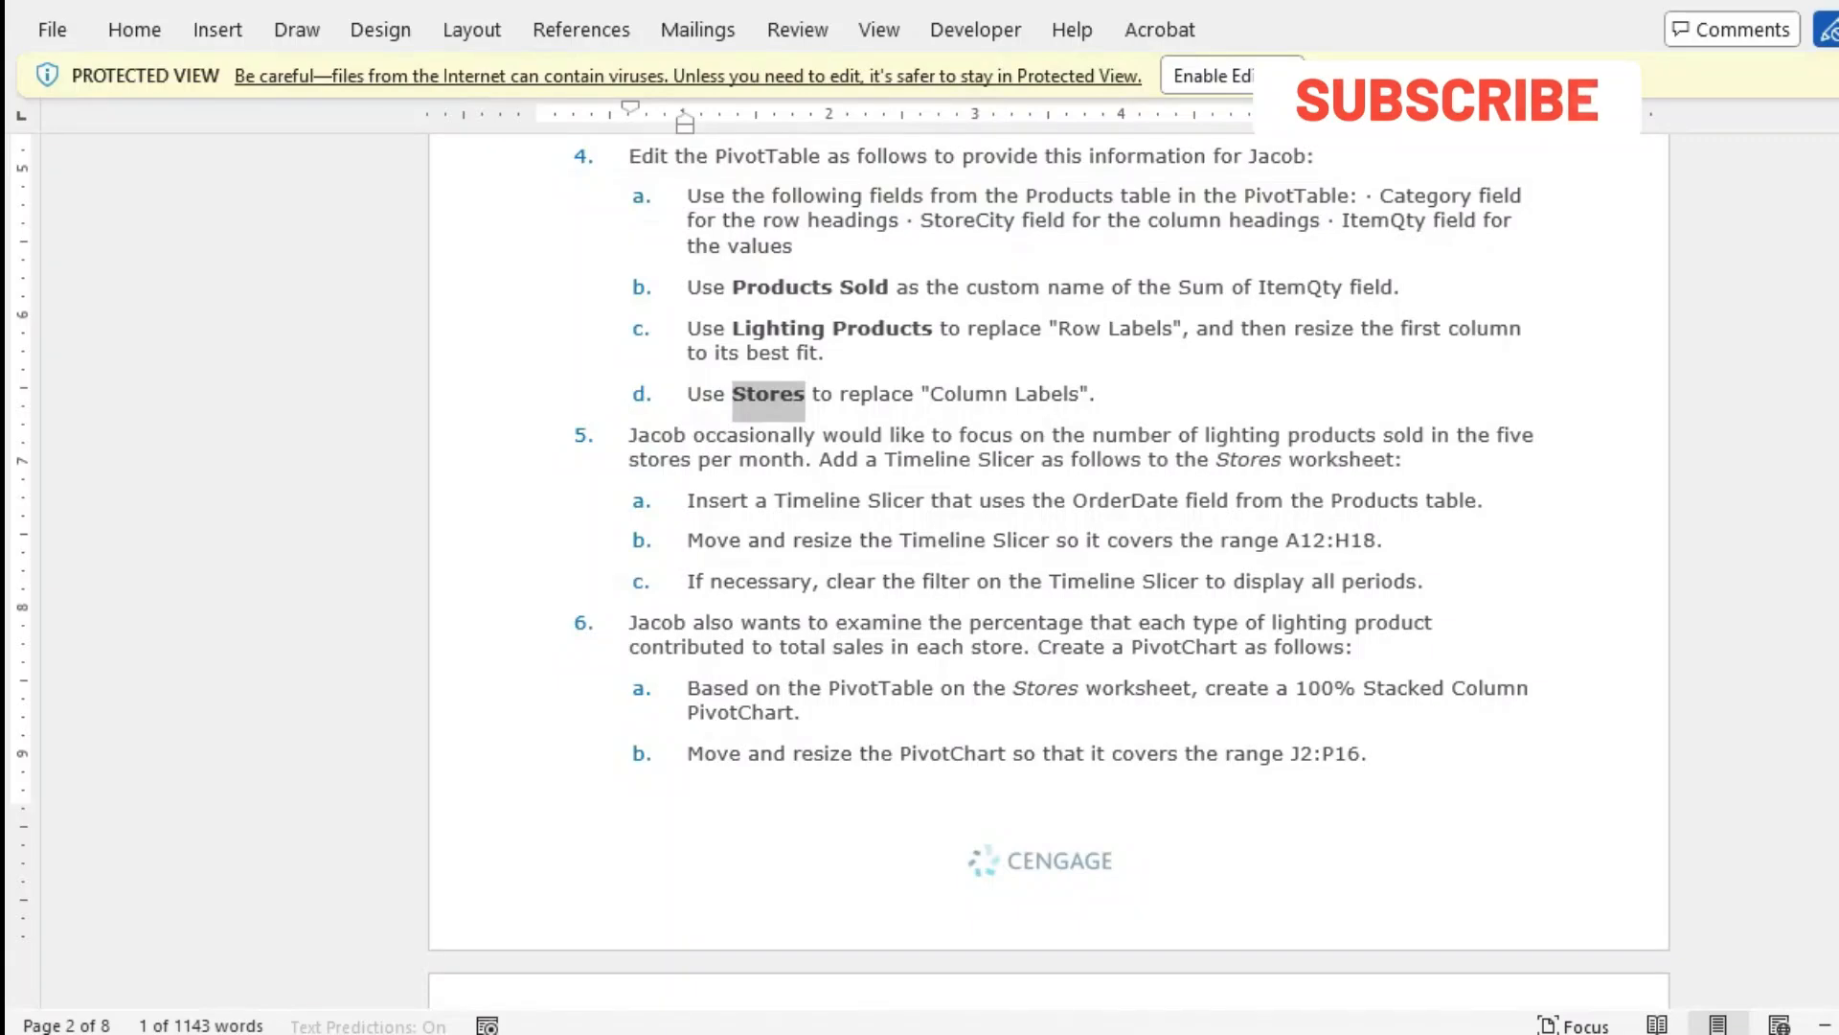
Insert a PivotTable in cell A2 of the Manufacturers worksheet, based on the Products table from the Product Data worksheet
{"action": "scroll", "coordinate": [1049, 536], "scroll_direction": "down", "scroll_amount": 5}
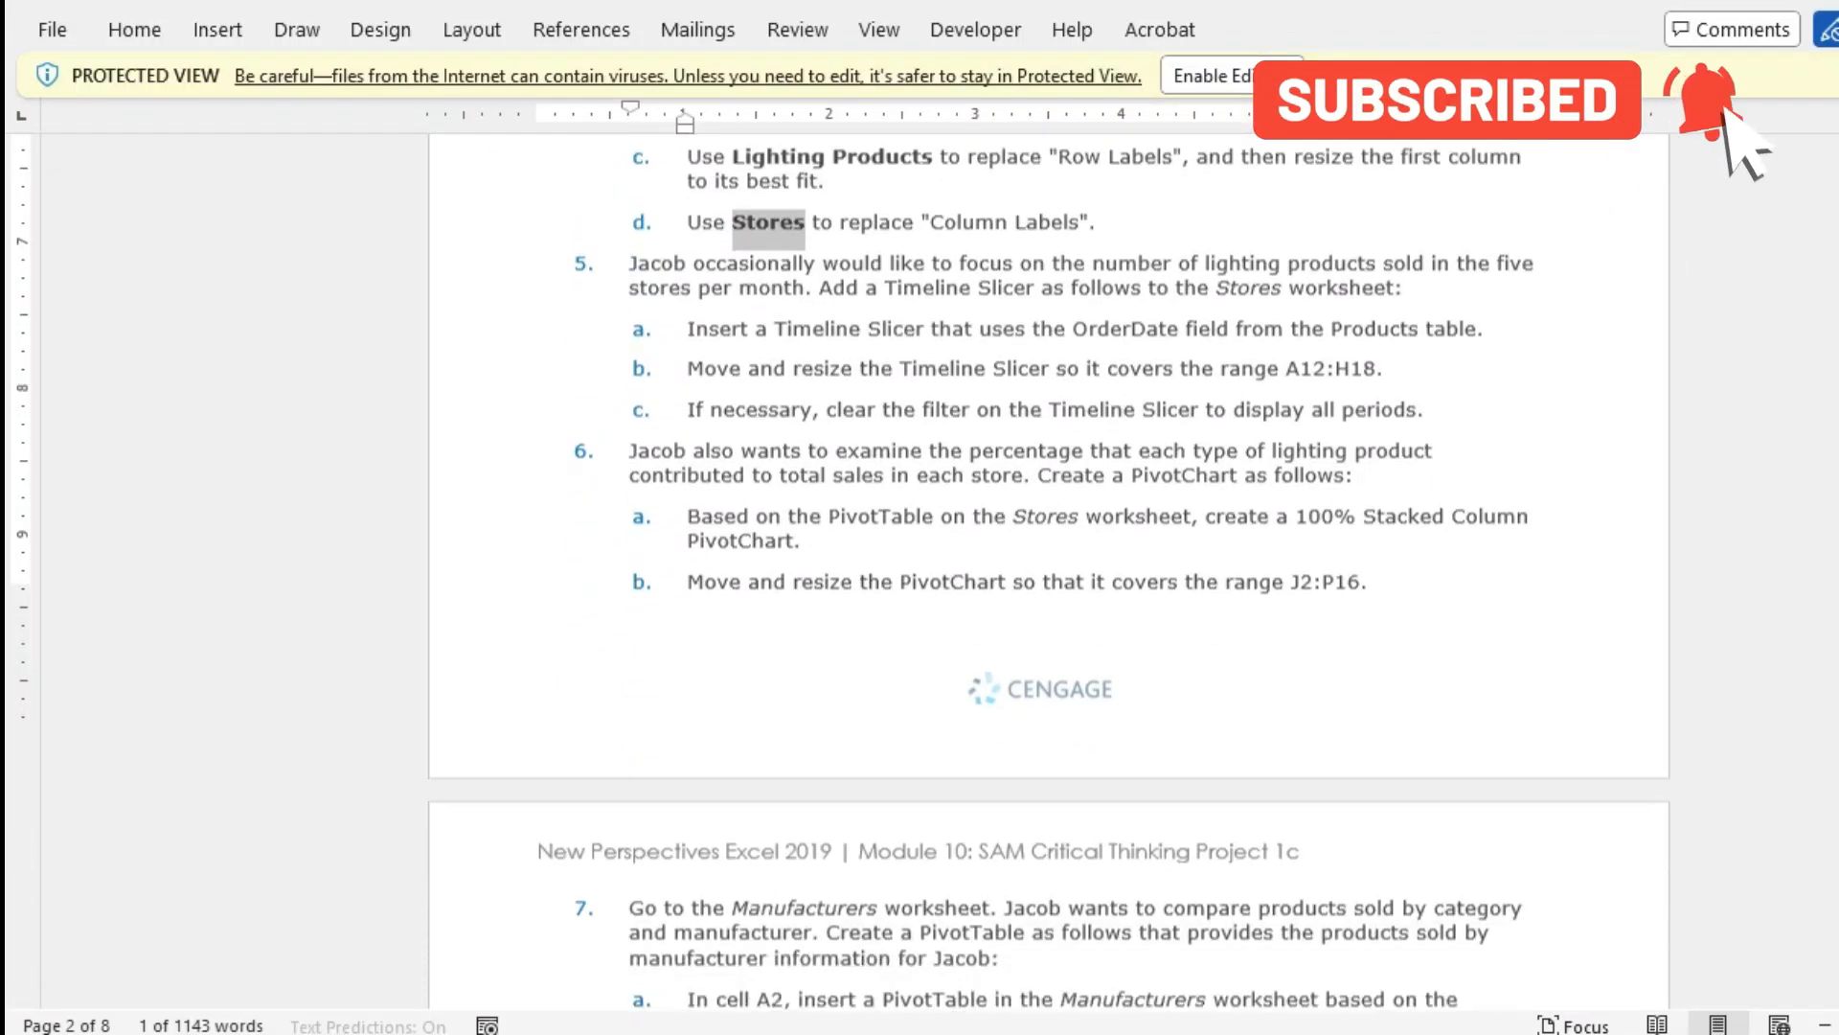
{"action": "scroll", "coordinate": [1049, 536], "scroll_direction": "down", "scroll_amount": 1}
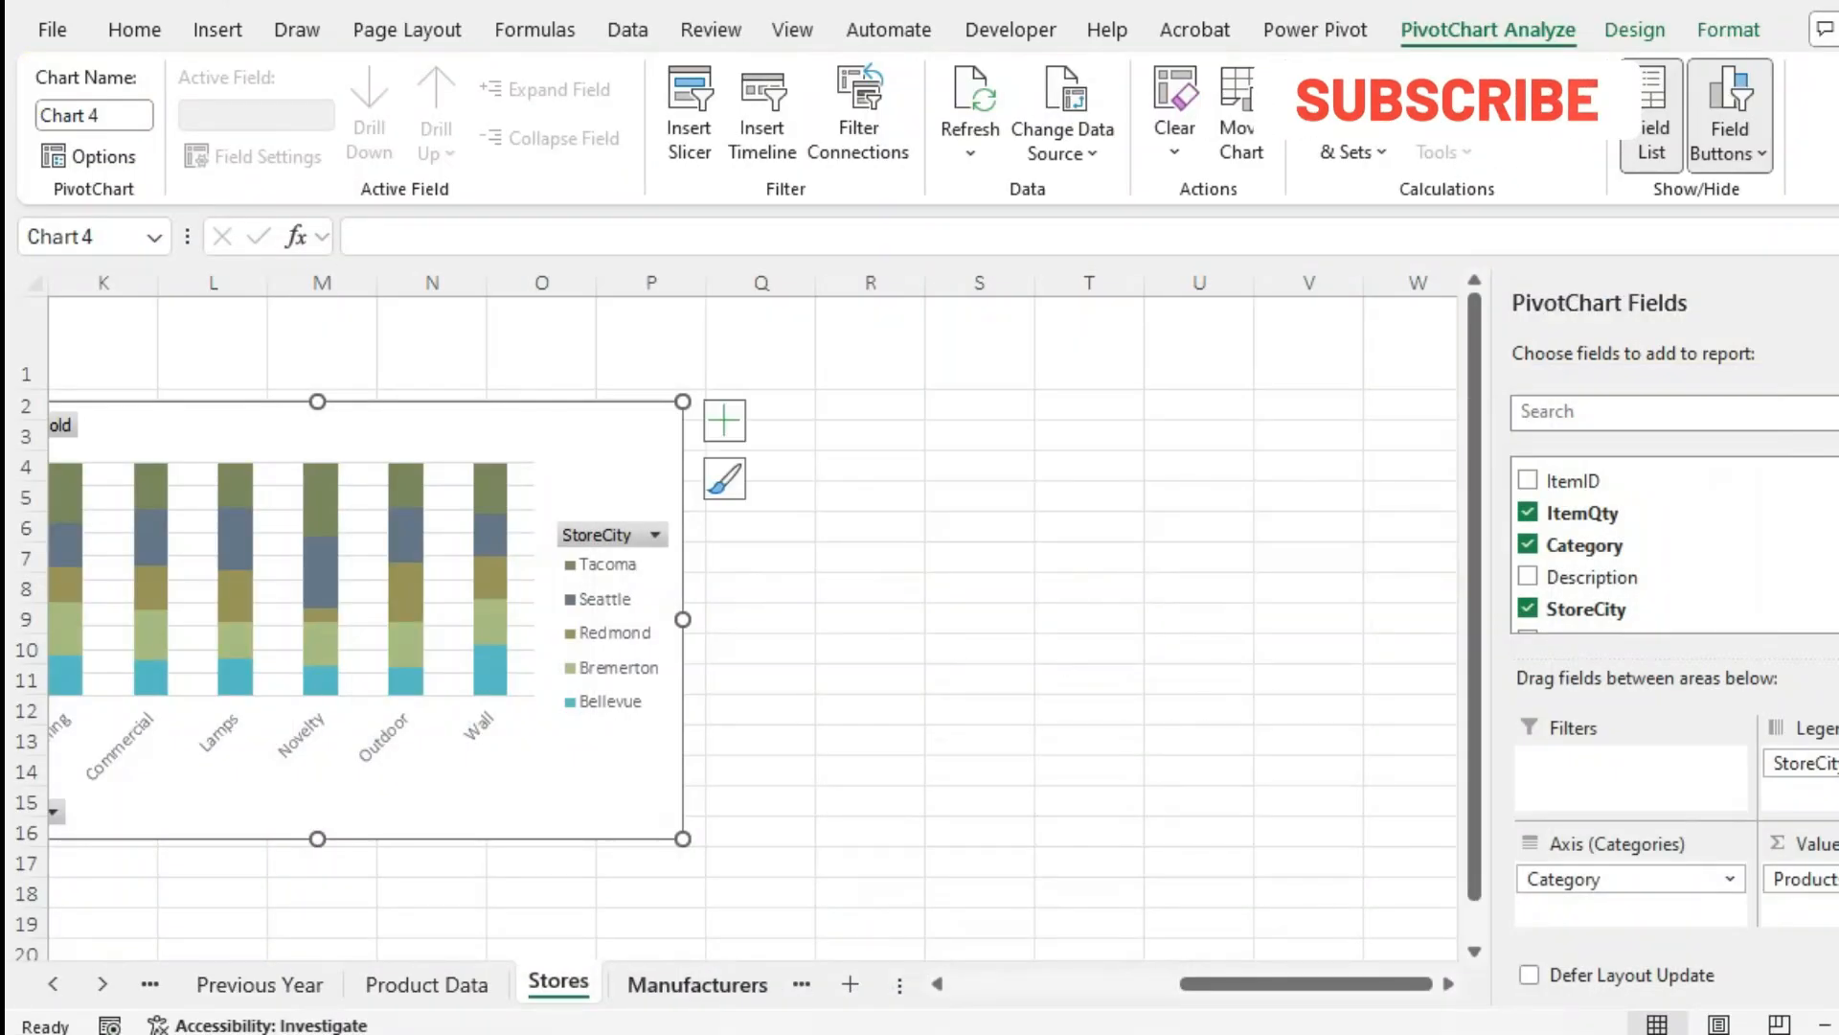
{"action": "key", "text": "ctrl+Page_Down"}
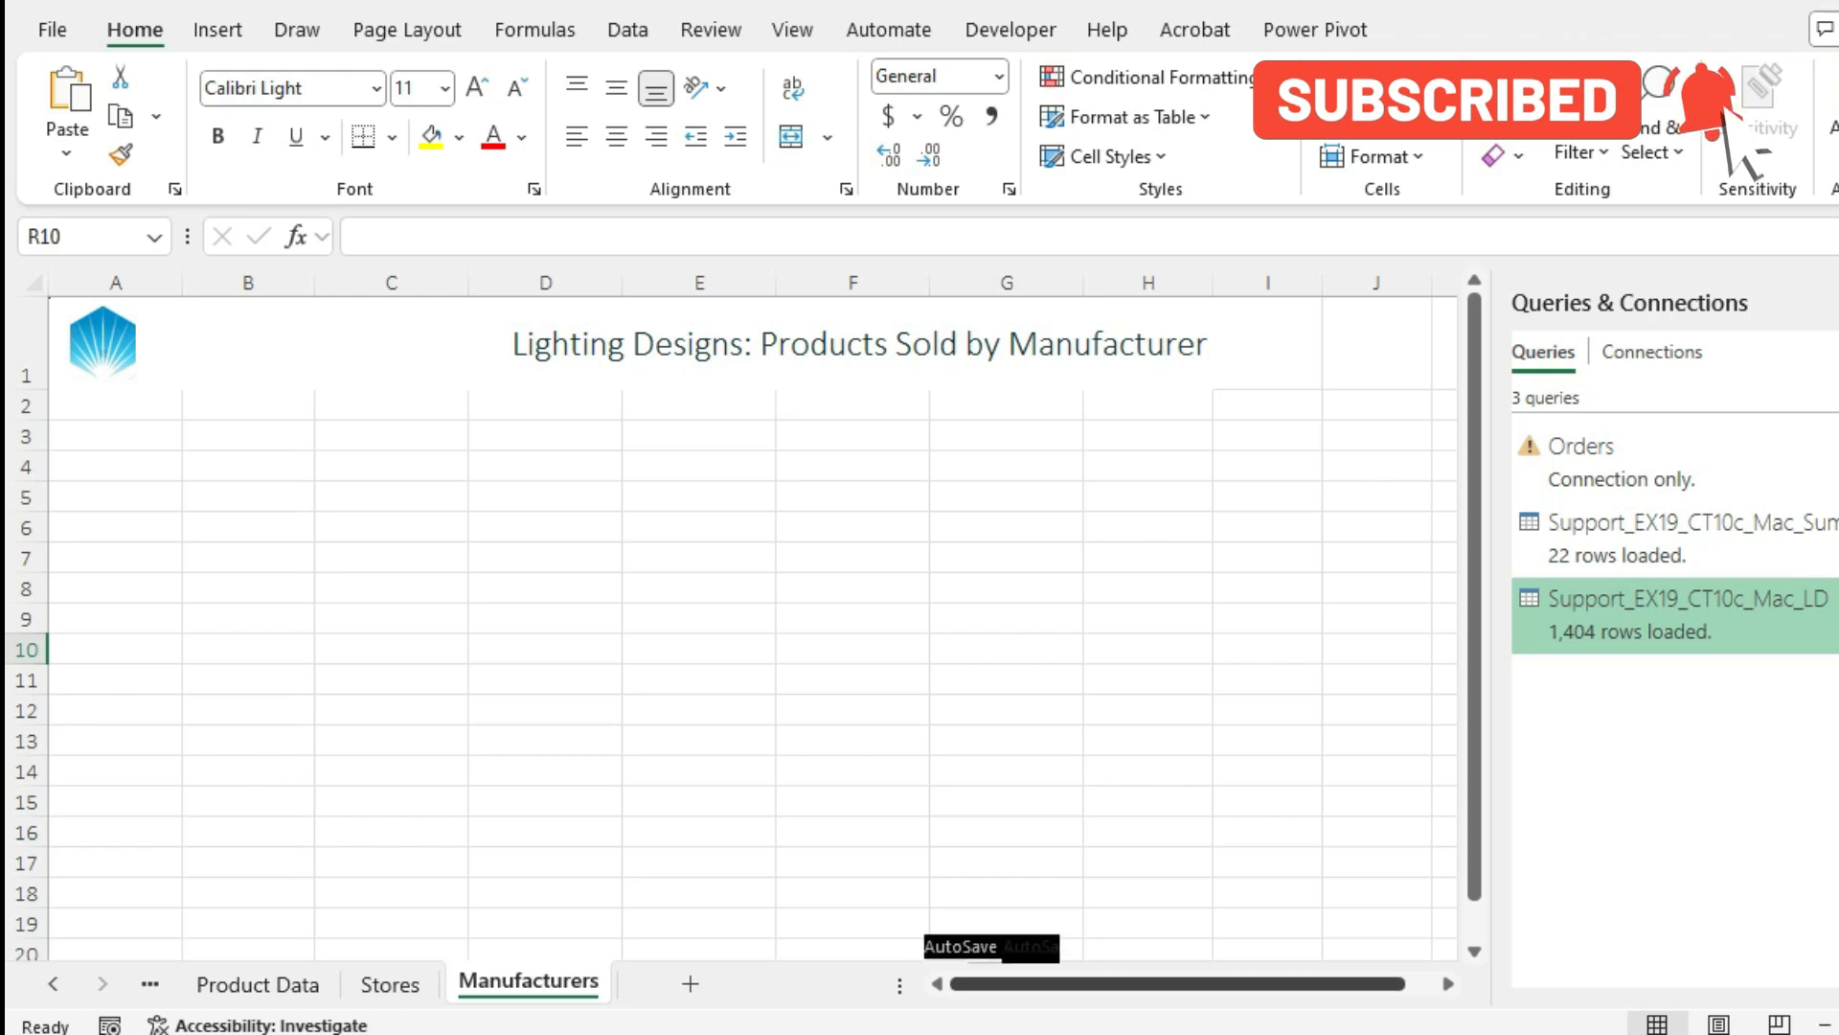
{"action": "left_click", "coordinate": [114, 405]}
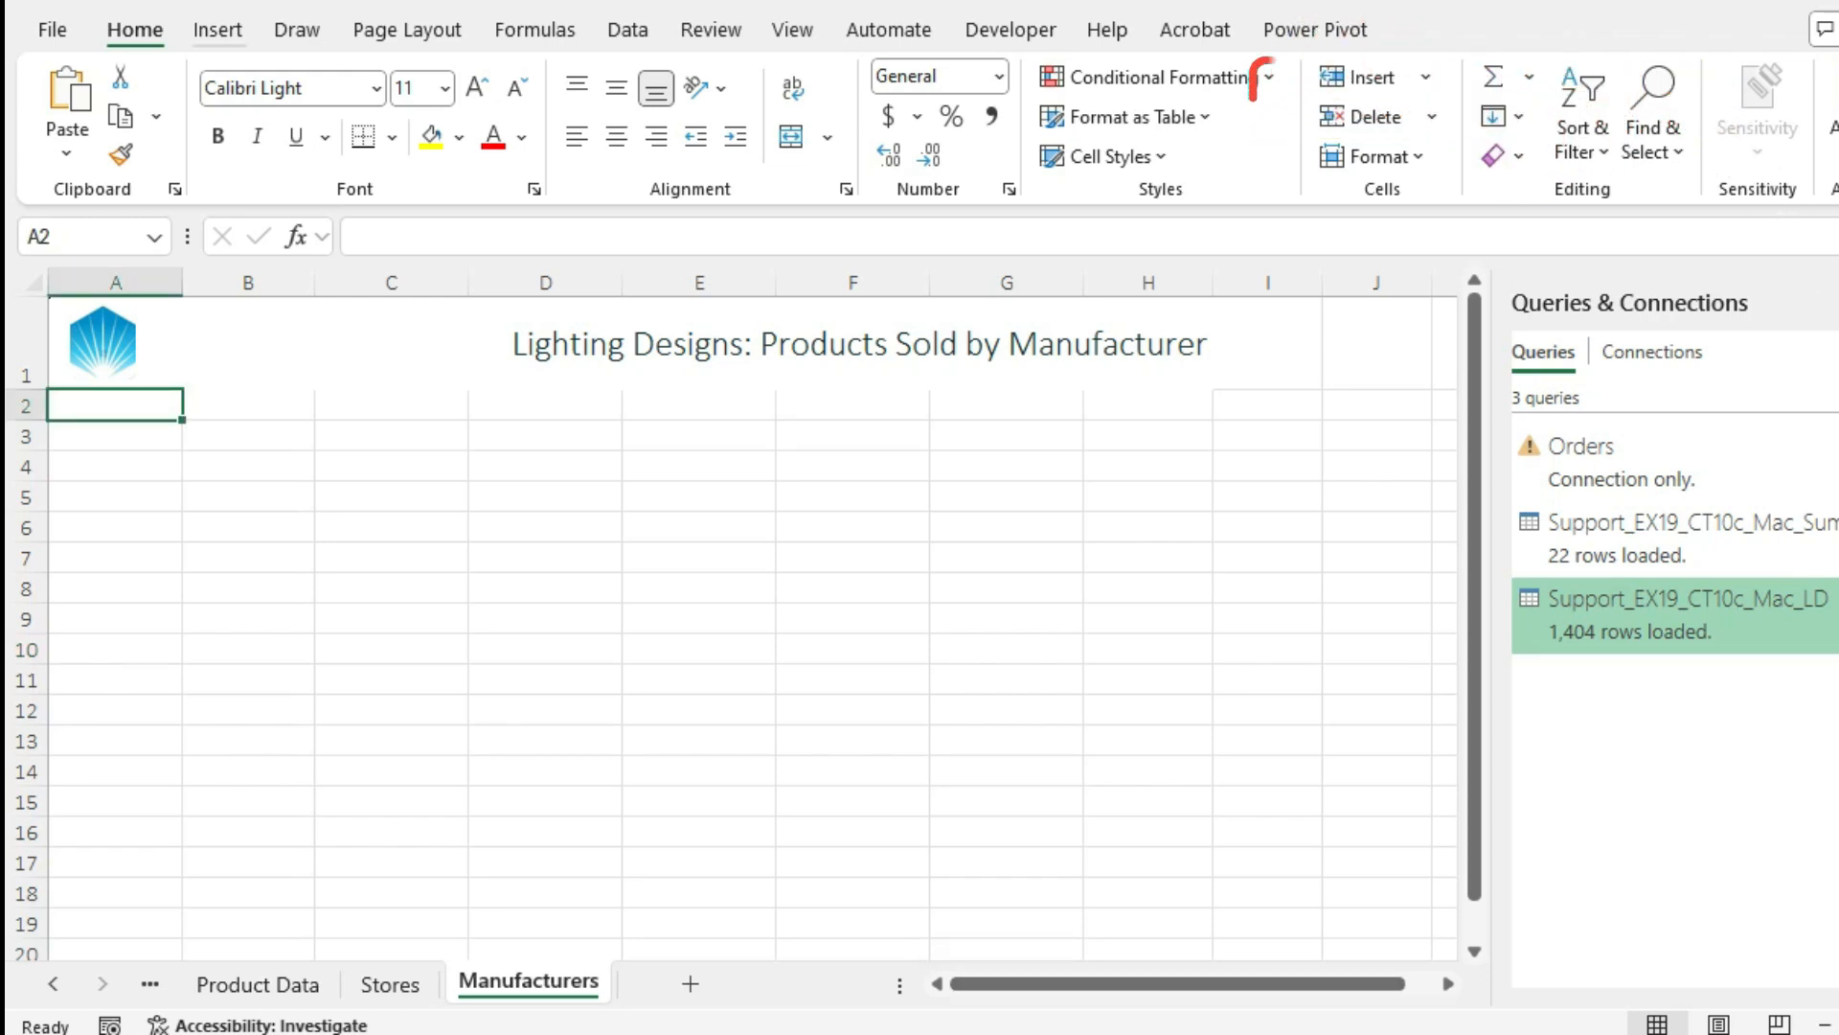
{"action": "left_click", "coordinate": [218, 29]}
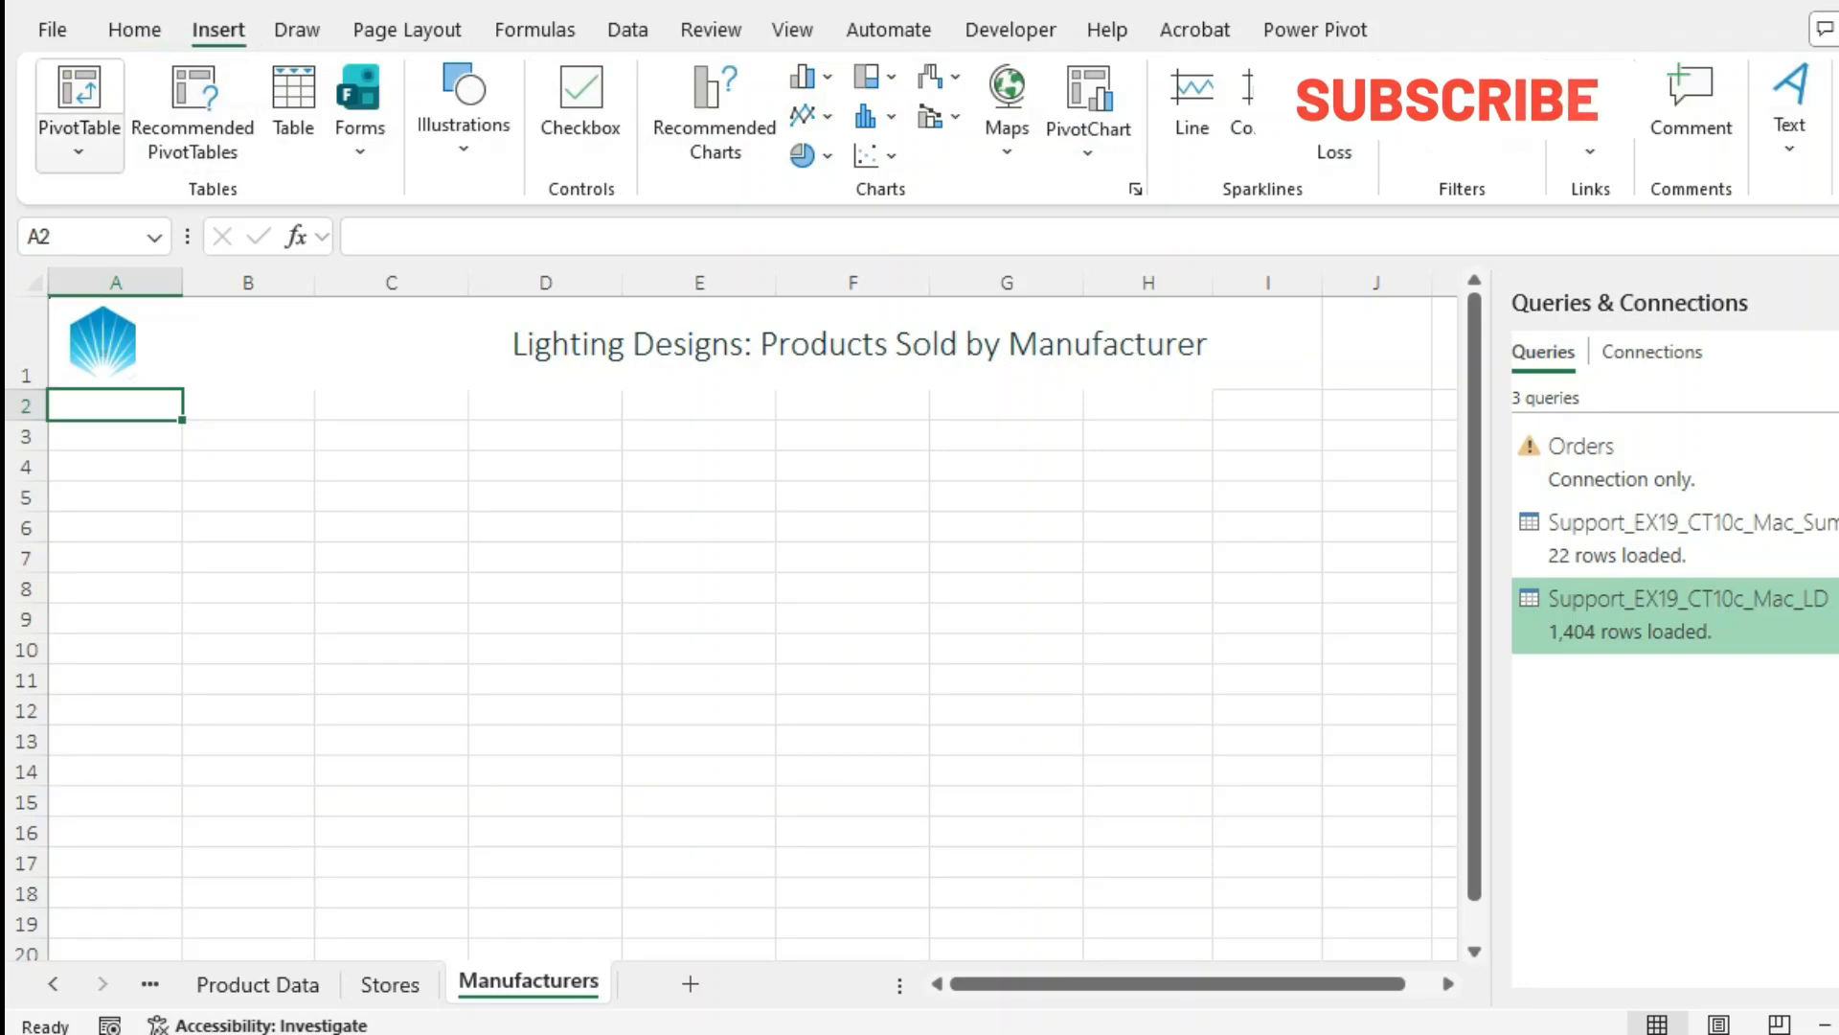
{"action": "left_click", "coordinate": [79, 141]}
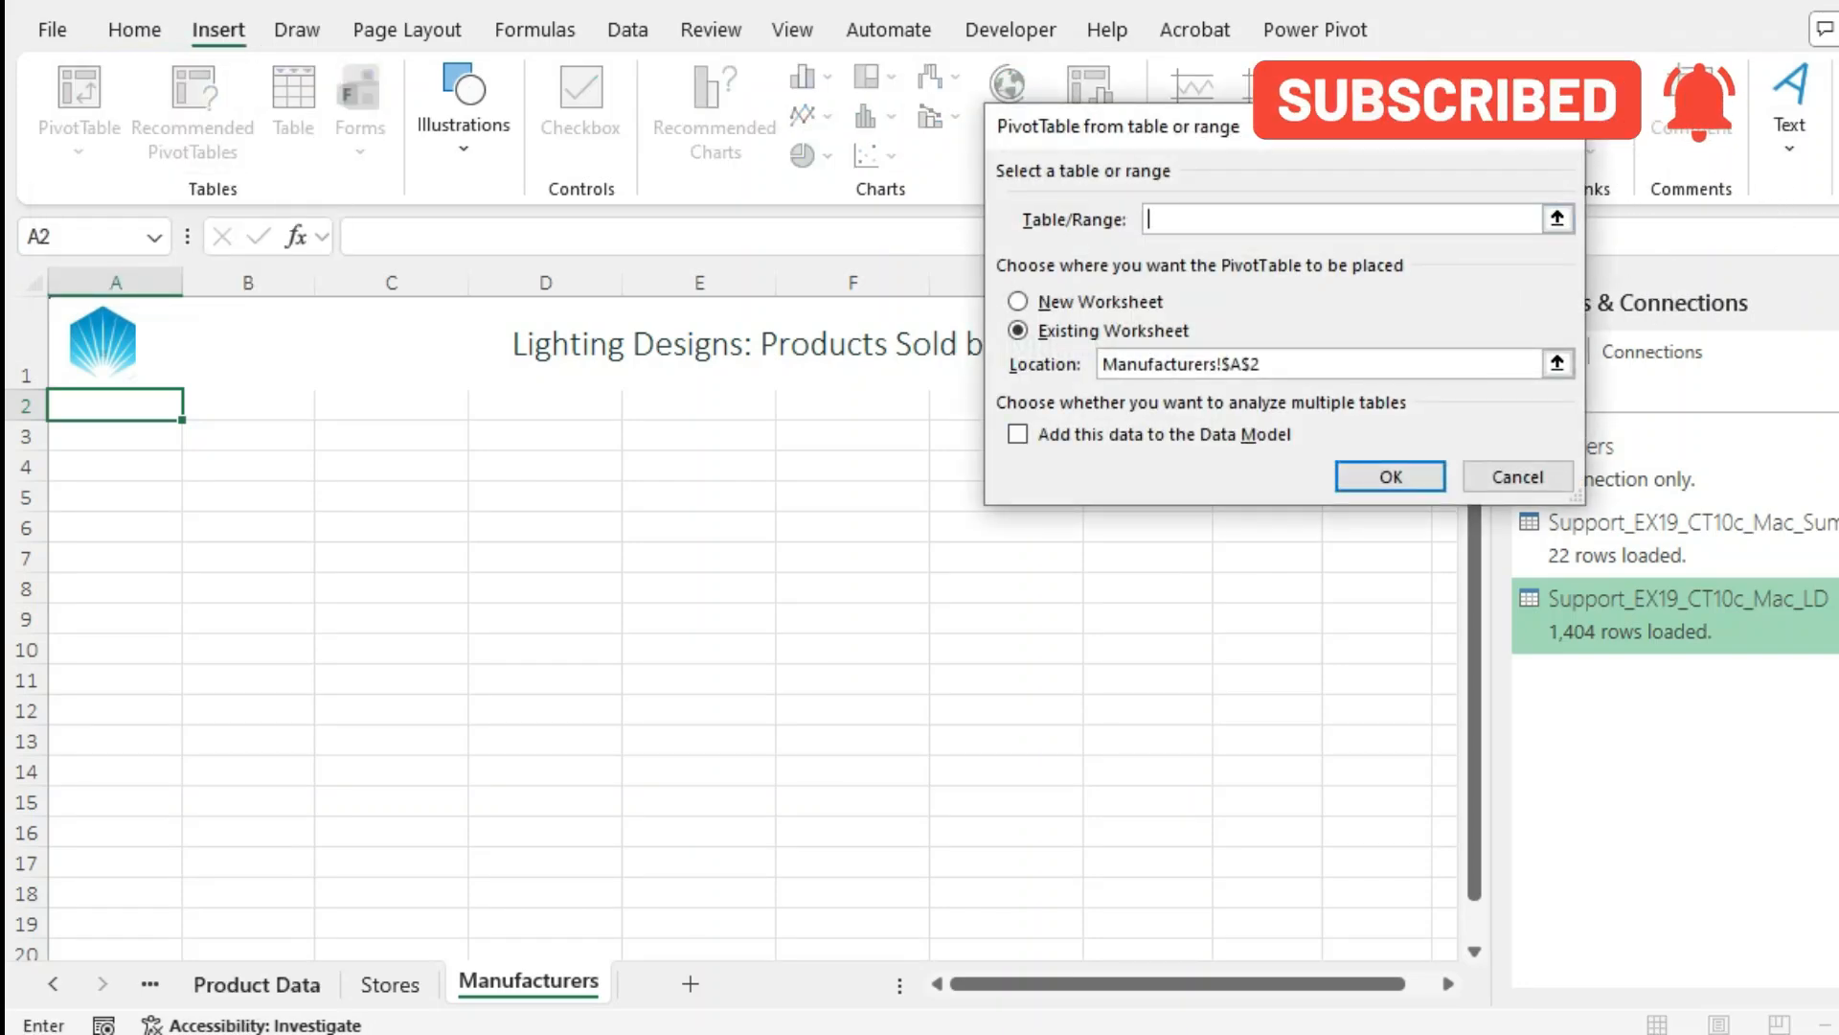
{"action": "left_click", "coordinate": [257, 983]}
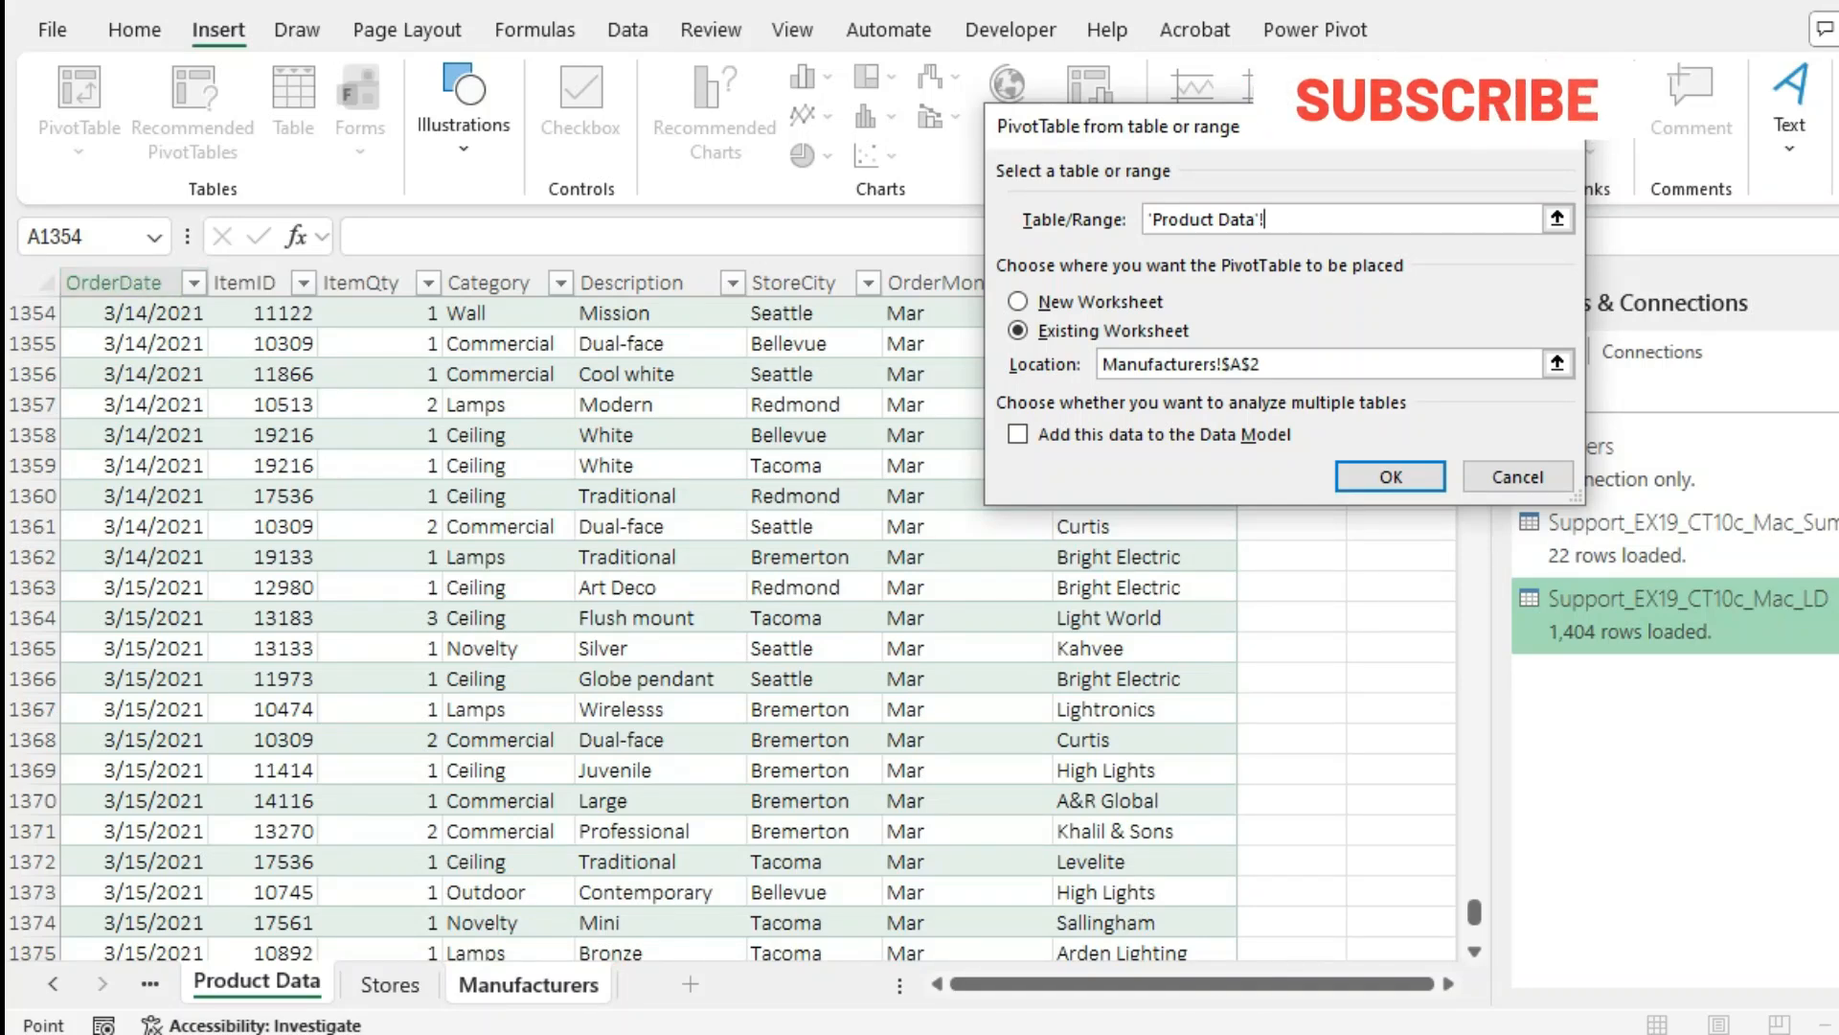
{"action": "left_click", "coordinate": [115, 283]}
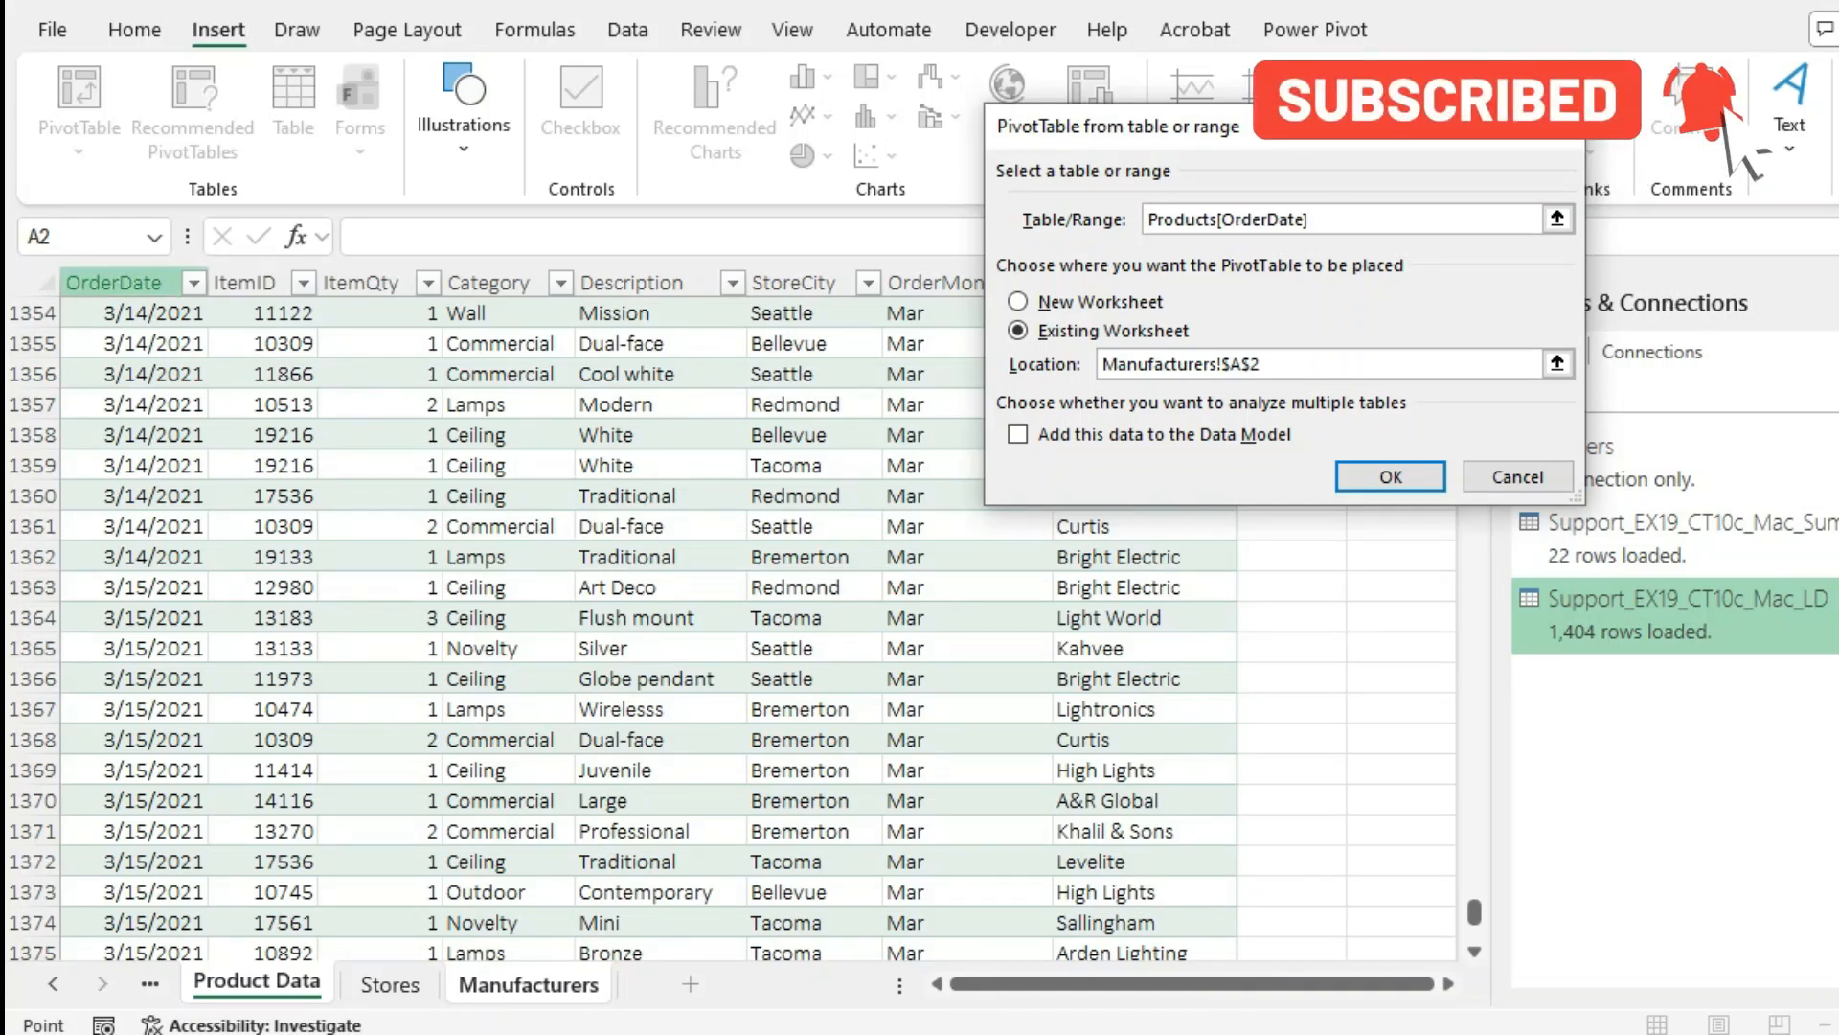
{"action": "key", "text": "ctrl+shift+Right"}
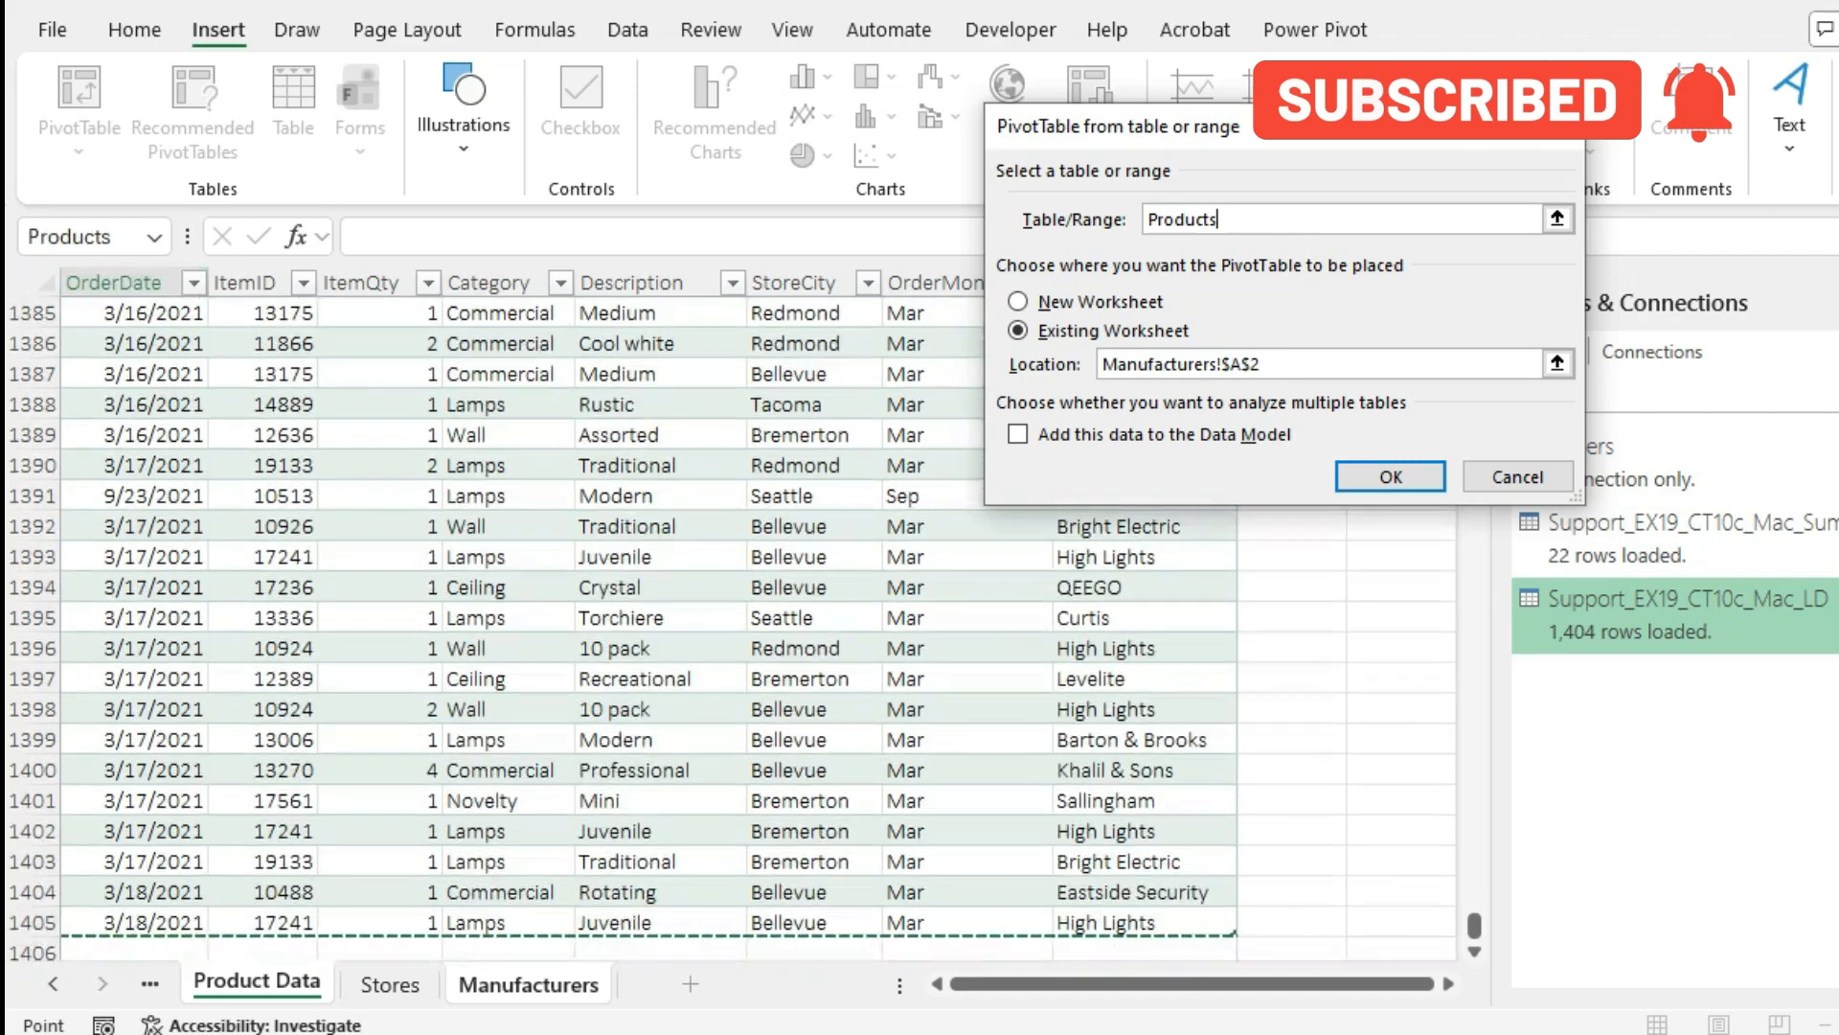
{"action": "left_click", "coordinate": [1391, 476]}
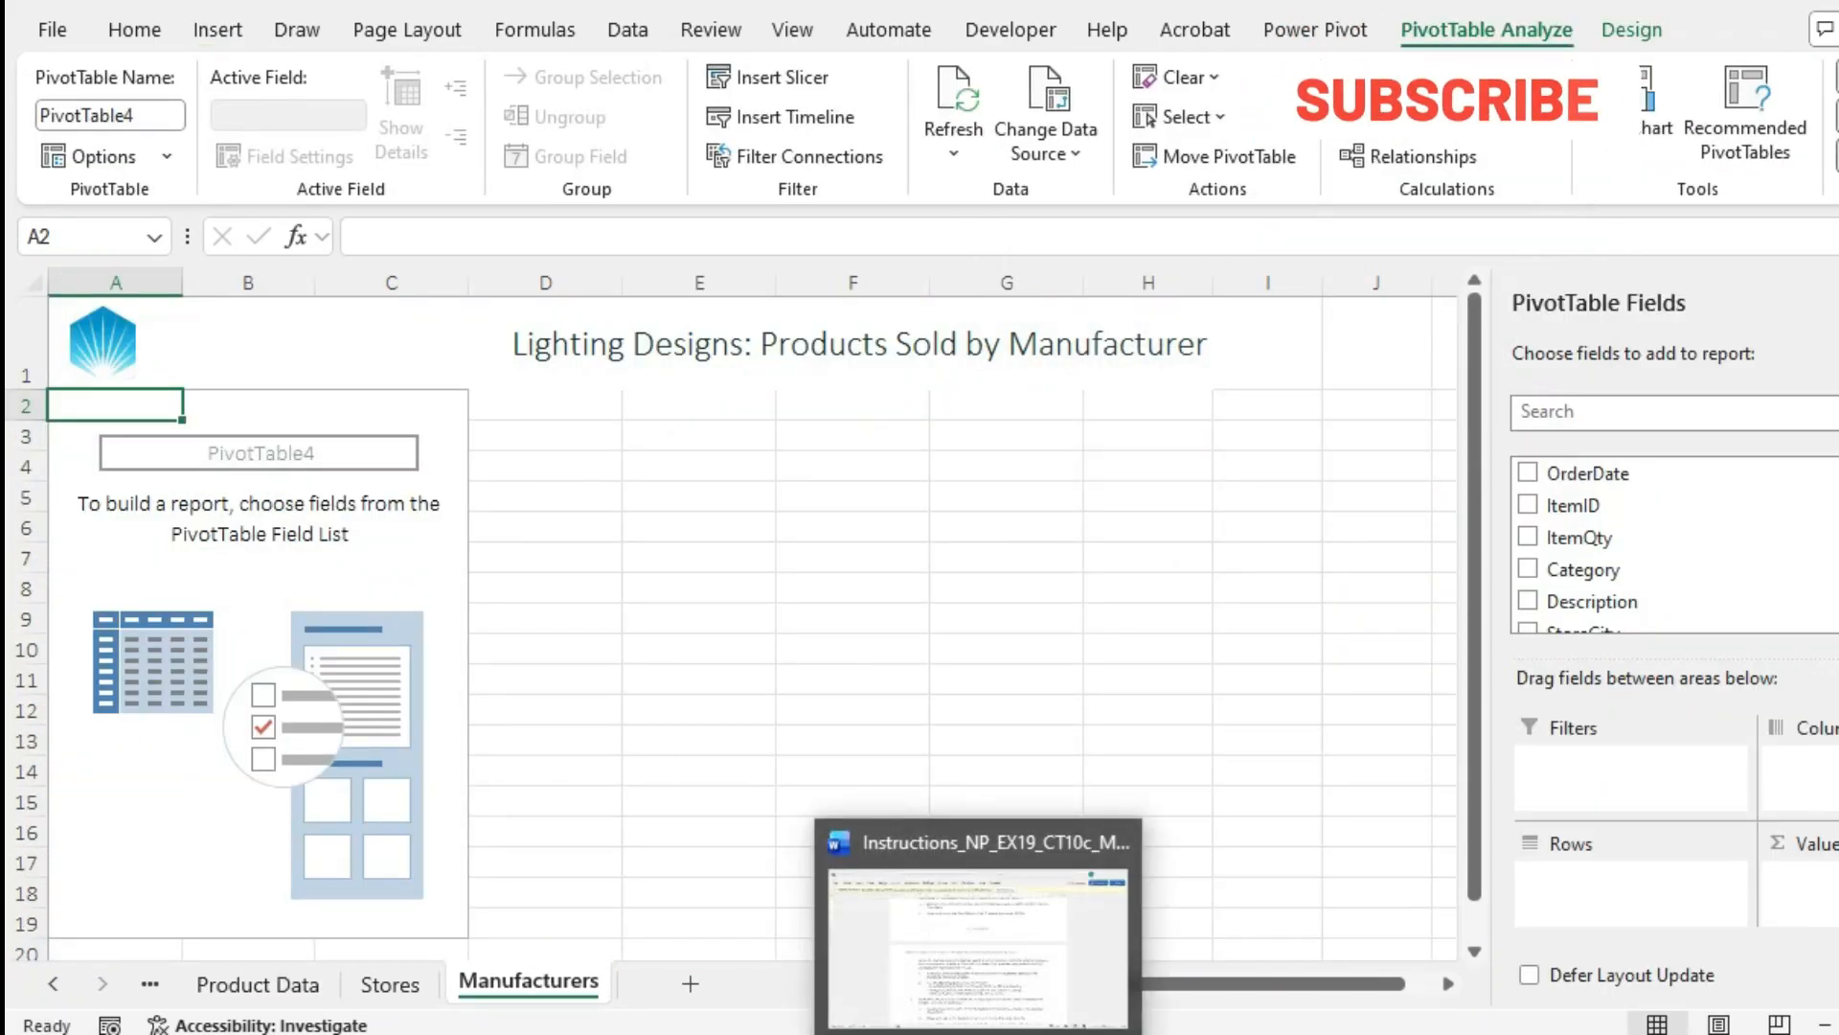
Set up the Manufacturers PivotTable with Manufacturer as rows, Category as columns and ItemQty as values
{"action": "left_click", "coordinate": [983, 1033]}
{"action": "scroll", "coordinate": [1048, 575], "scroll_direction": "down", "scroll_amount": 3}
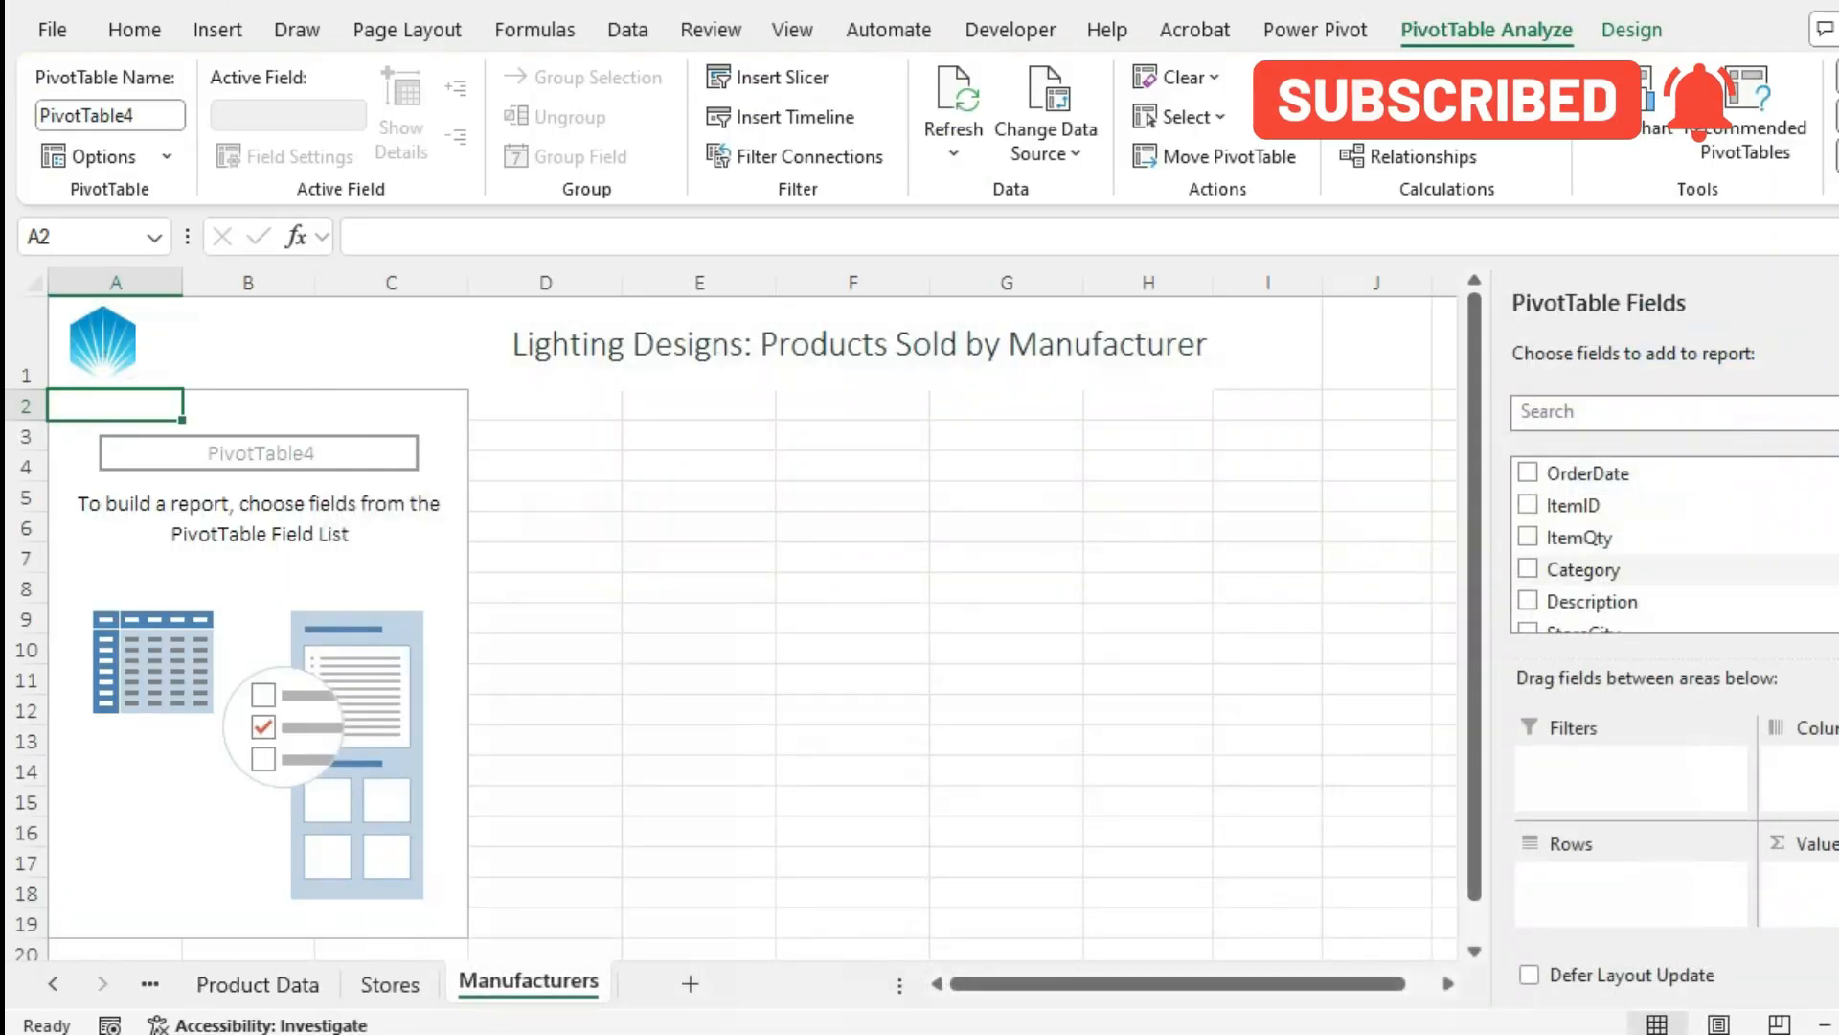
{"action": "scroll", "coordinate": [1629, 601], "scroll_direction": "down", "scroll_amount": 1}
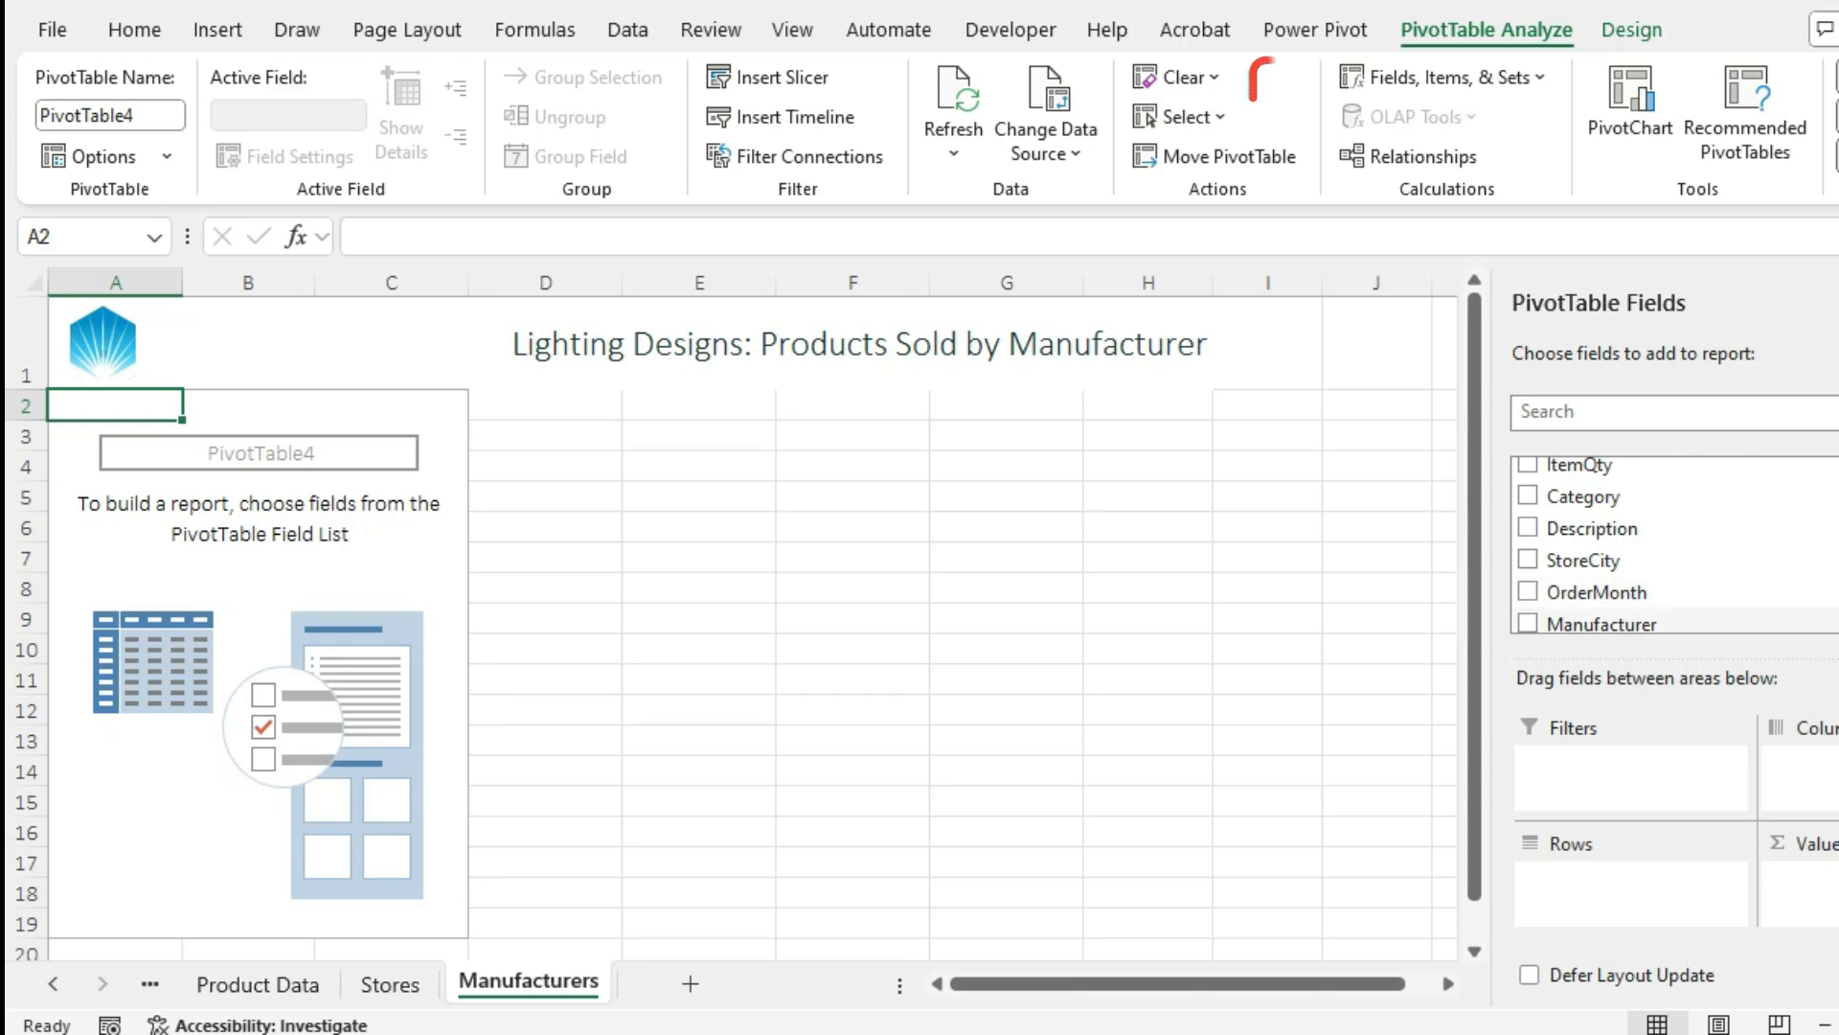
{"action": "left_click_drag", "start_coordinate": [1602, 623], "coordinate": [1602, 629]}
{"action": "key", "text": "space"}
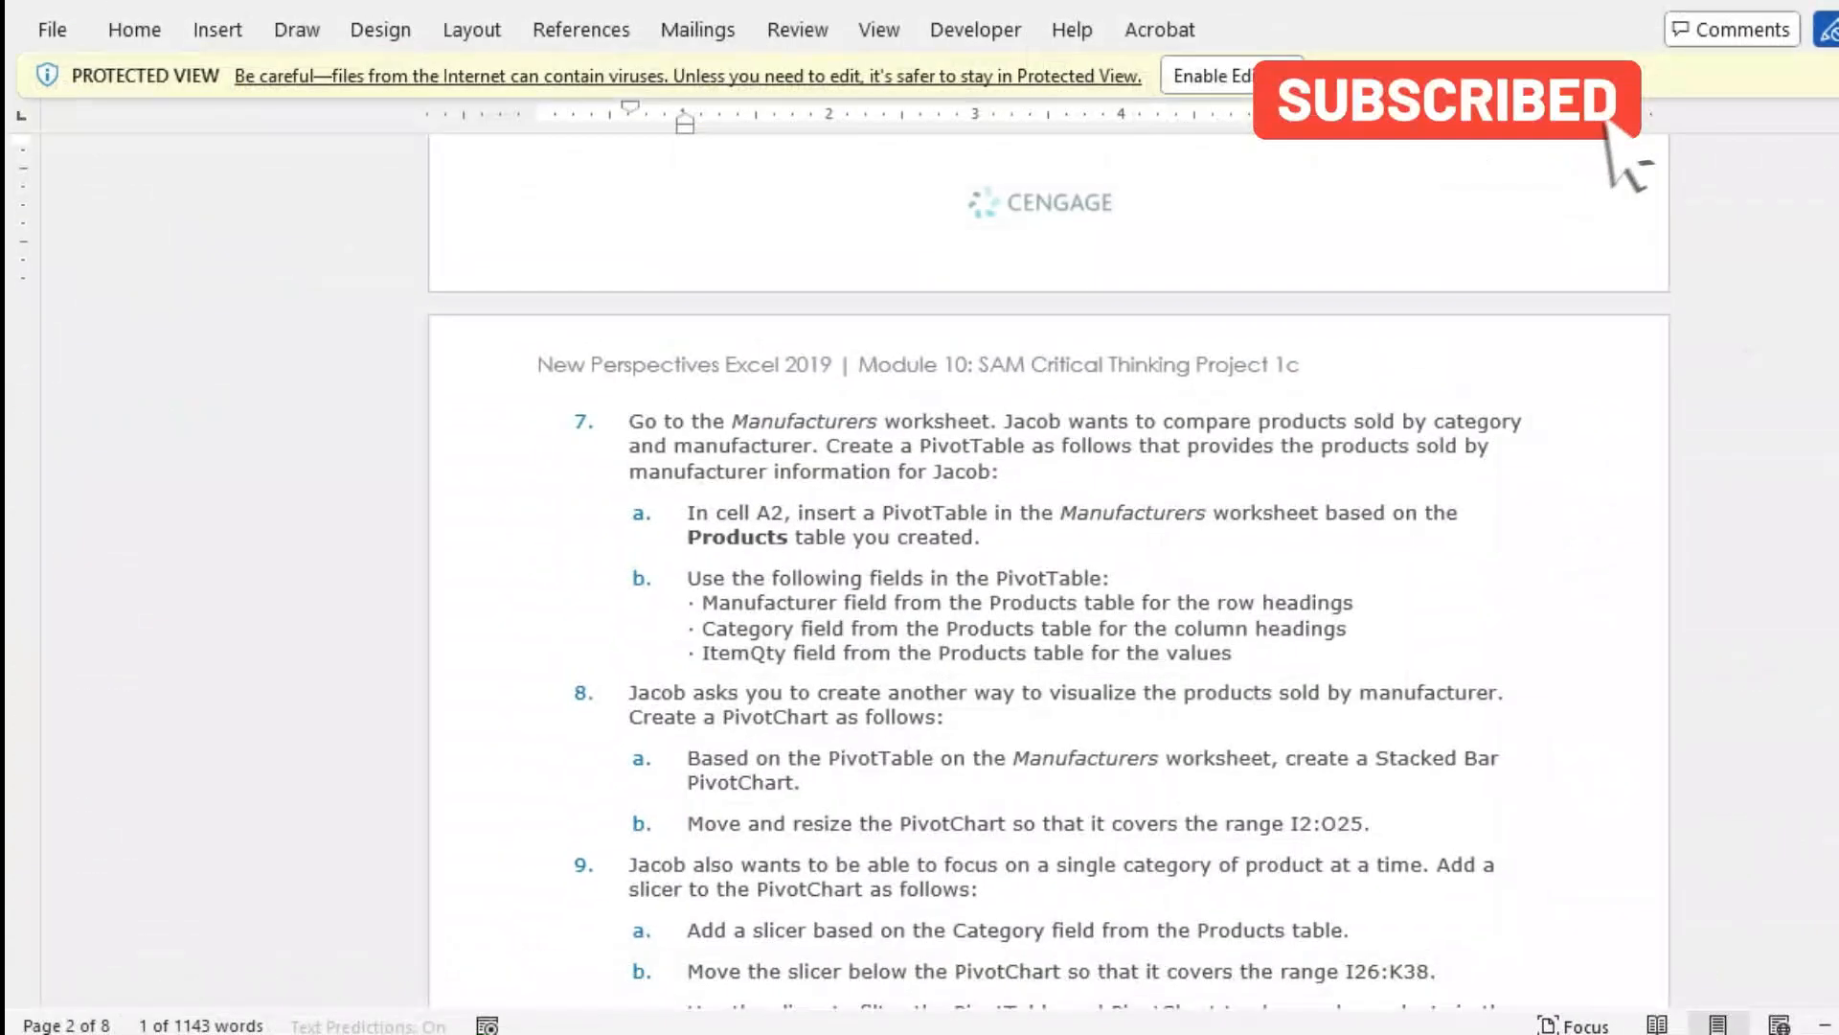
{"action": "scroll", "coordinate": [1049, 575], "scroll_direction": "down", "scroll_amount": 3}
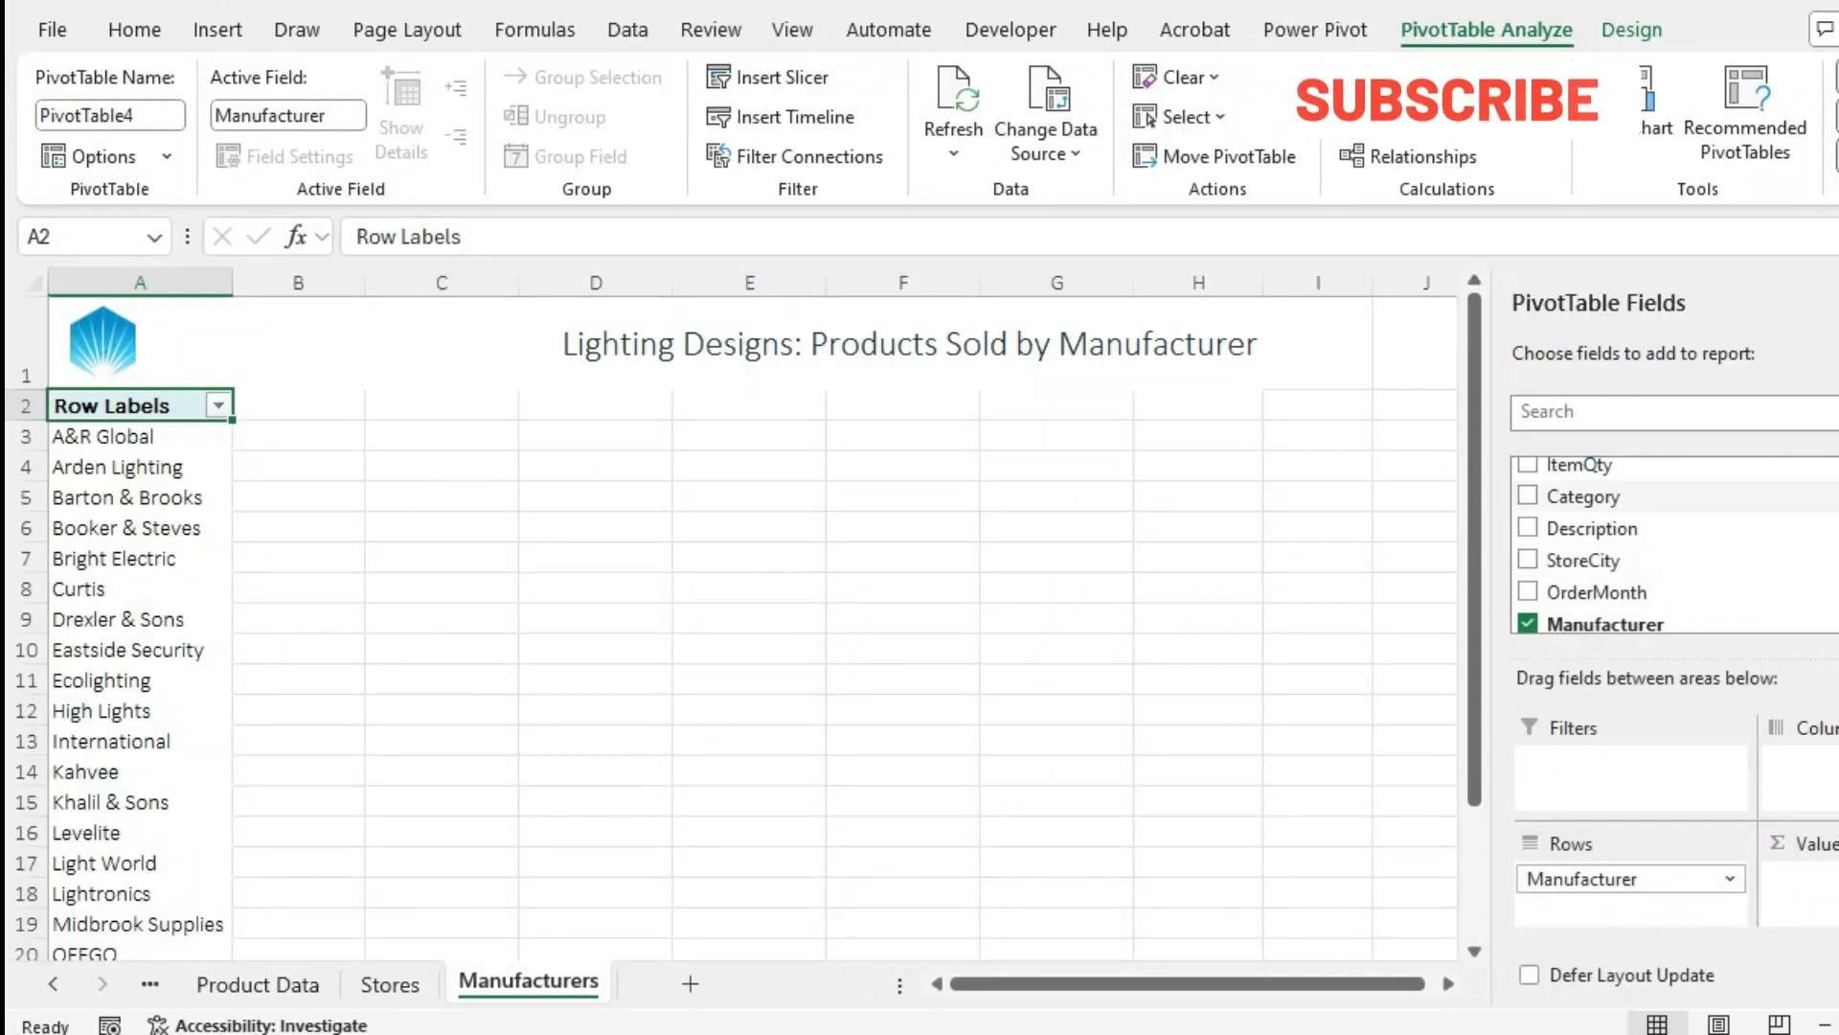
{"action": "left_click_drag", "start_coordinate": [1583, 496], "coordinate": [1801, 778]}
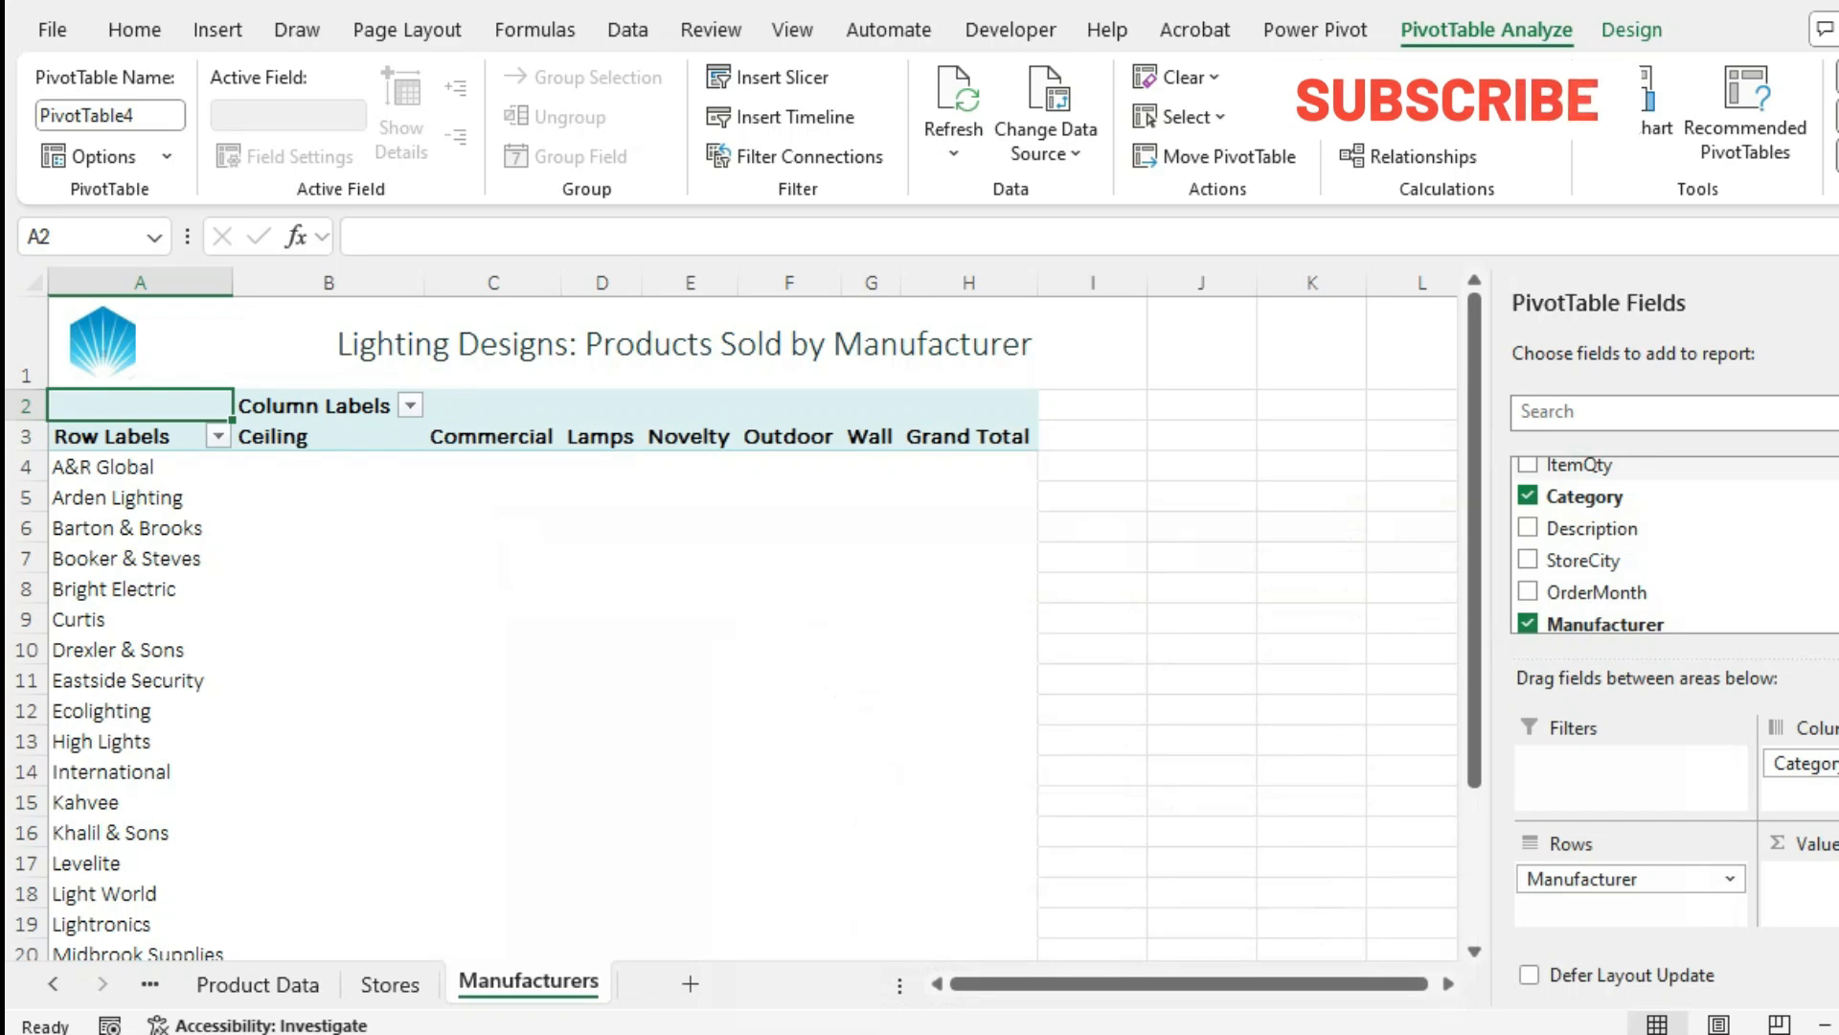
{"action": "left_click_drag", "start_coordinate": [1585, 466], "coordinate": [1806, 881]}
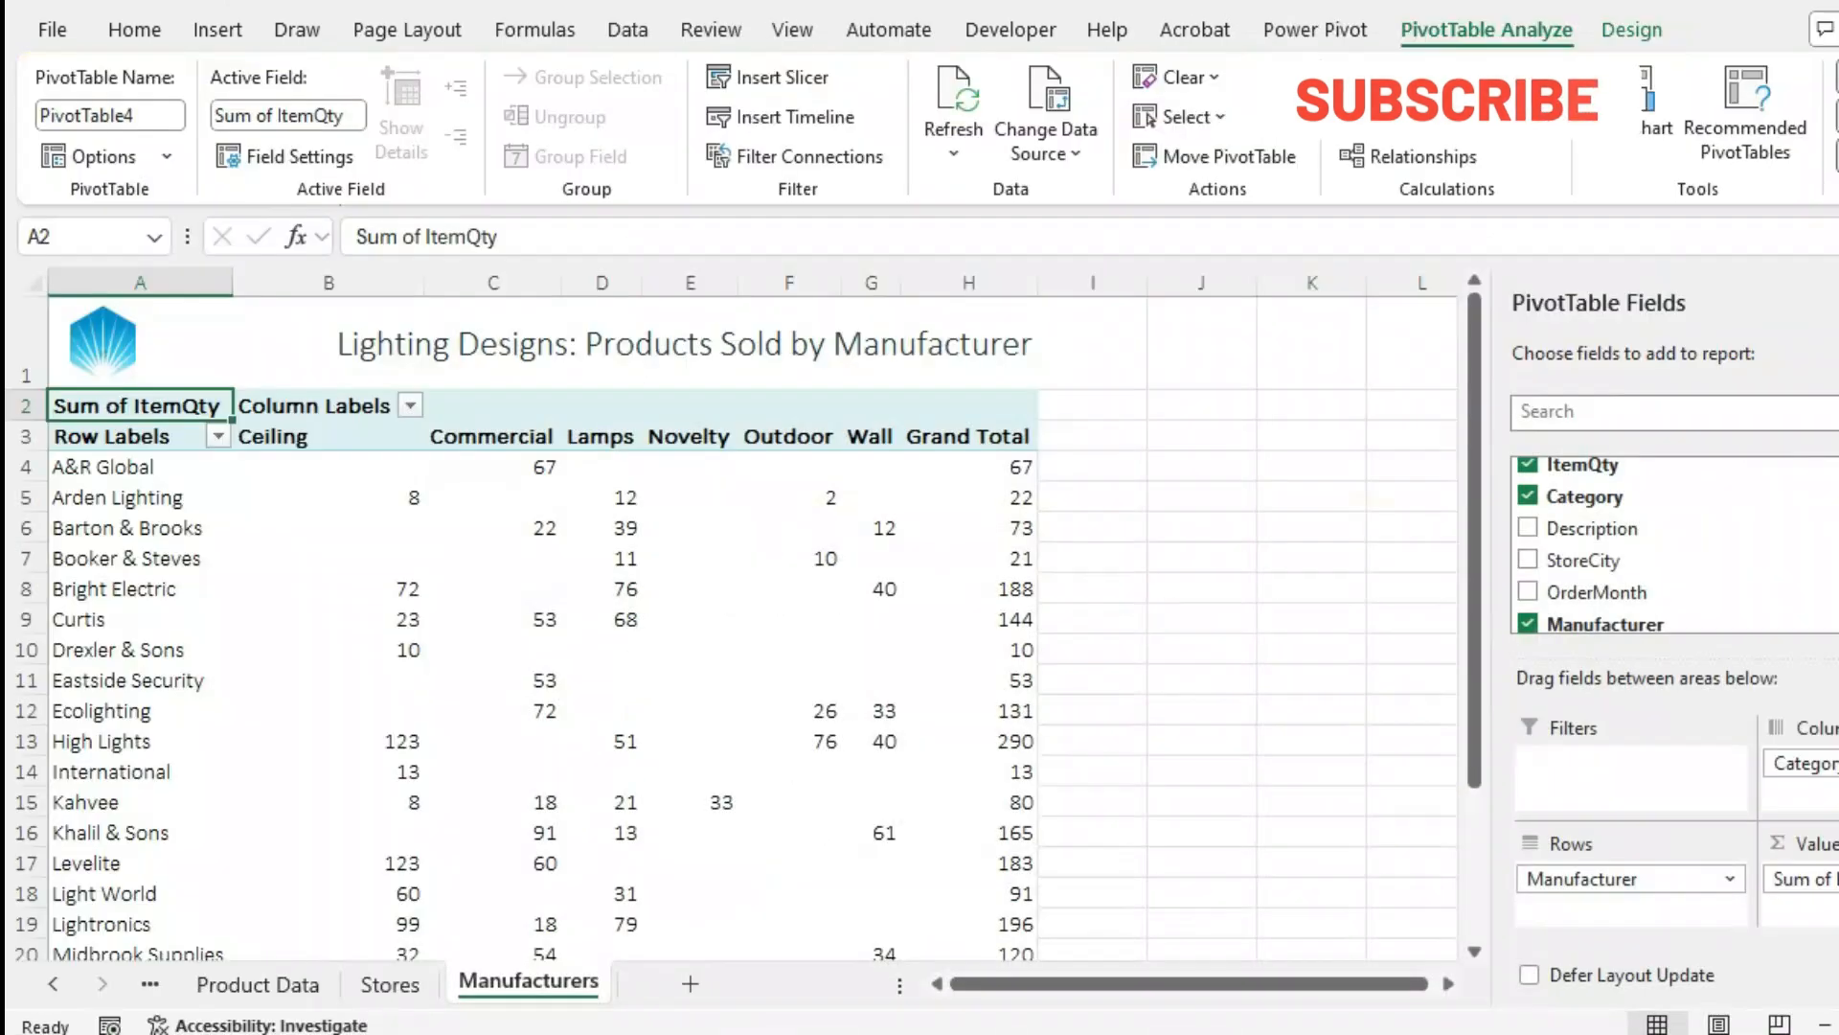
Insert a Stacked Bar PivotChart based on the PivotTable on the Manufacturers worksheet
{"action": "left_click", "coordinate": [329, 497]}
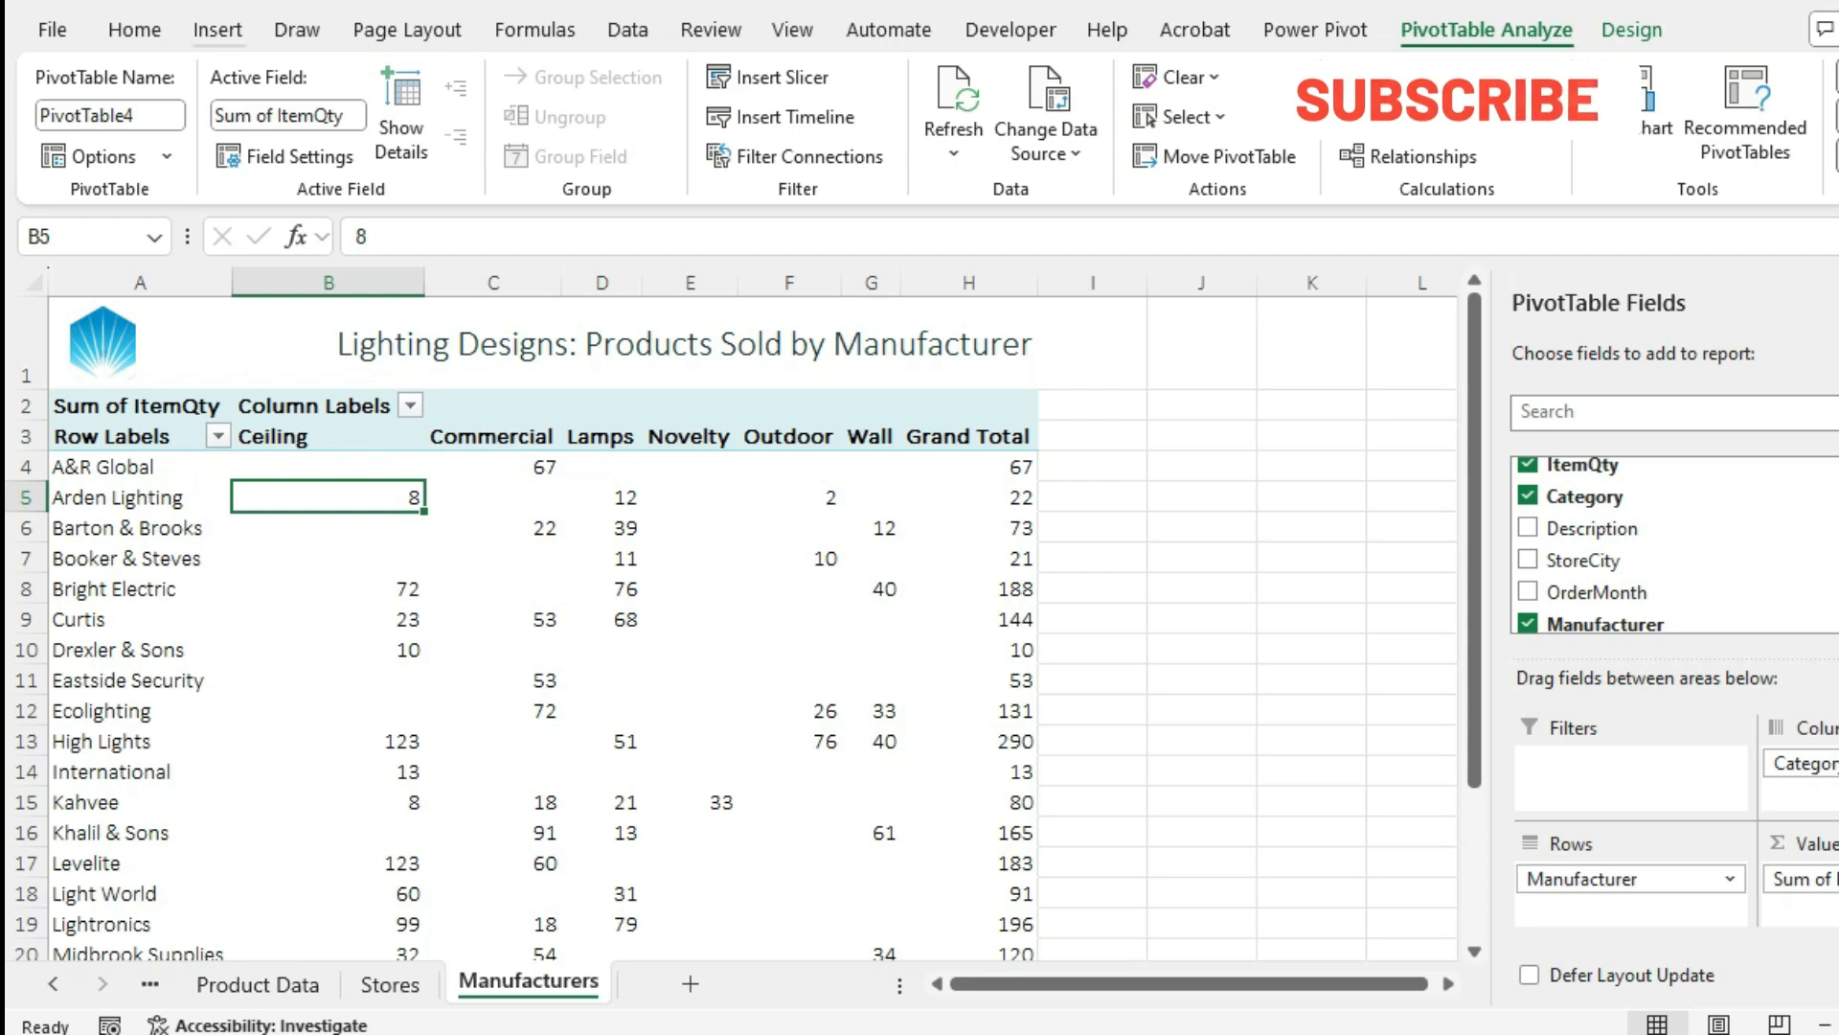
{"action": "left_click", "coordinate": [219, 30]}
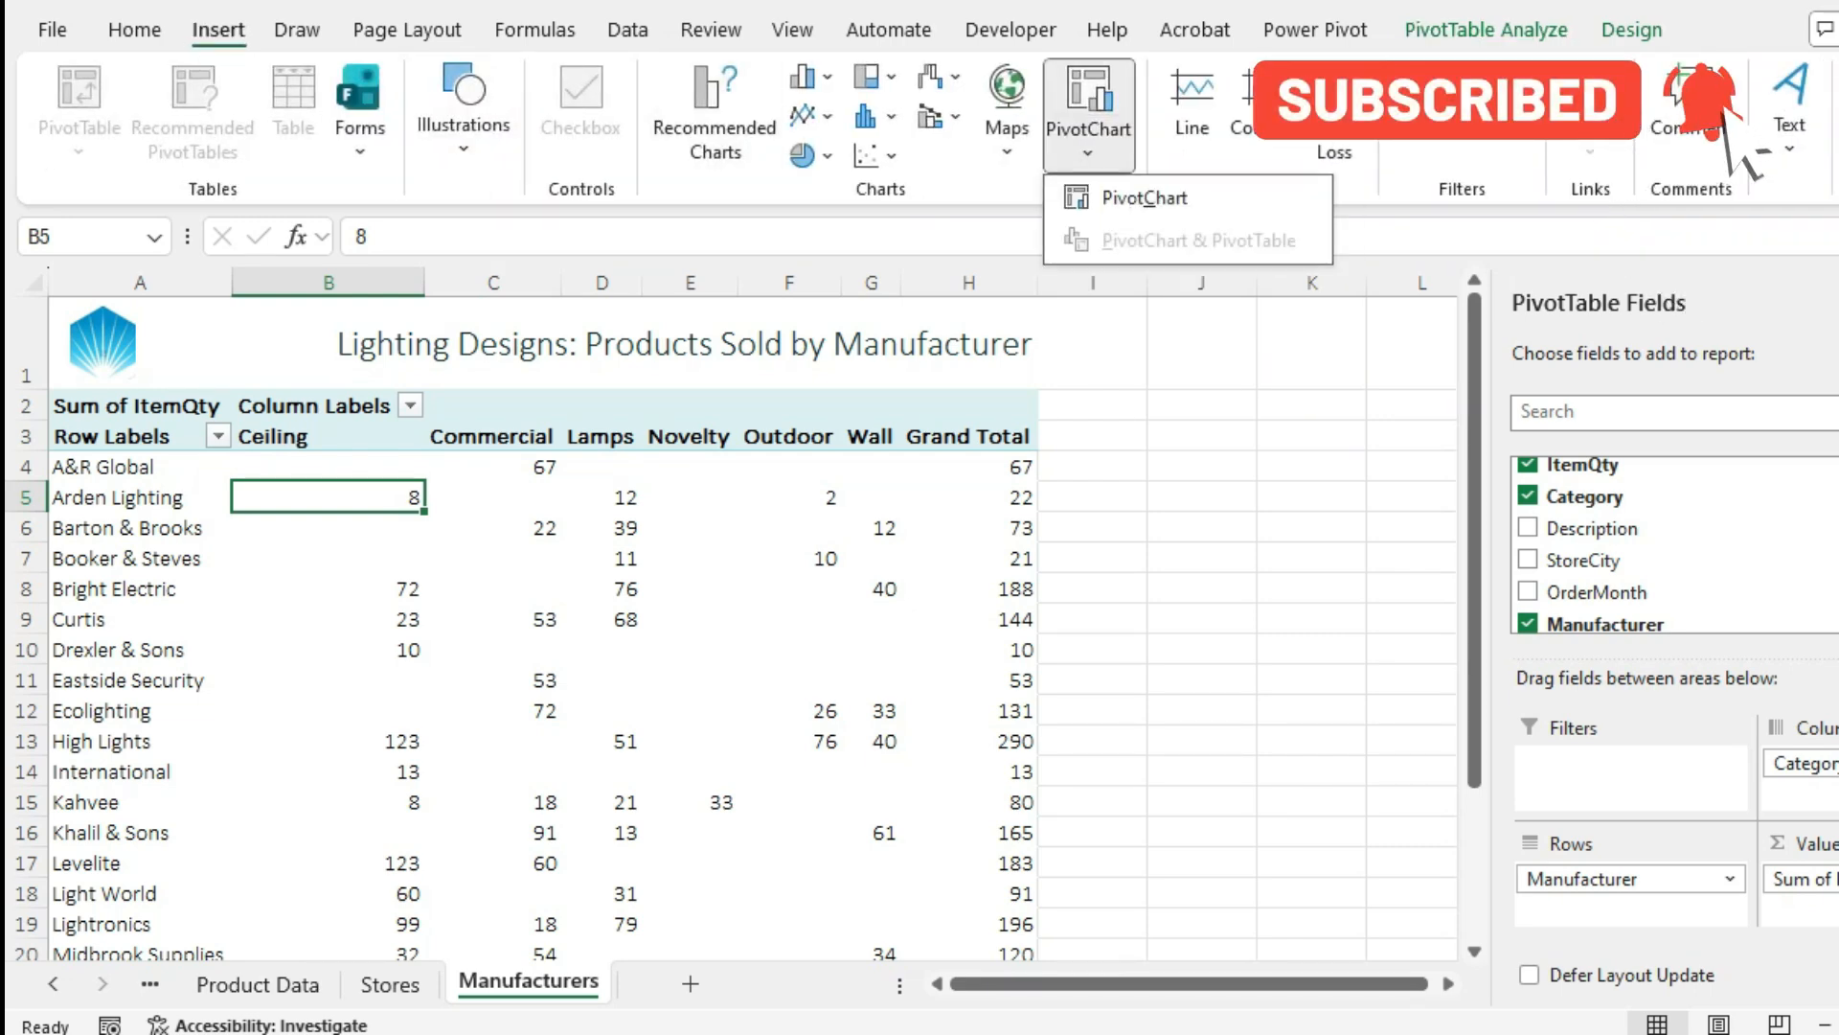
{"action": "left_click", "coordinate": [1116, 193]}
{"action": "left_click", "coordinate": [655, 312]}
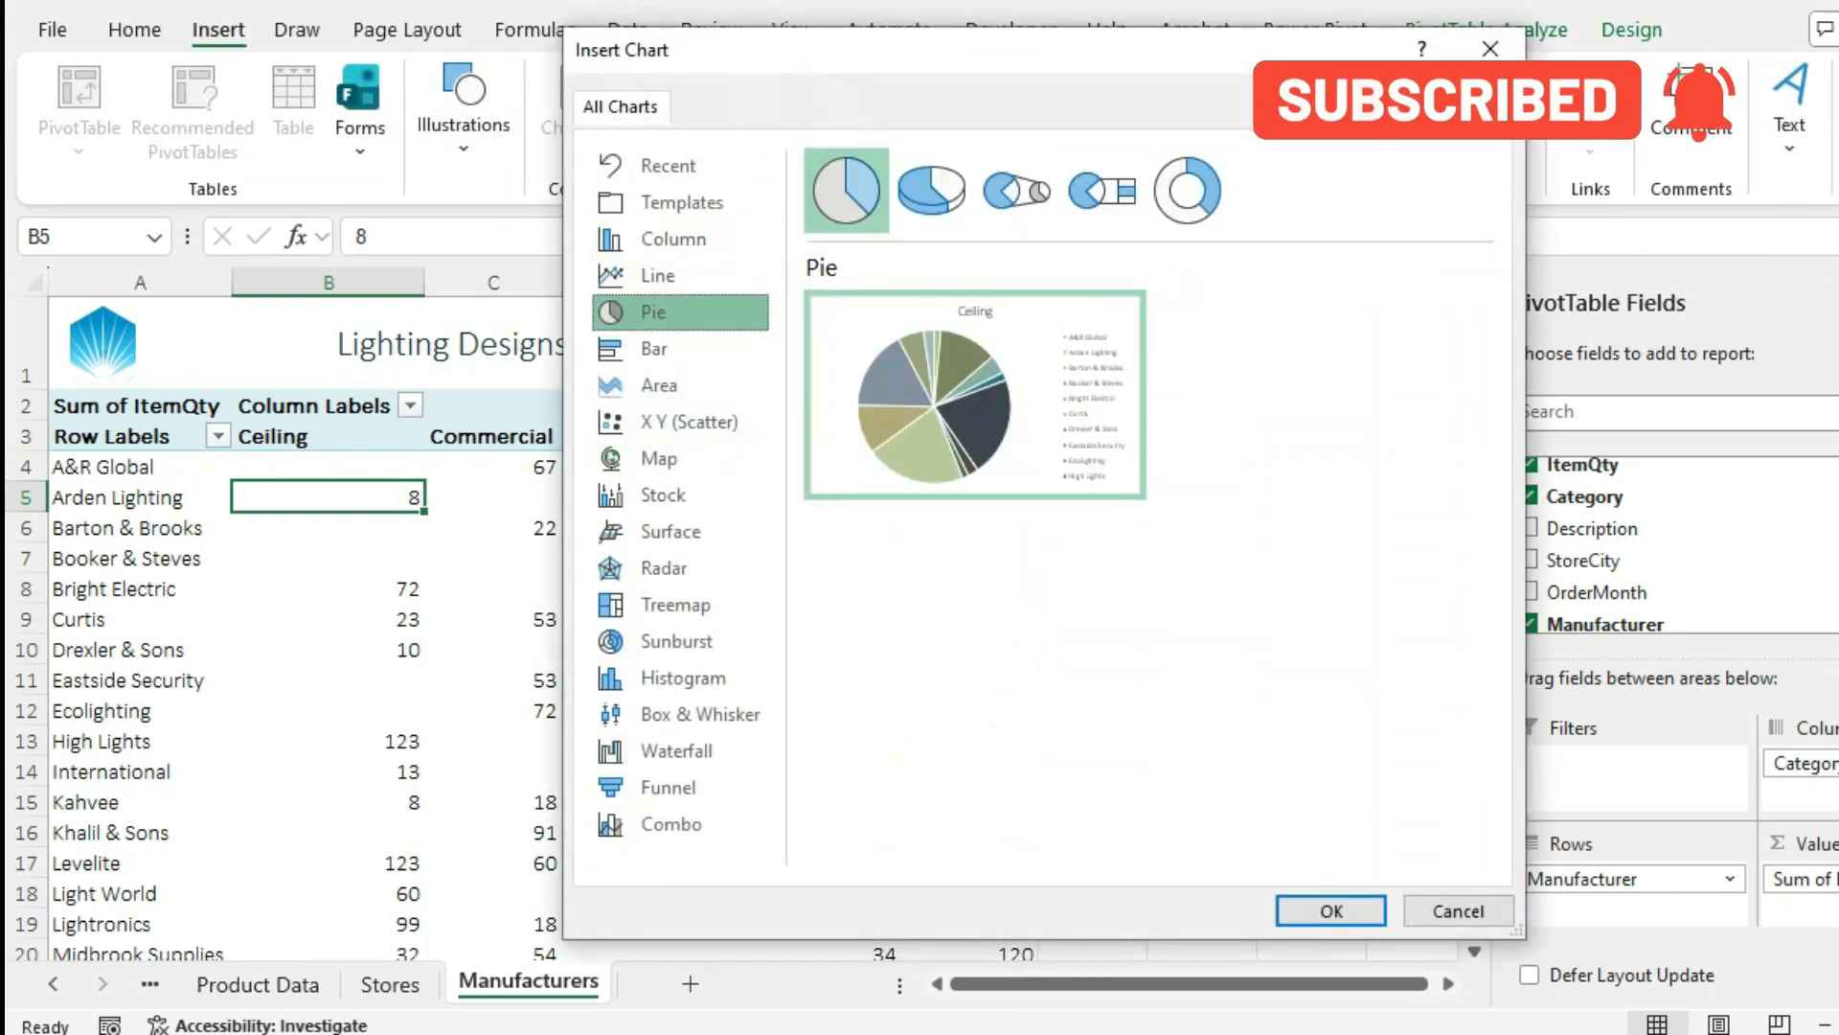
{"action": "left_click", "coordinate": [655, 349]}
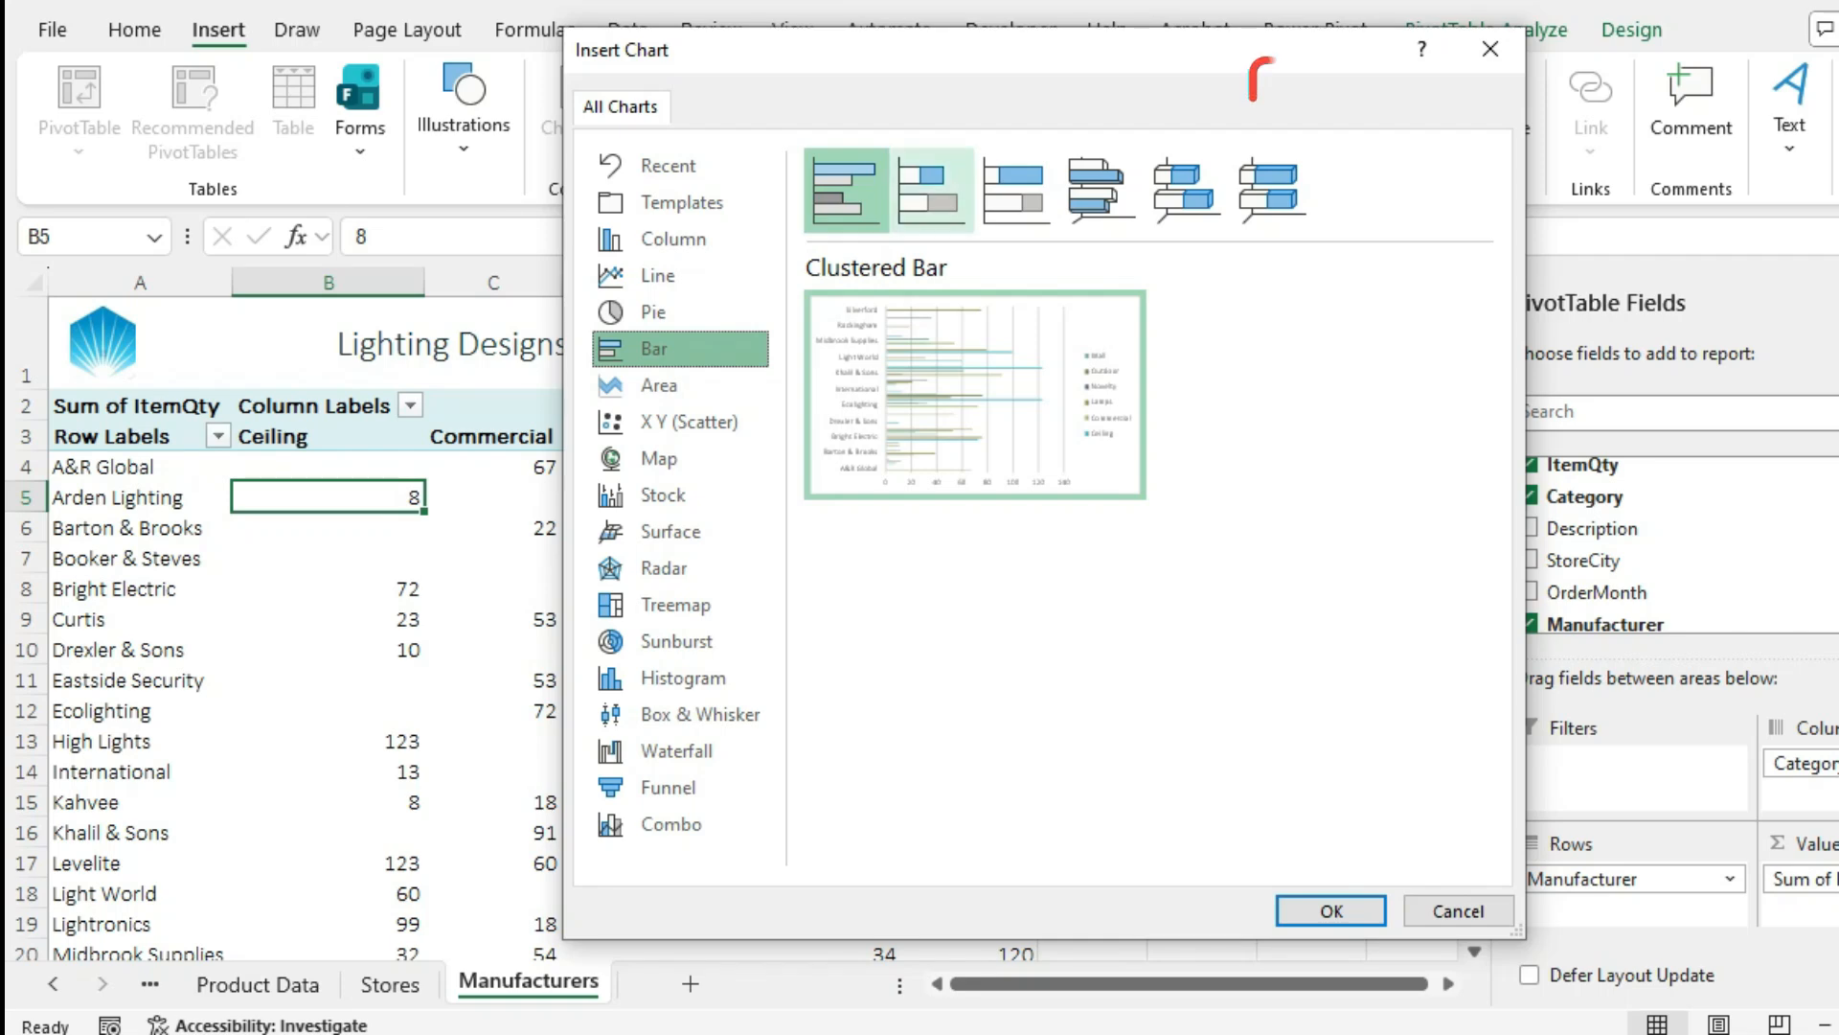
{"action": "left_click", "coordinate": [931, 189]}
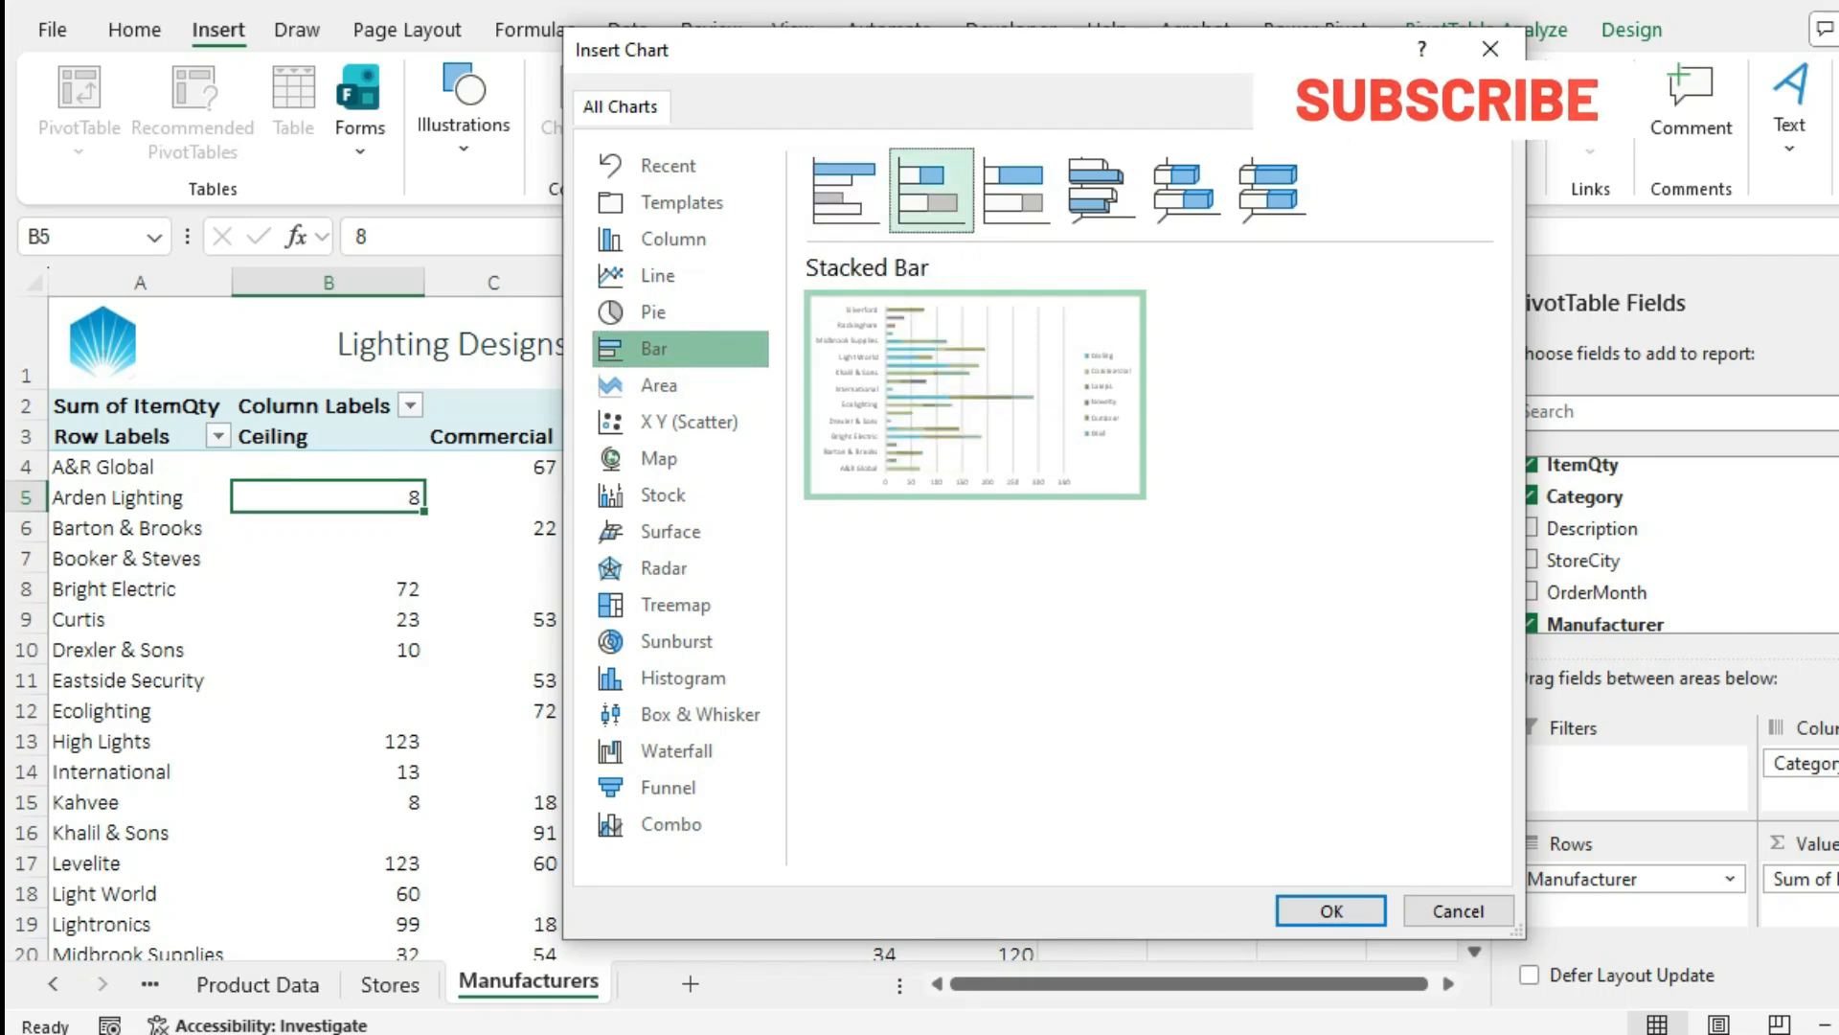
{"action": "key", "text": "Return"}
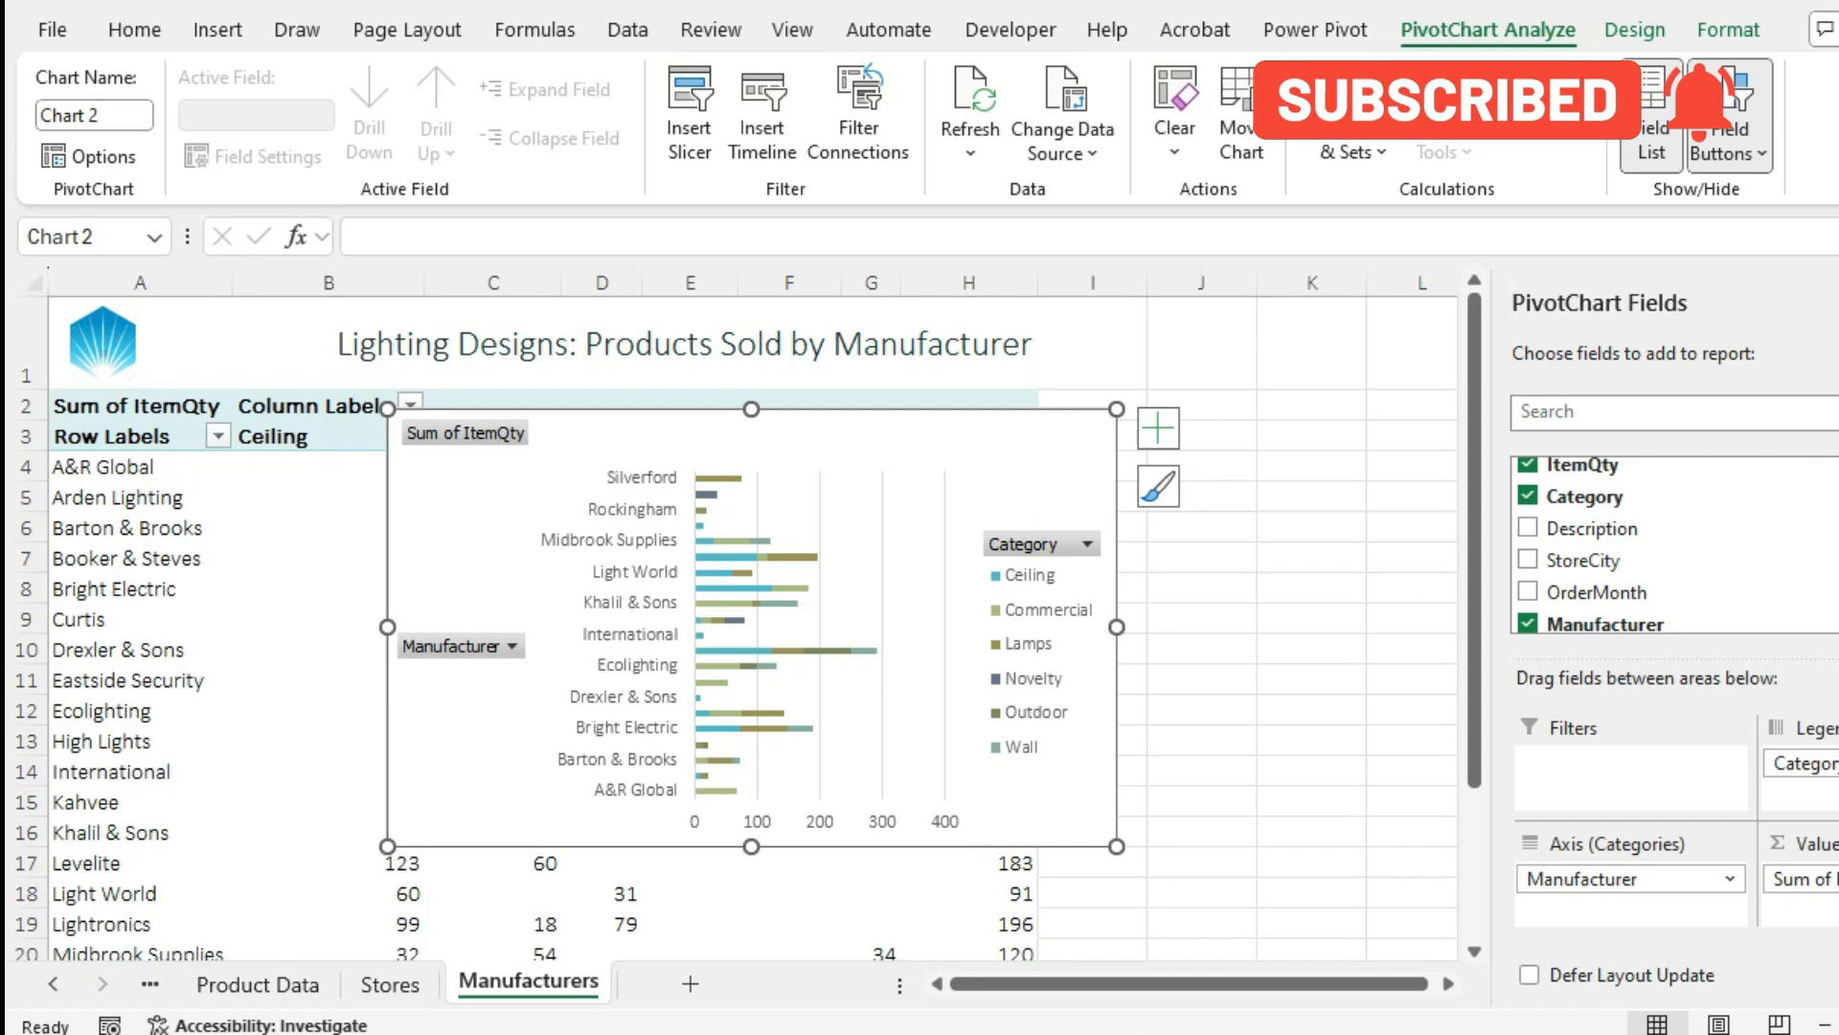
Move and resize the Stacked Bar PivotChart beside the PivotTable so it covers the range I2:O25
{"action": "key", "text": "alt+Tab"}
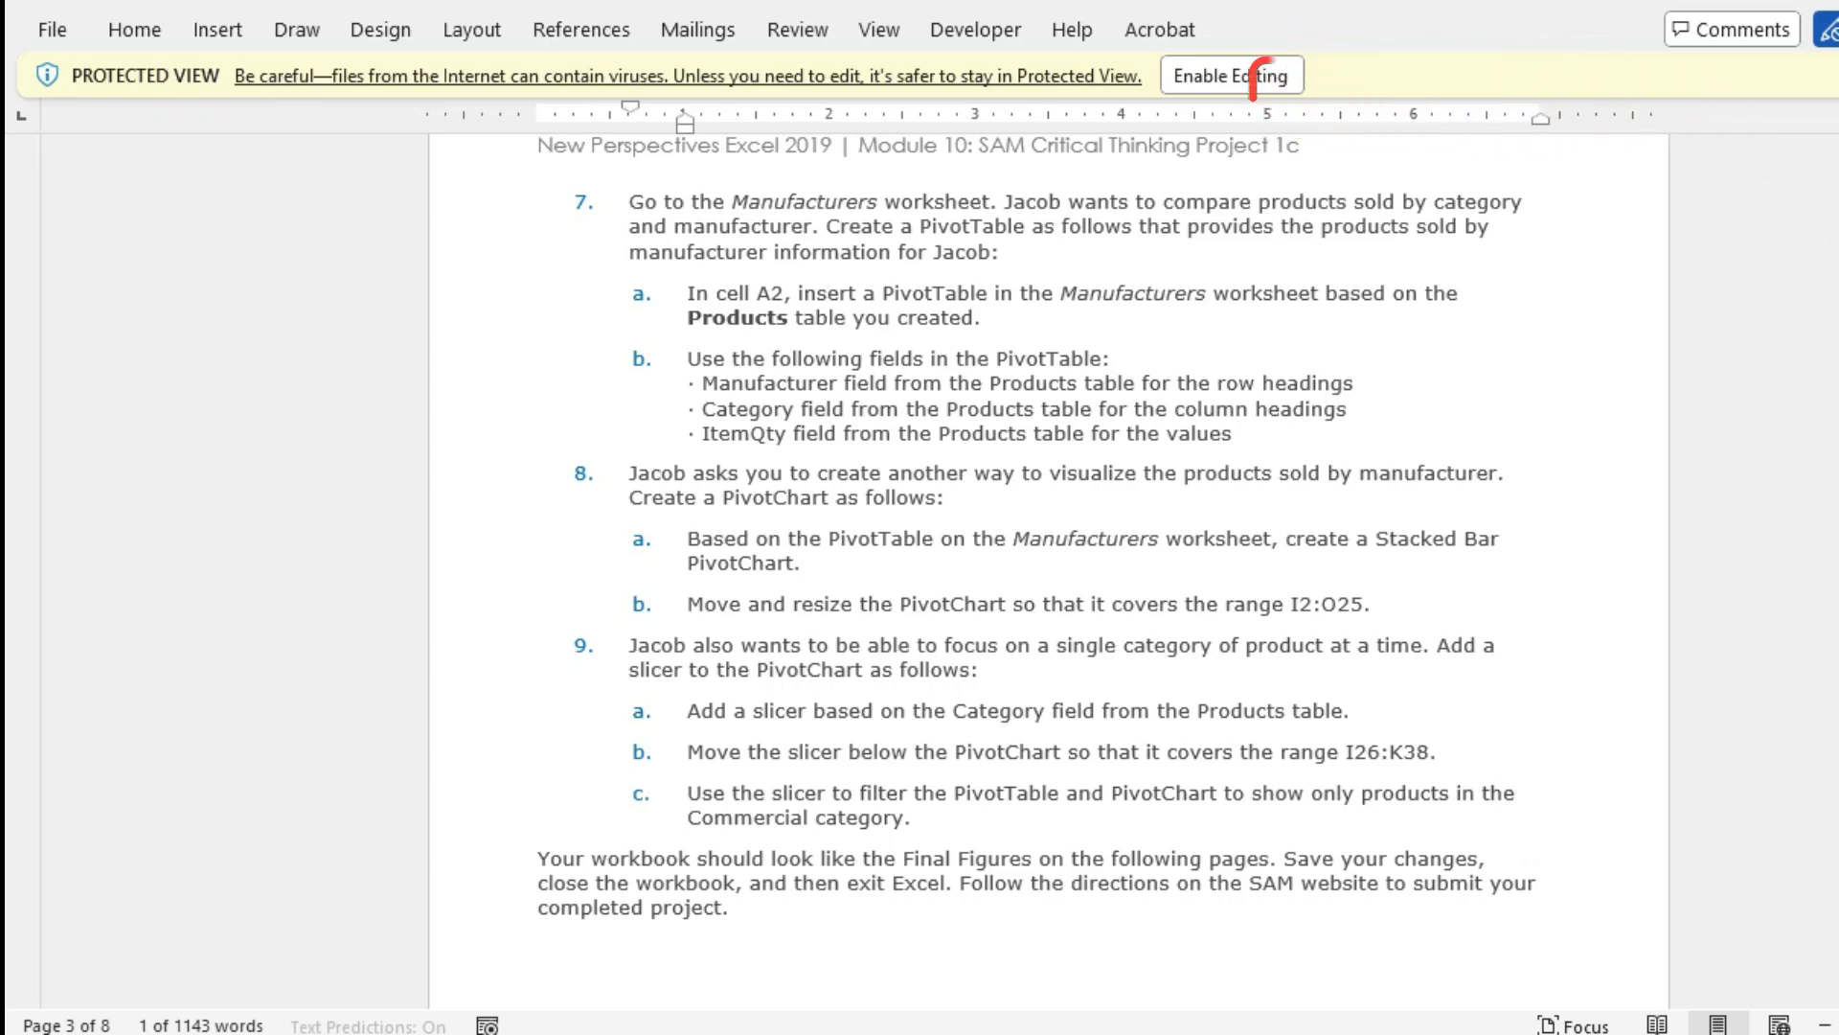
{"action": "key", "text": "alt+Tab"}
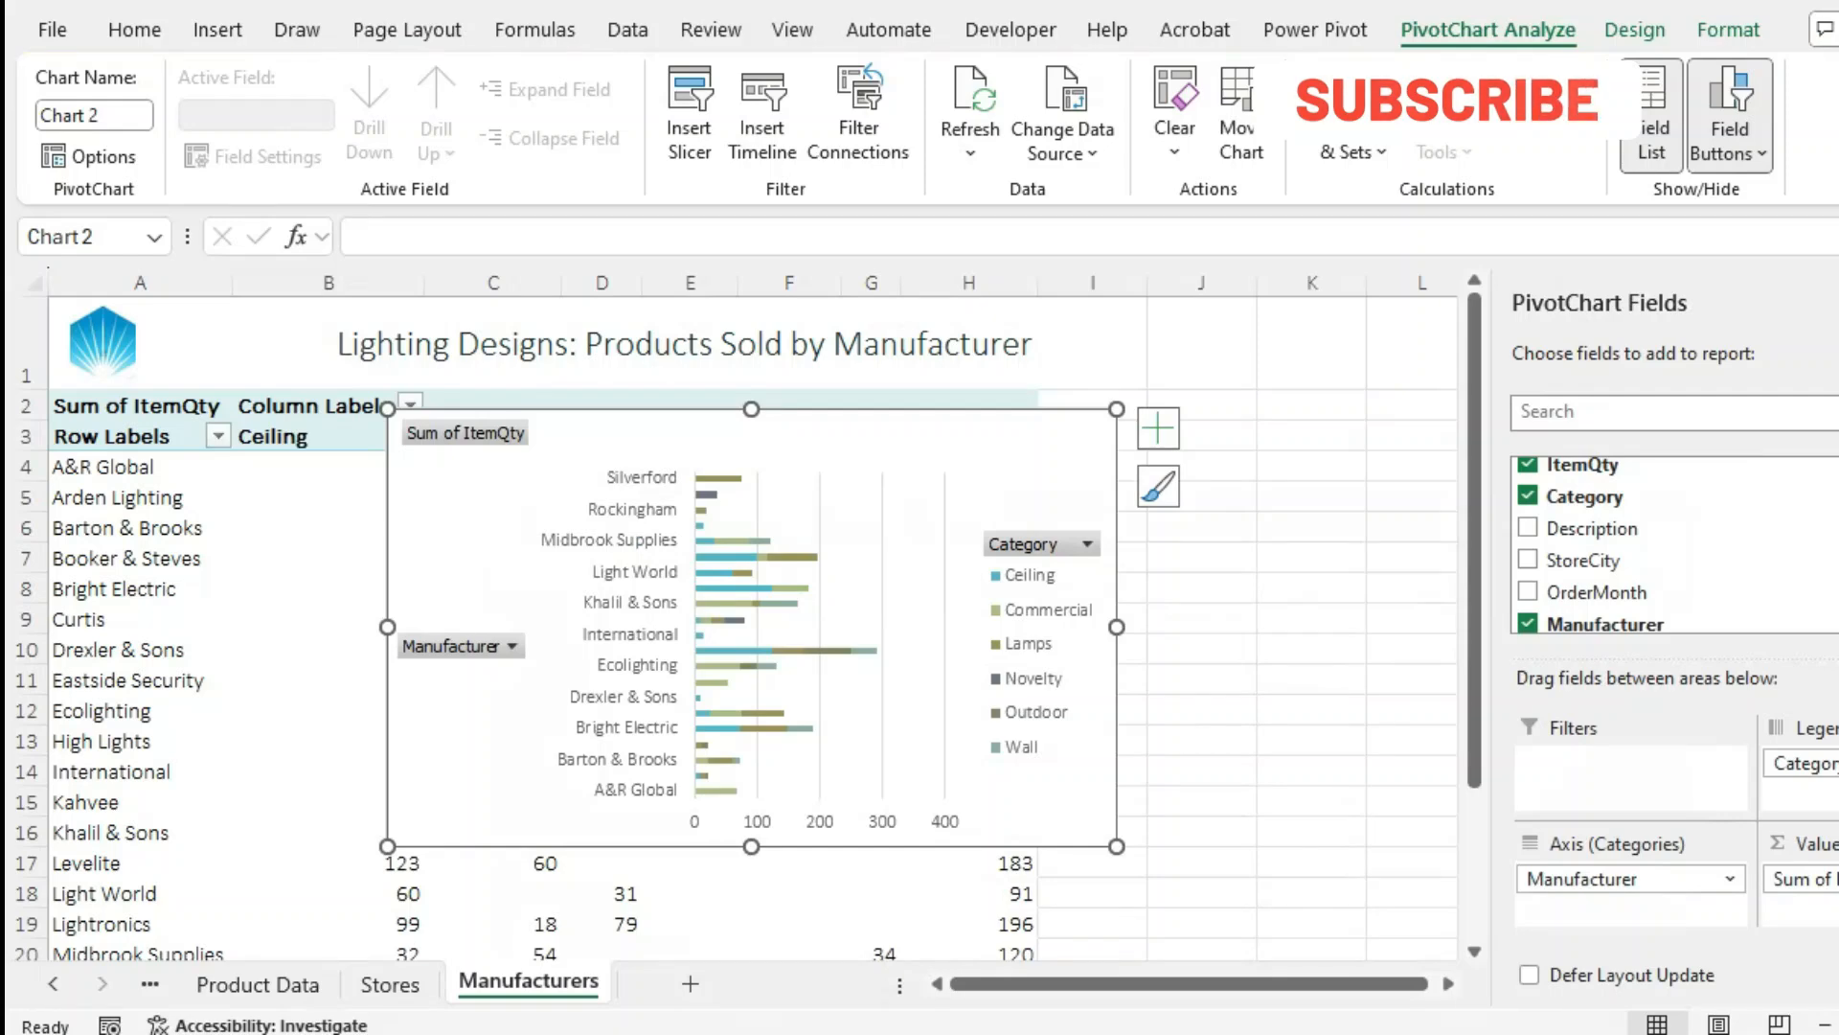
{"action": "mouse_move", "coordinate": [632, 436]}
{"action": "left_mouse_down"}
{"action": "mouse_move", "coordinate": [1314, 428]}
{"action": "mouse_move", "coordinate": [1298, 428]}
{"action": "left_mouse_up"}
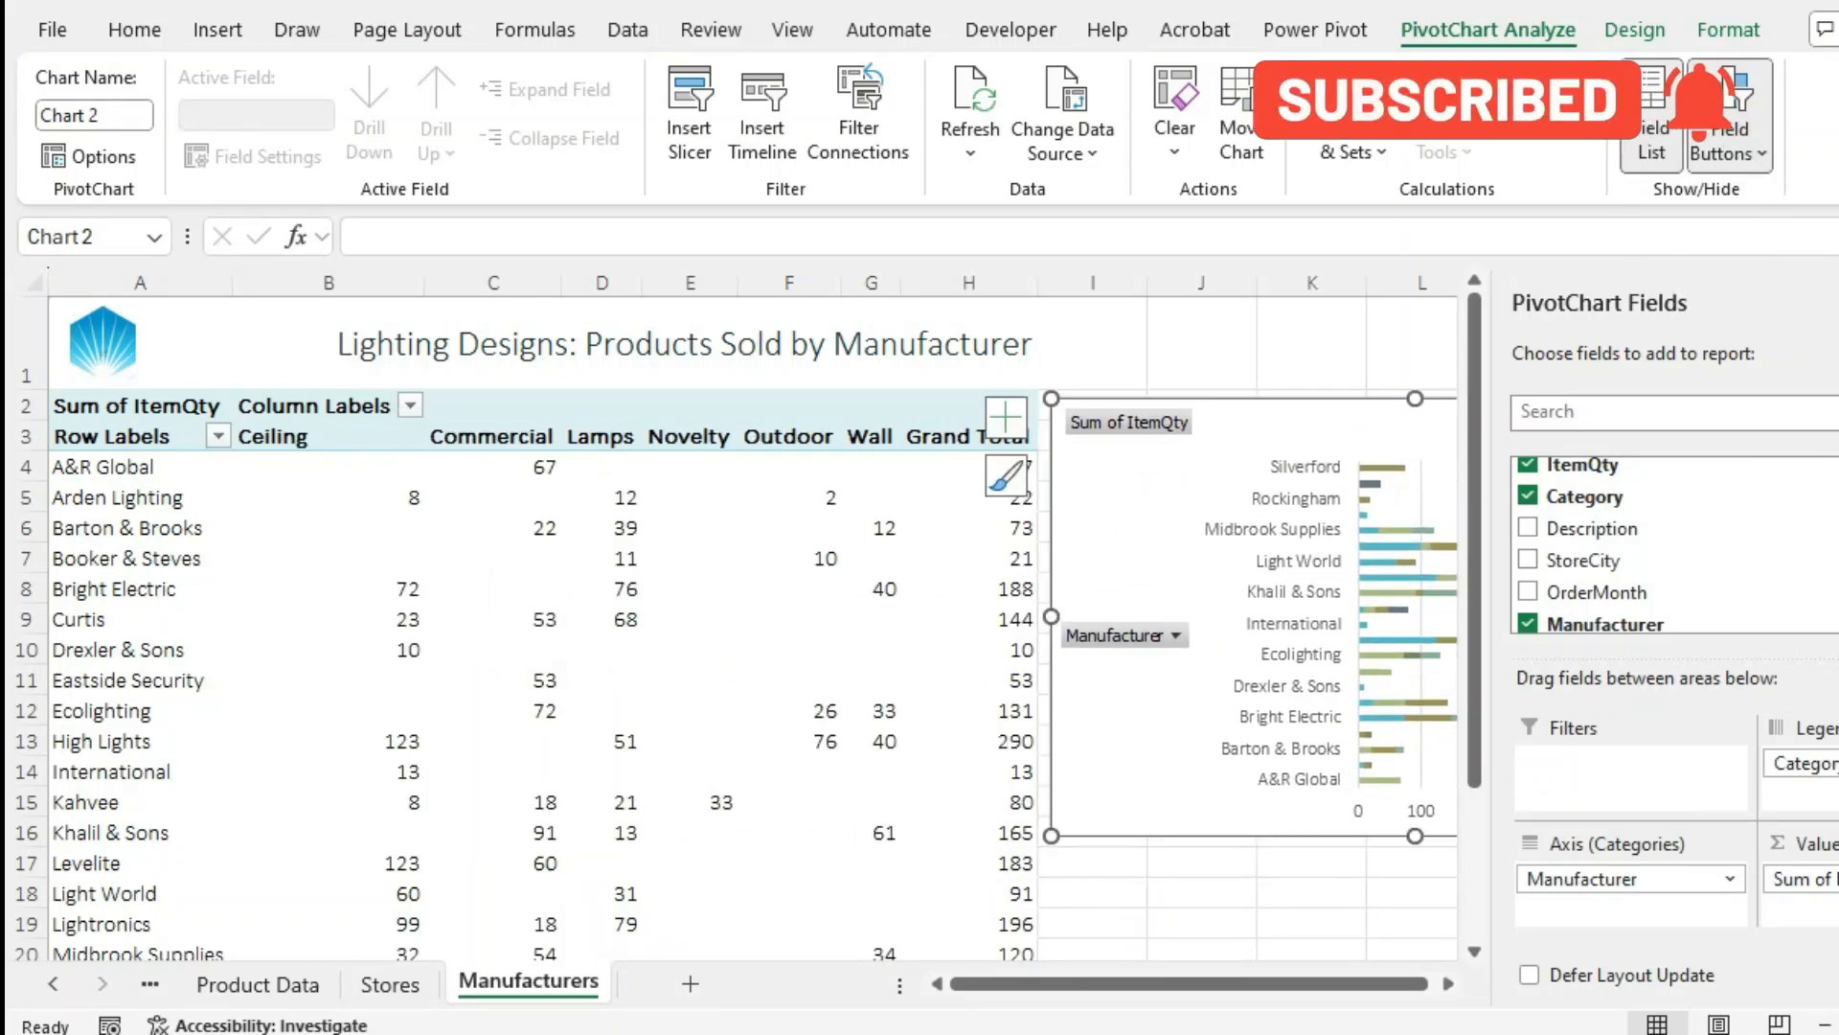
{"action": "left_click", "coordinate": [1836, 302]}
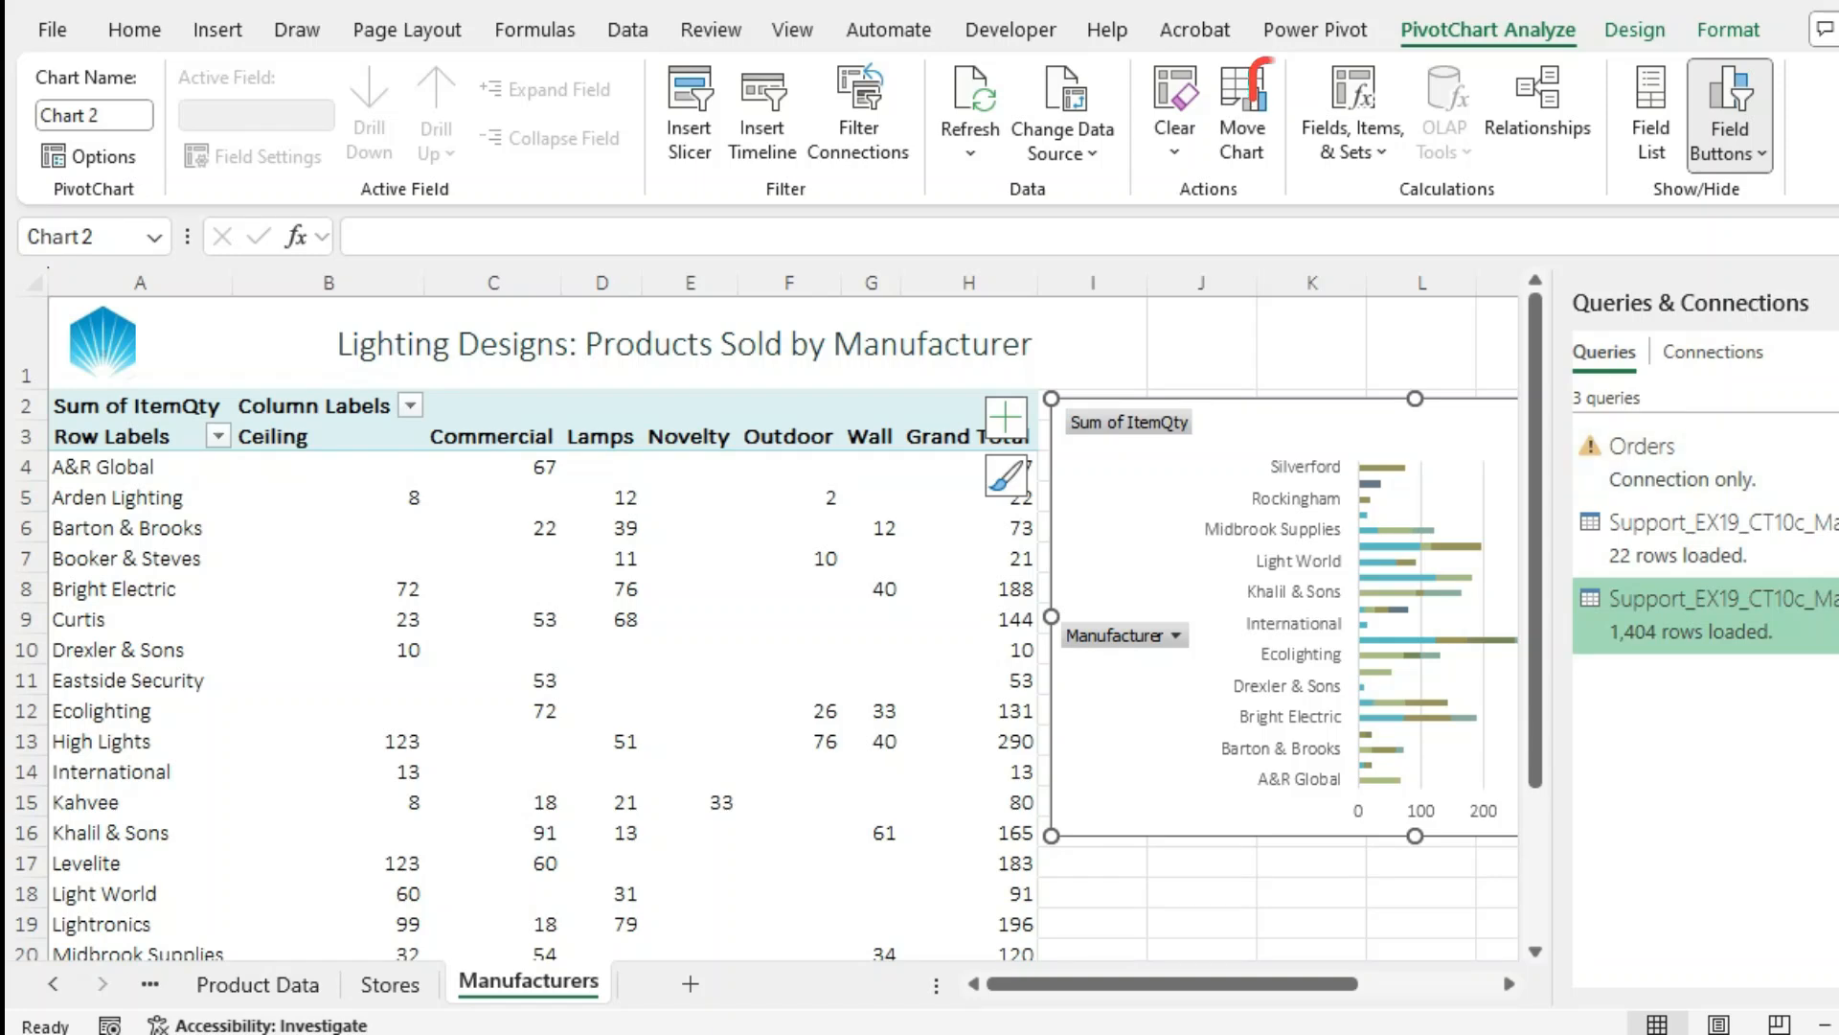
{"action": "left_click", "coordinate": [1509, 983]}
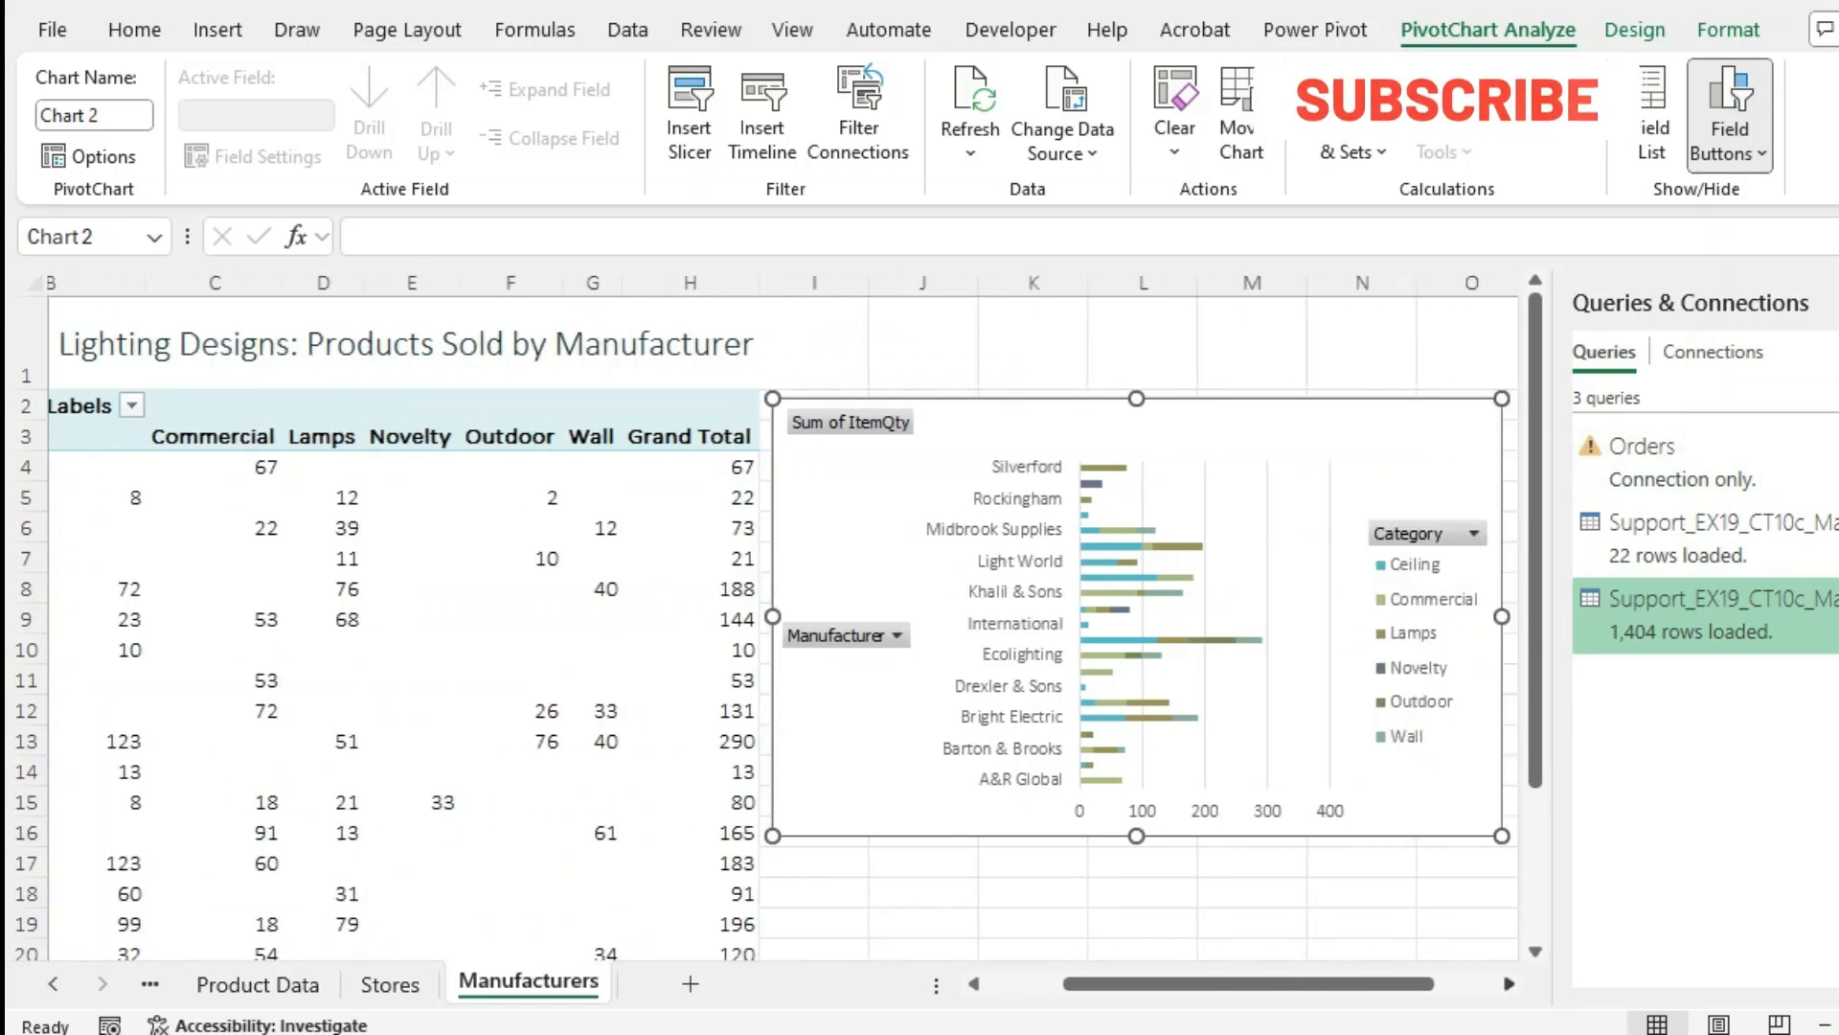
{"action": "left_click", "coordinate": [1510, 984]}
{"action": "left_click", "coordinate": [1510, 984]}
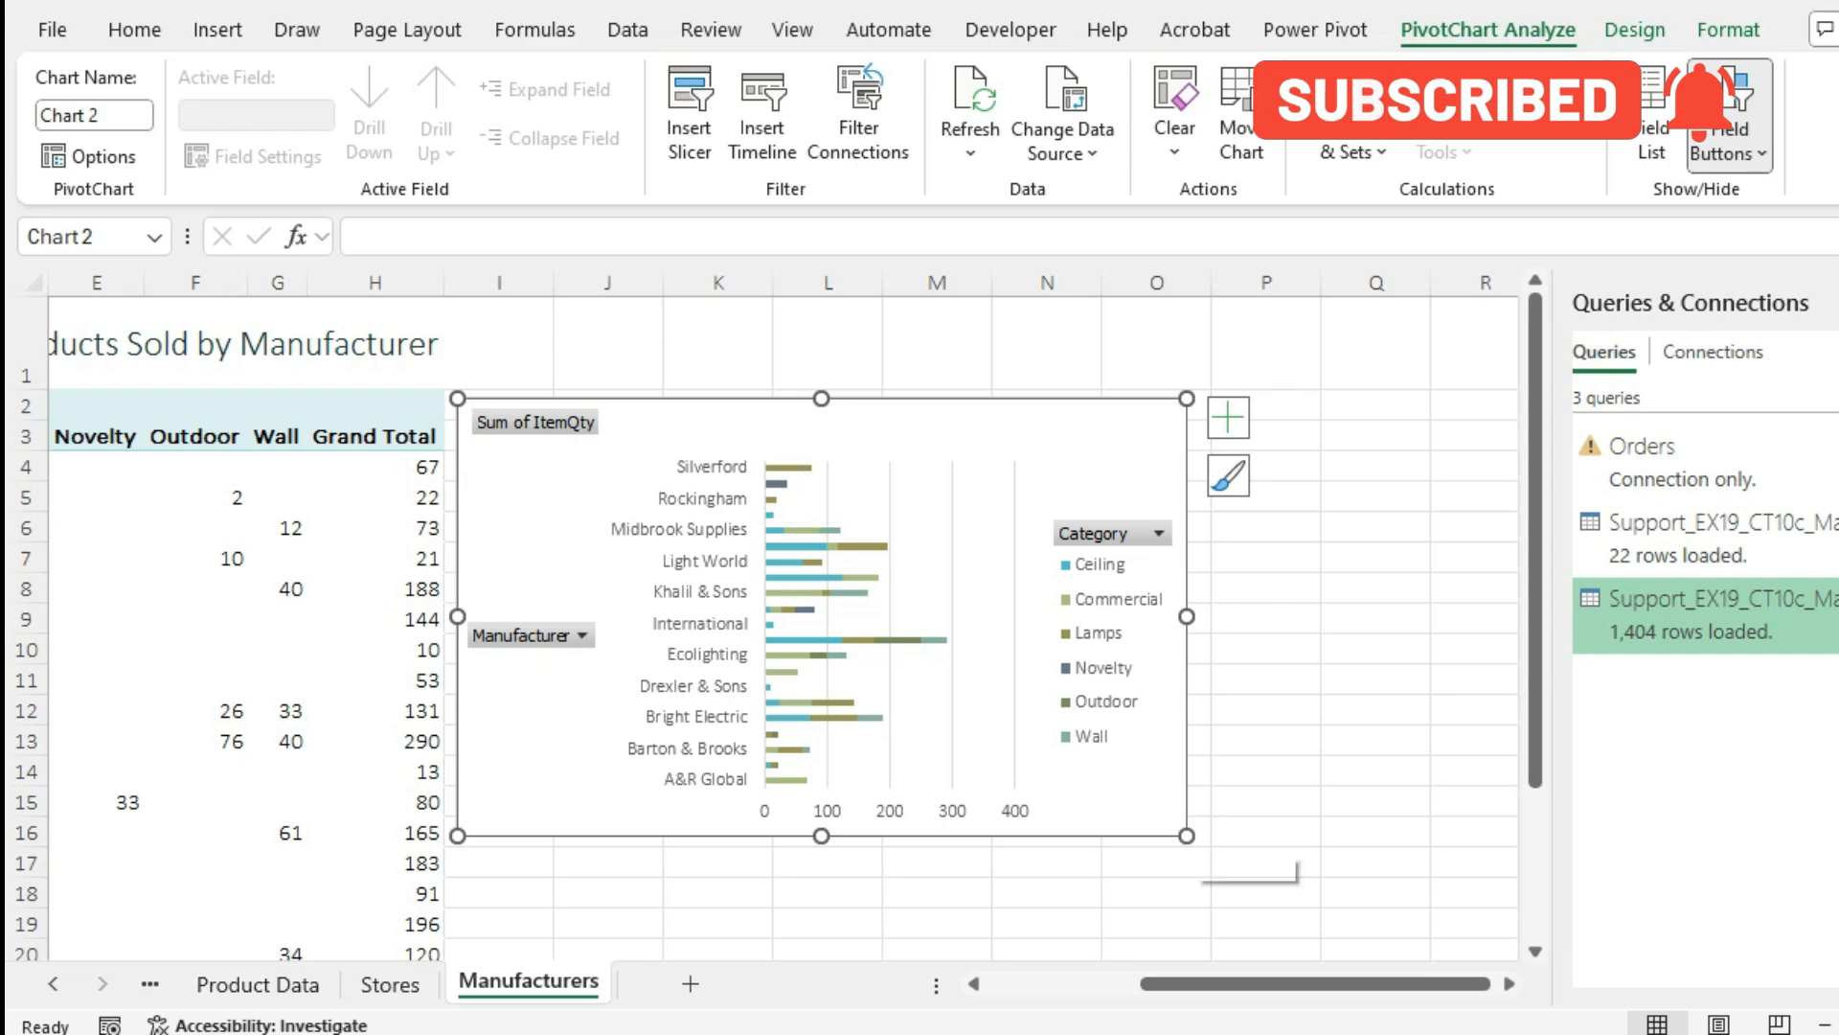
{"action": "scroll", "coordinate": [786, 623], "scroll_direction": "down", "scroll_amount": 2}
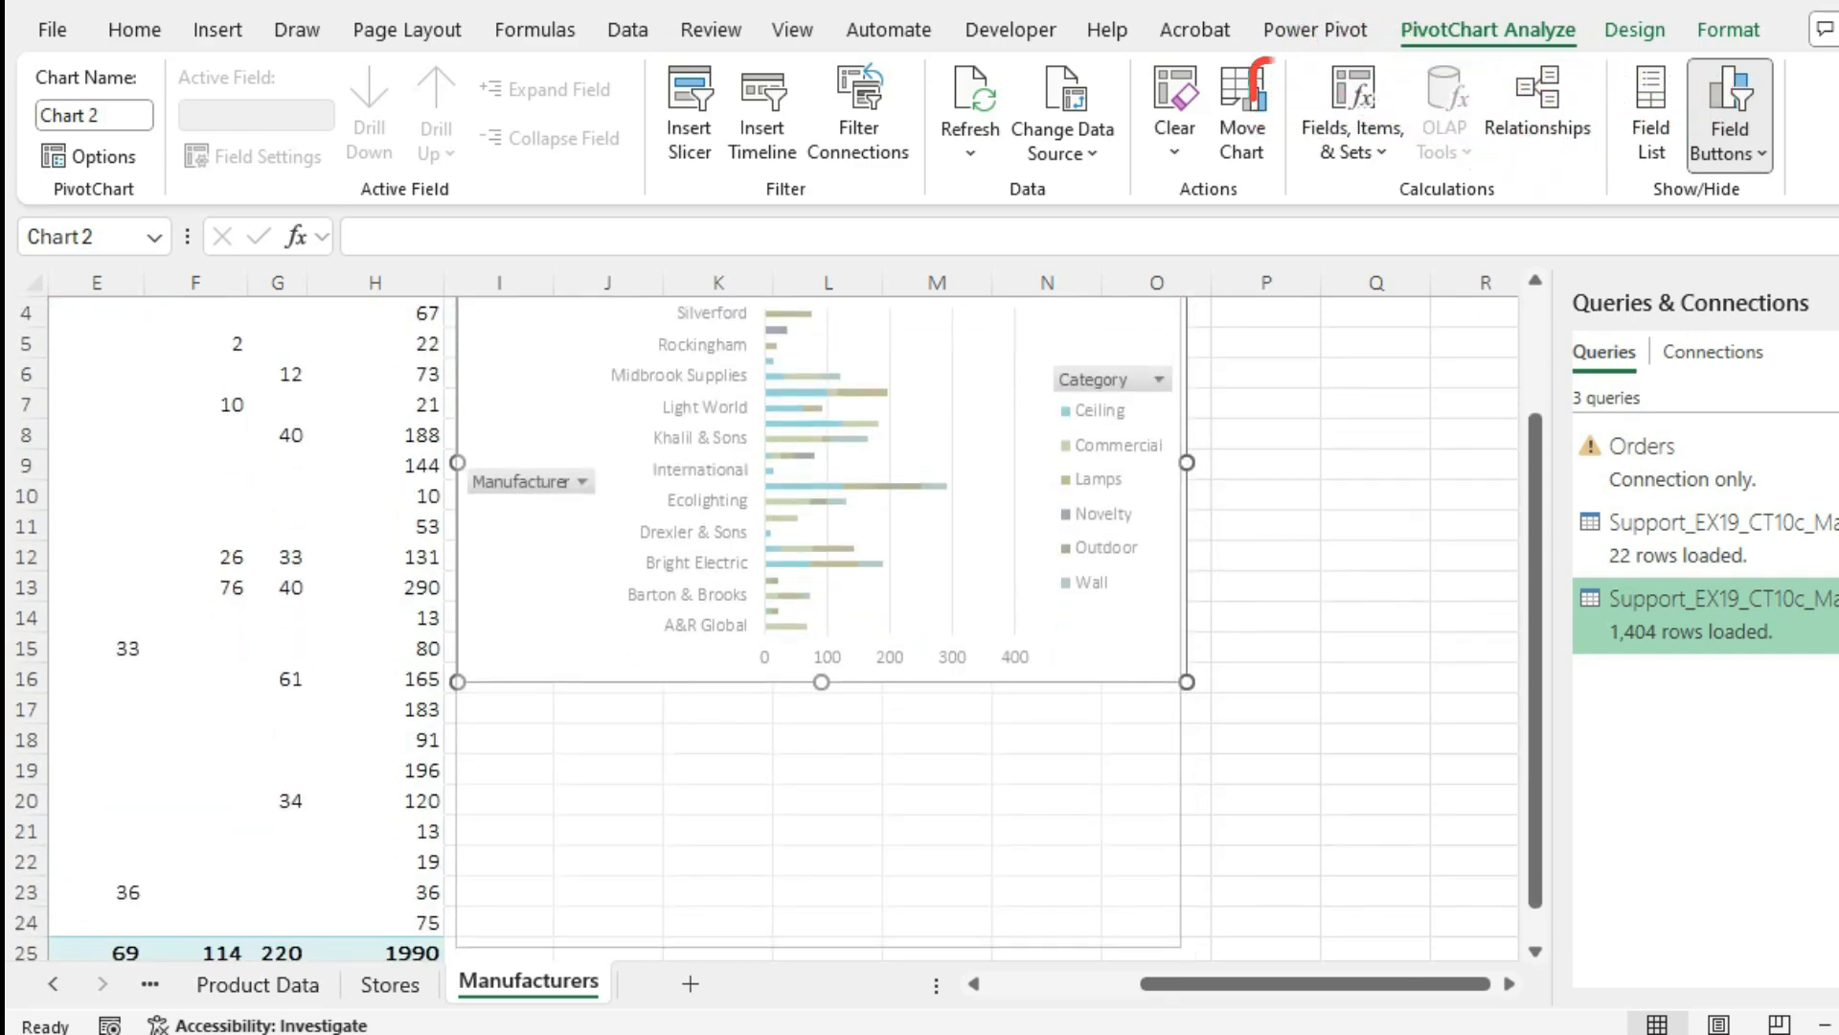
{"action": "scroll", "coordinate": [785, 623], "scroll_direction": "down", "scroll_amount": 3}
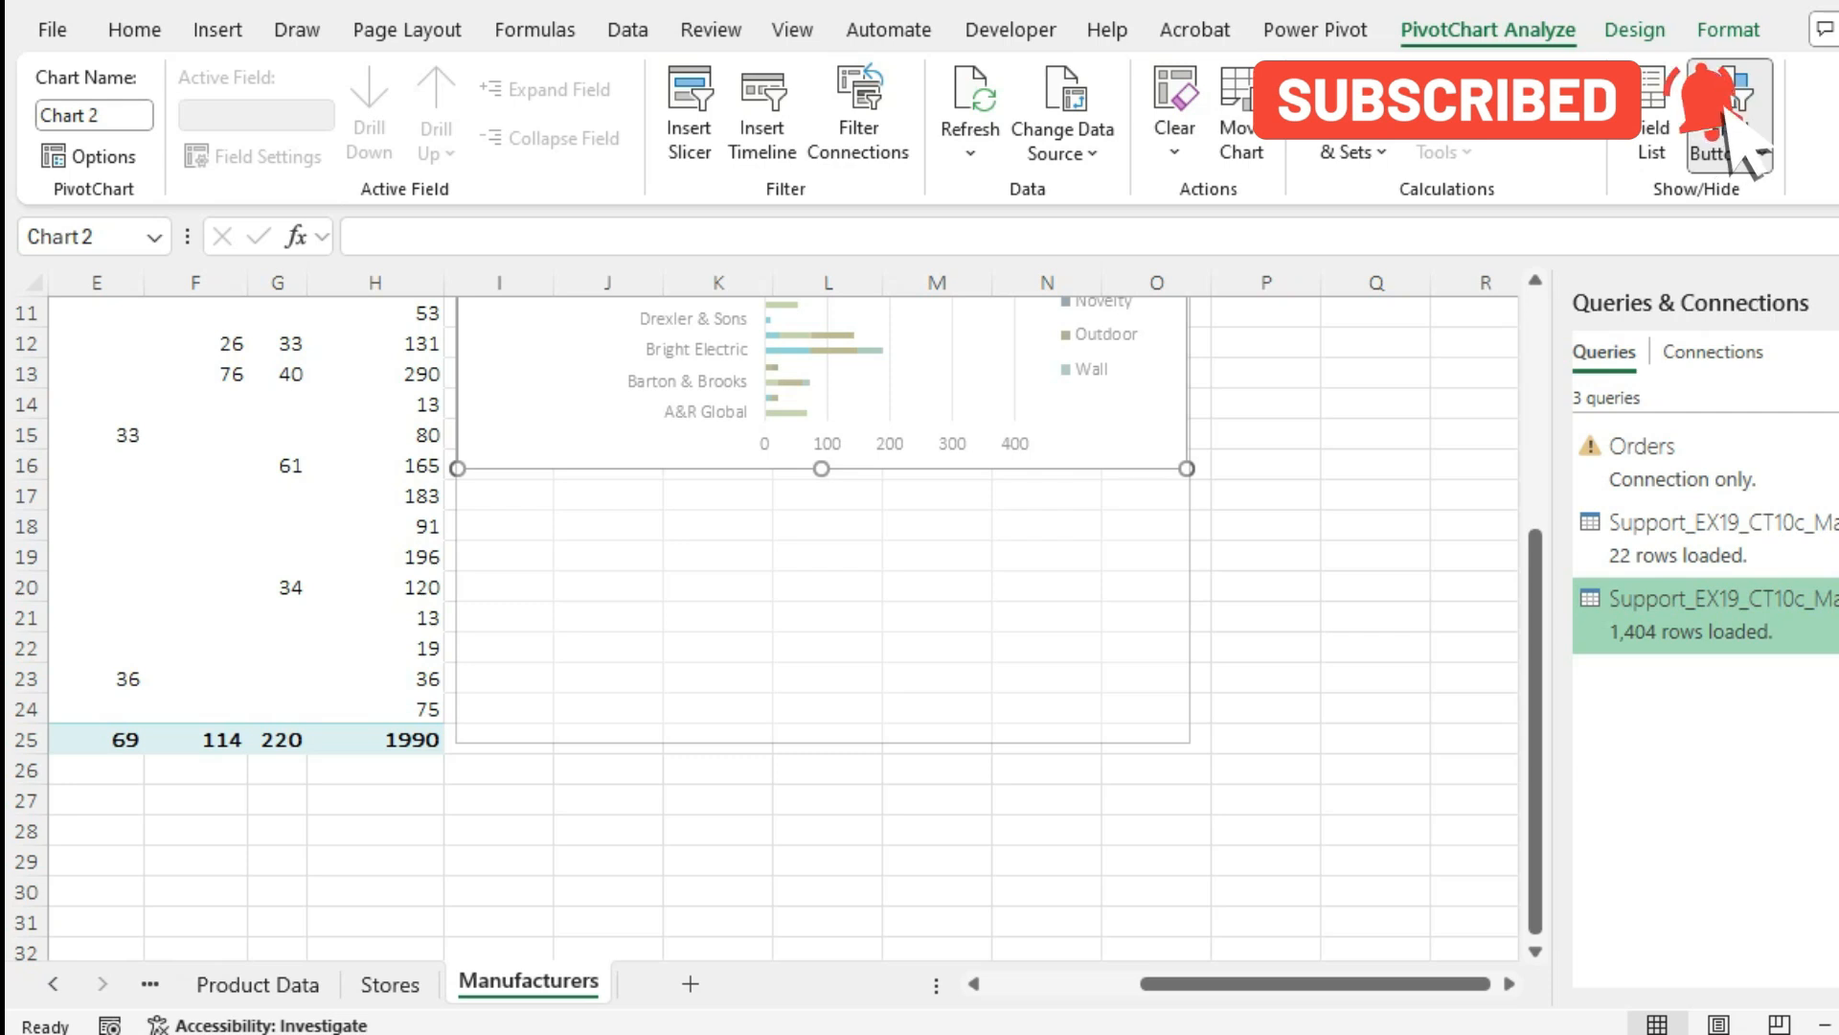
{"action": "left_click_drag", "start_coordinate": [1187, 469], "coordinate": [1189, 742]}
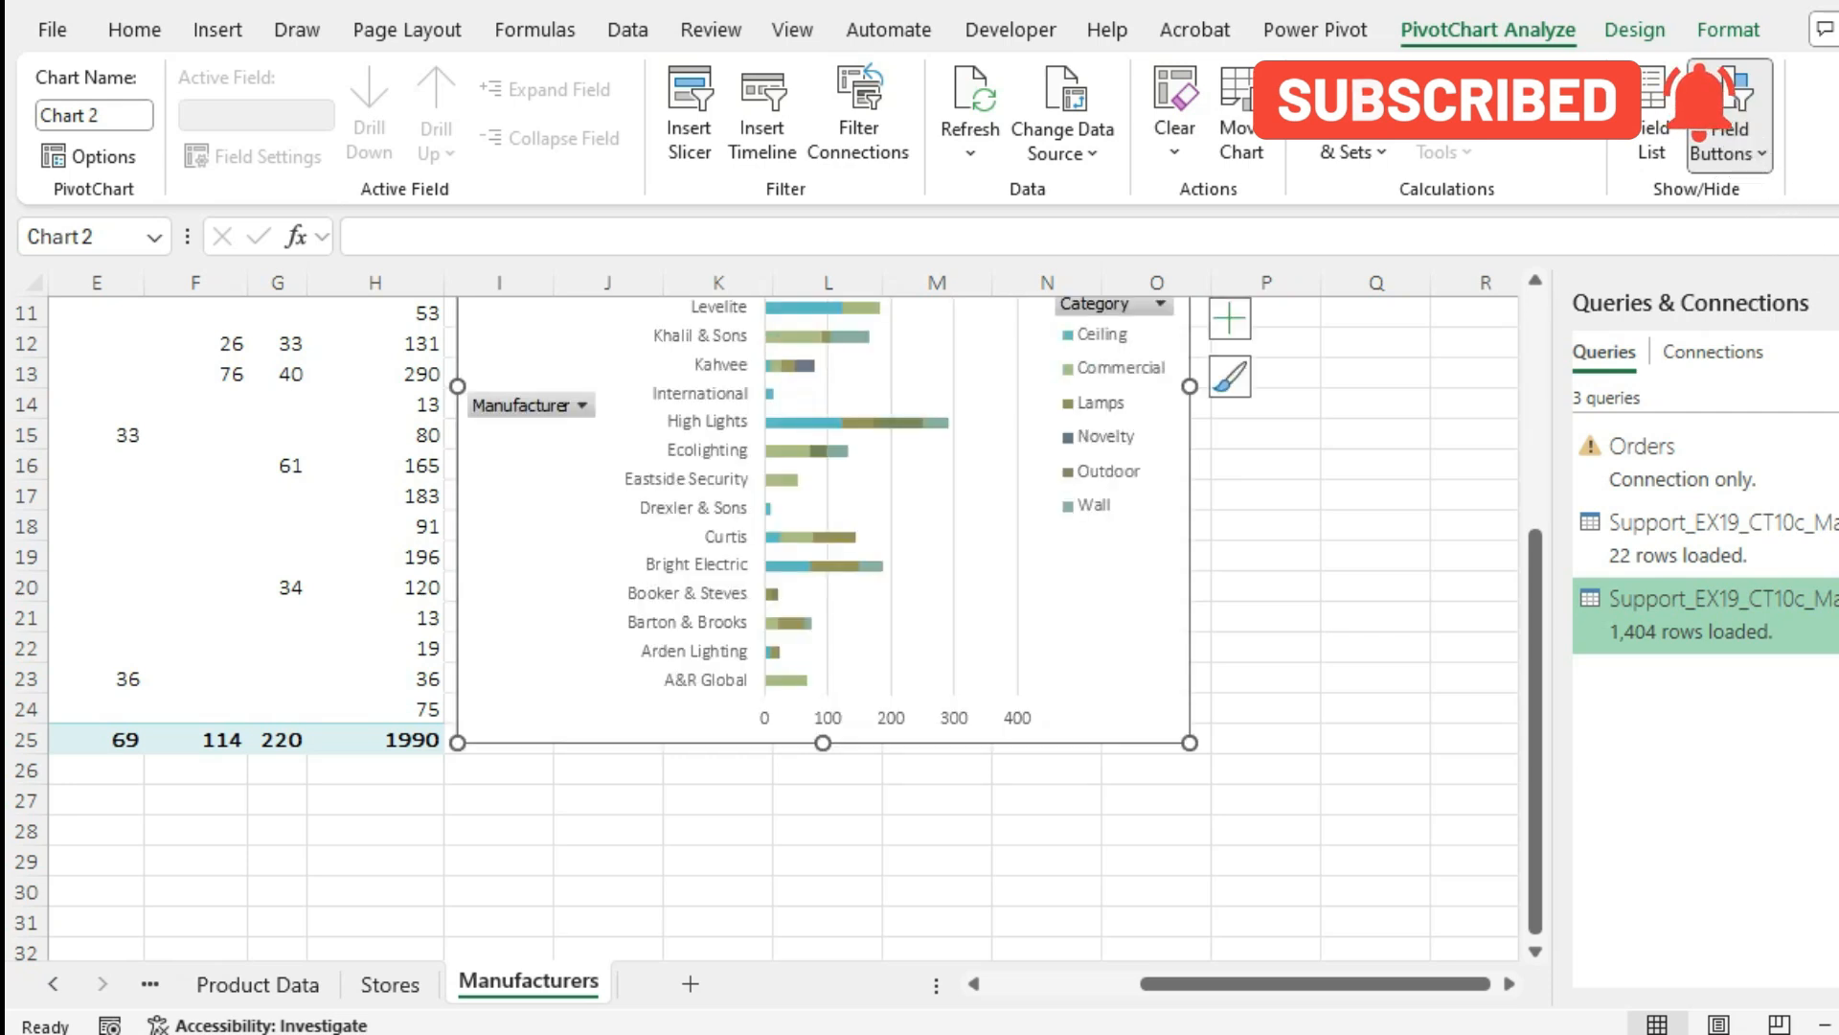
Add a slicer to the Manufacturers PivotChart based on the Category field of the Products table
{"action": "scroll", "coordinate": [785, 622], "scroll_direction": "up", "scroll_amount": 4}
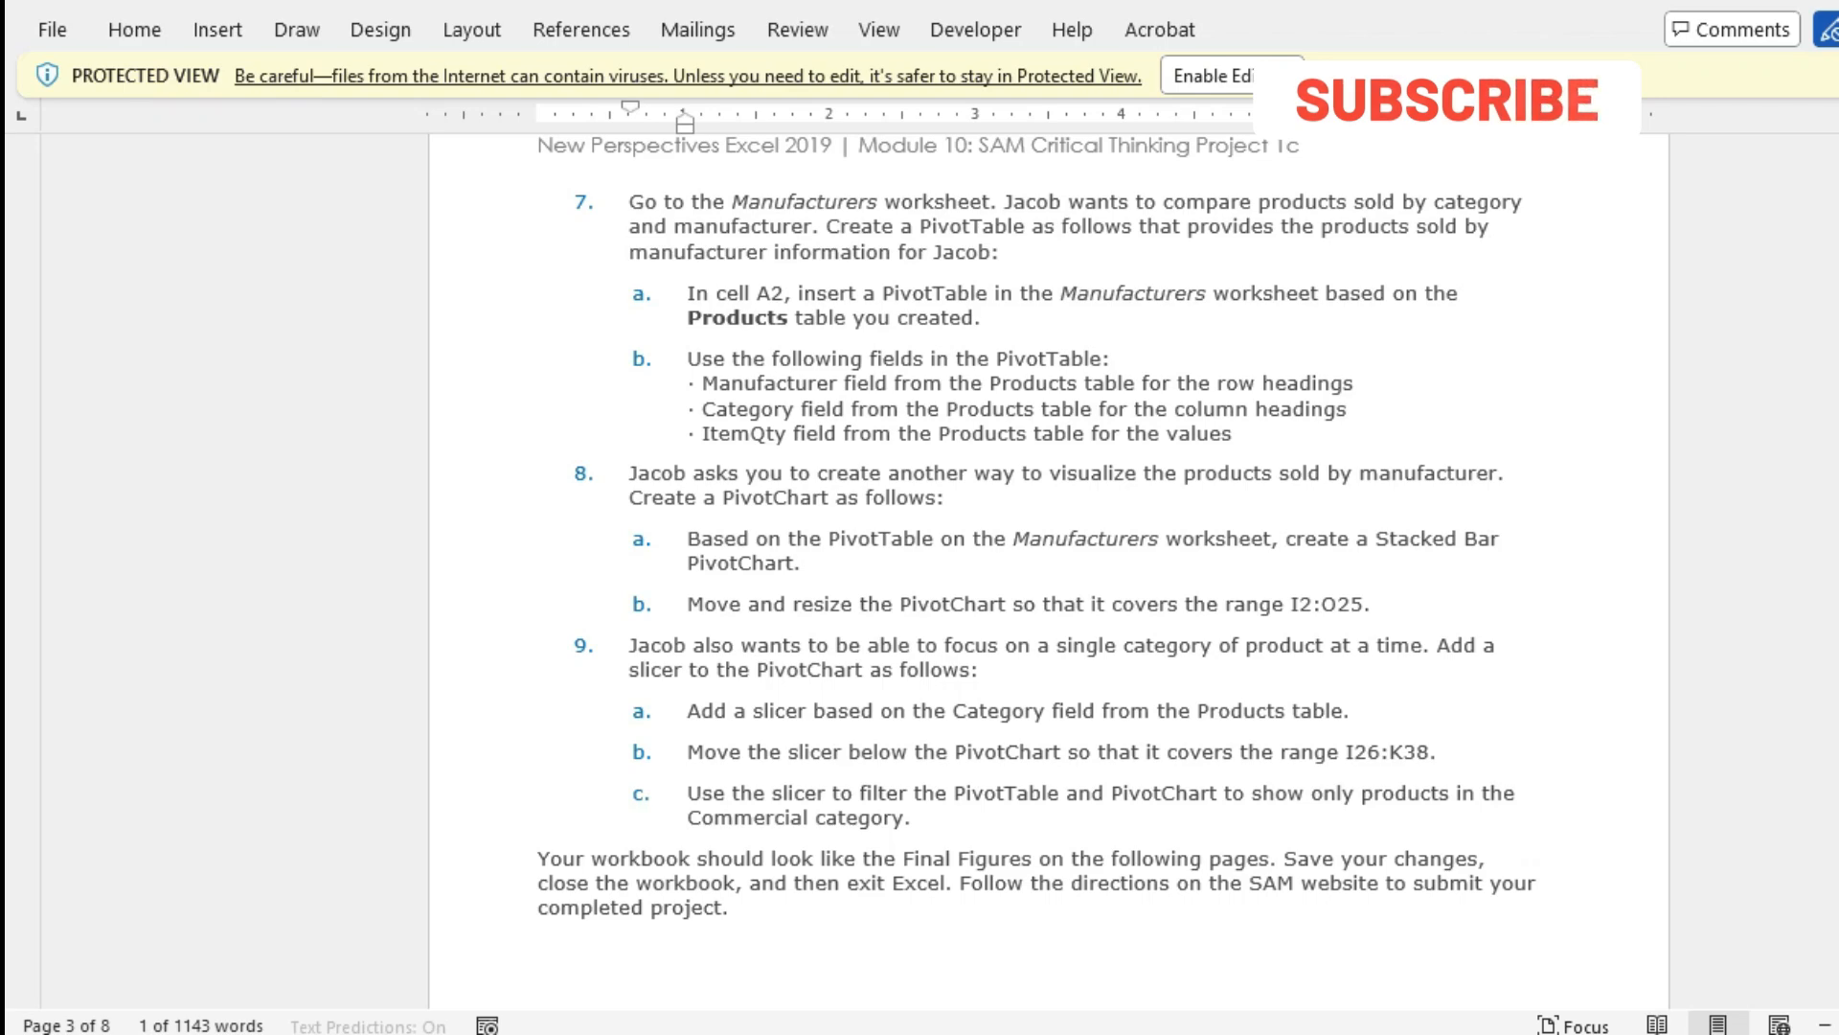
{"action": "mouse_move", "coordinate": [912, 1033]}
{"action": "left_click", "coordinate": [745, 944]}
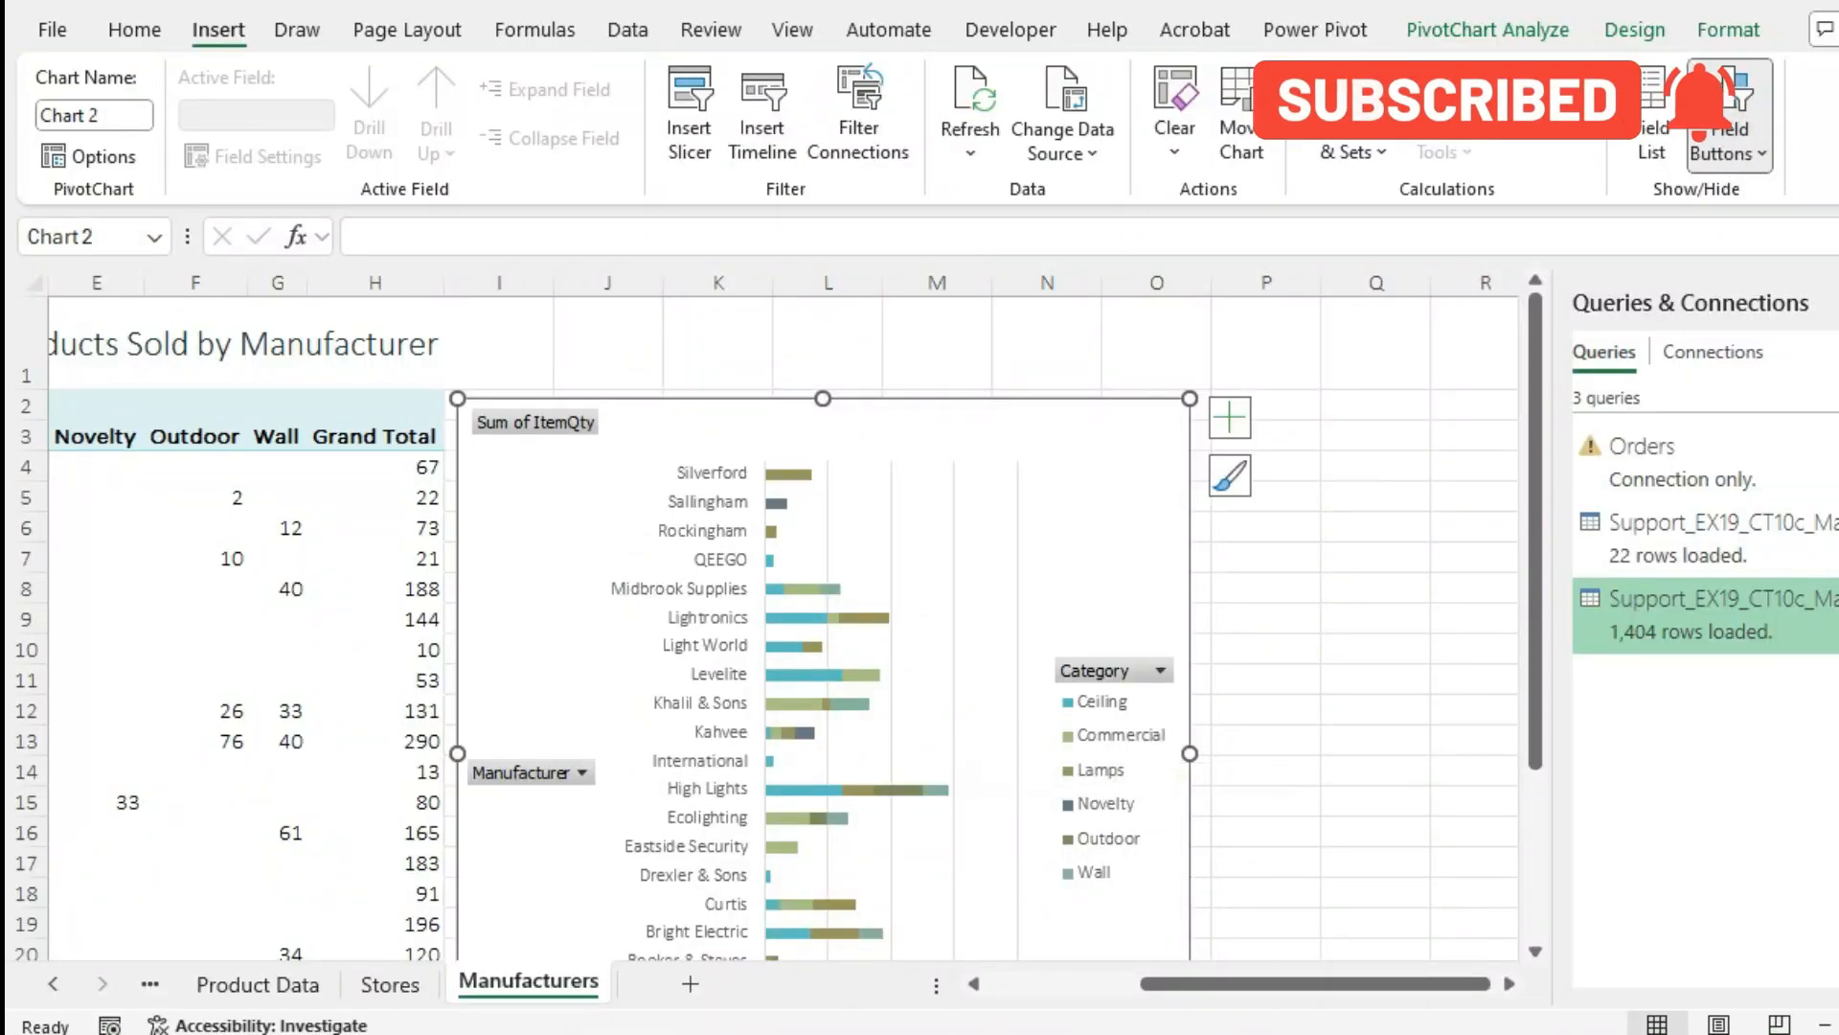
{"action": "left_click", "coordinate": [1421, 111]}
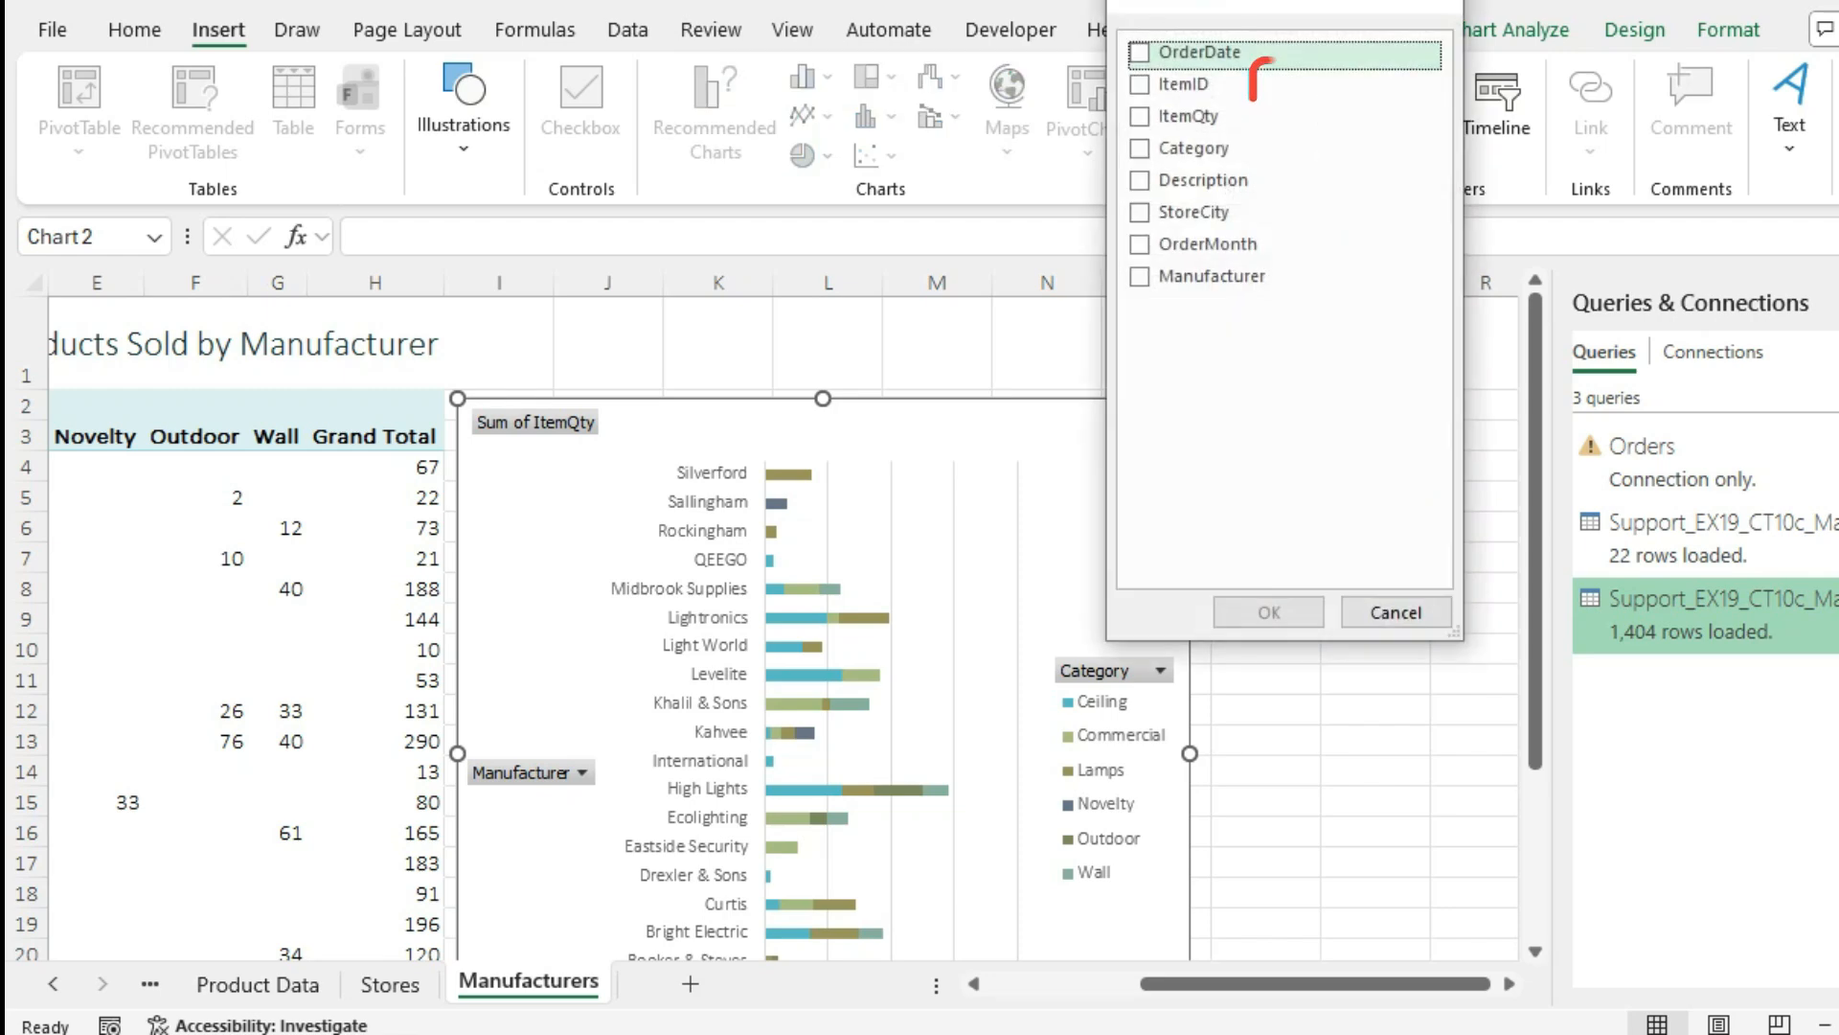
{"action": "left_click", "coordinate": [1140, 149]}
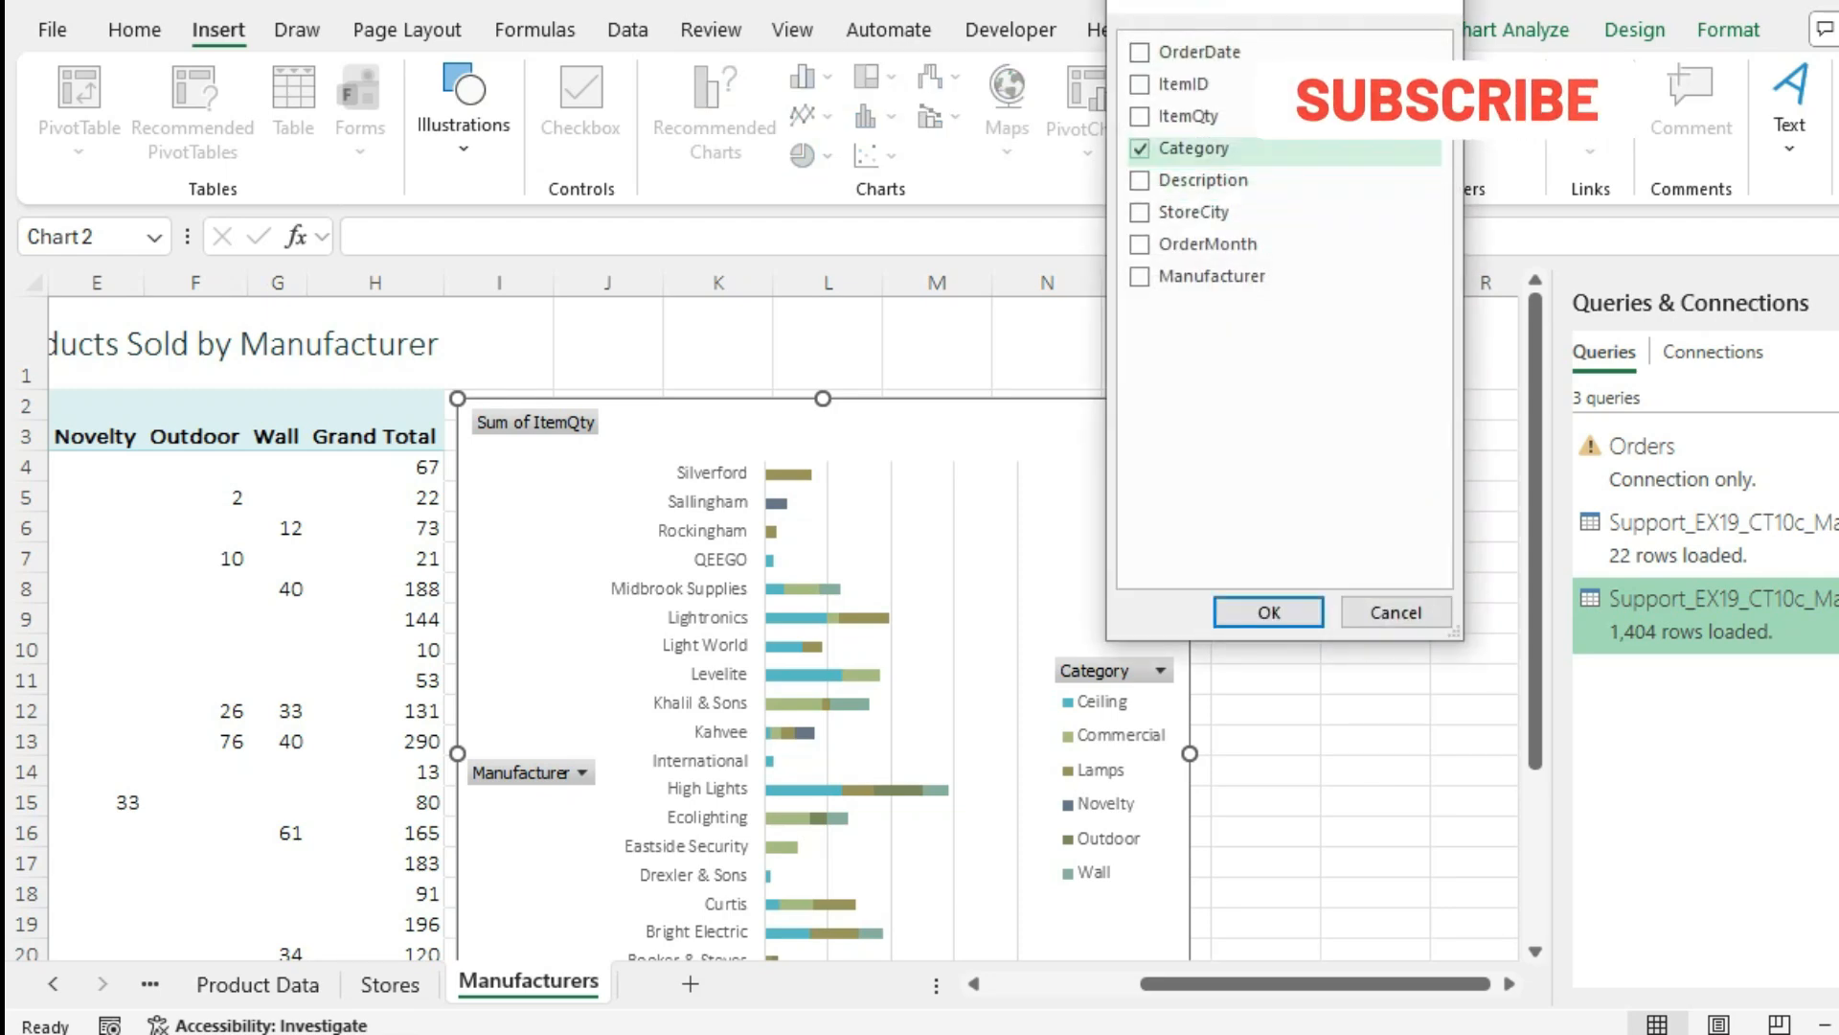
{"action": "key", "text": "Return"}
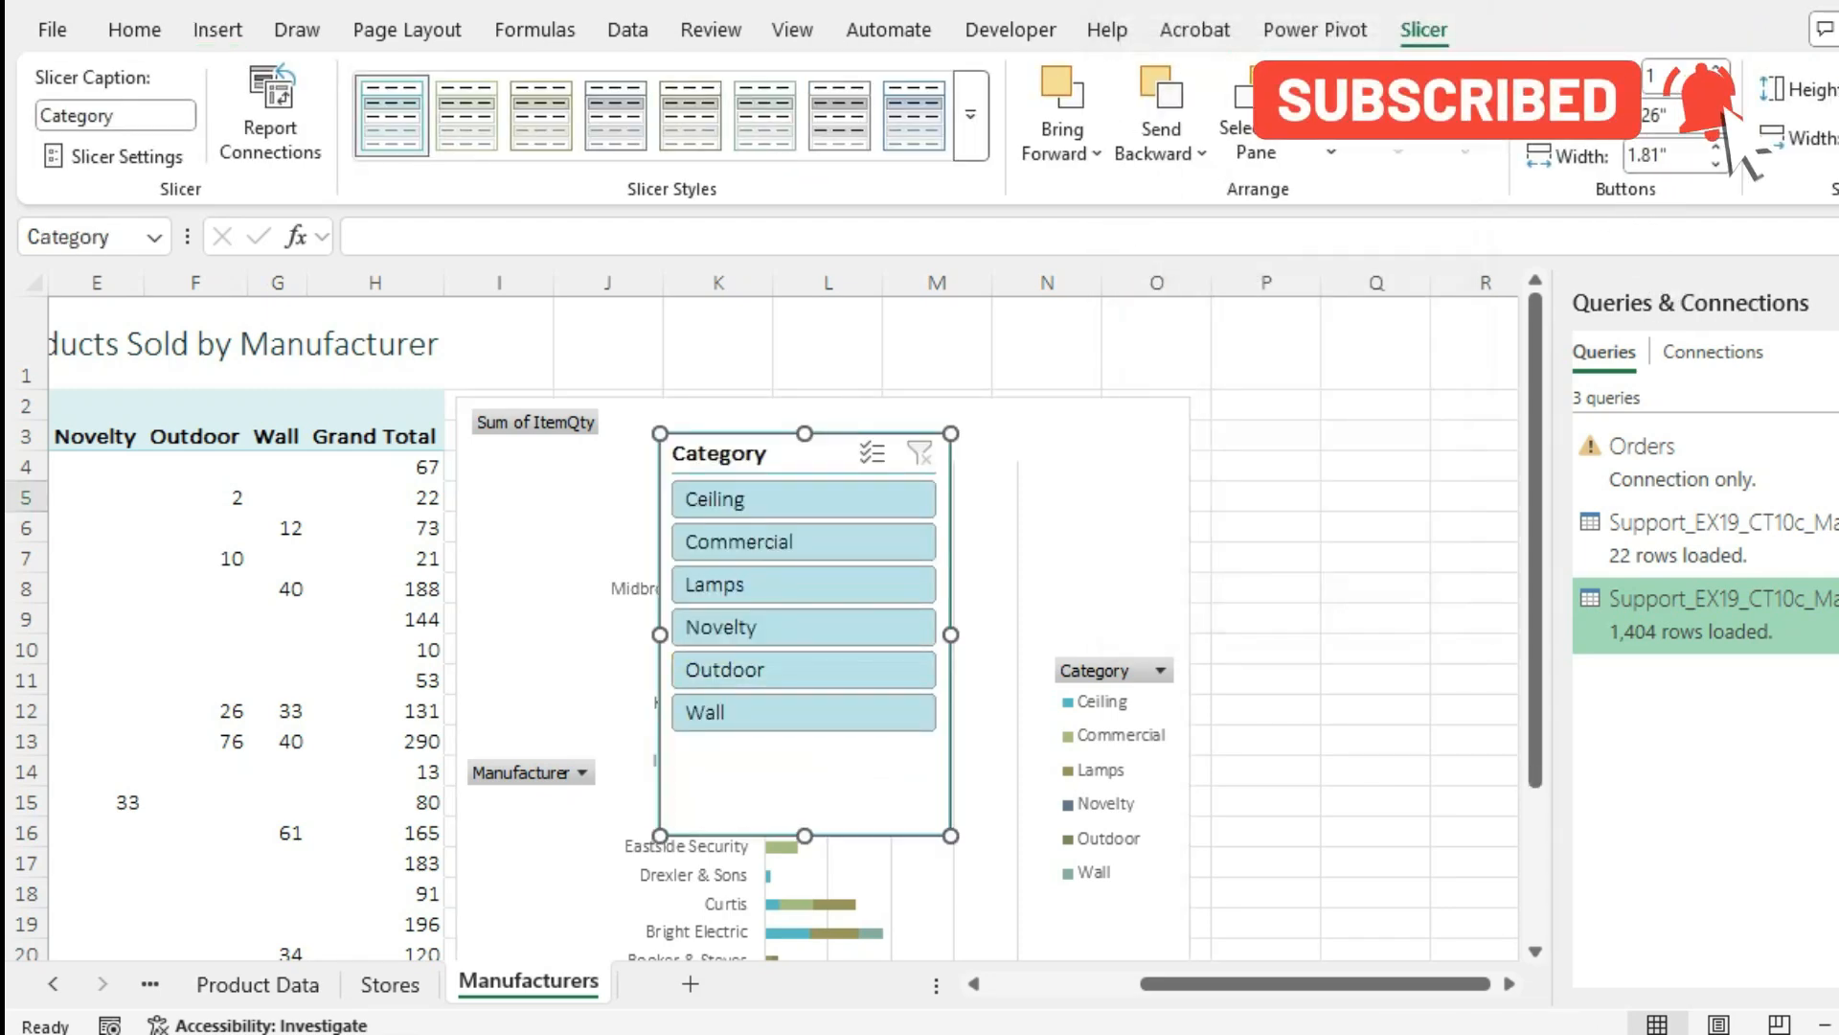
Move the Category slicer below the PivotChart and resize it so it covers the range I26:K38
{"action": "key", "text": "alt+Tab"}
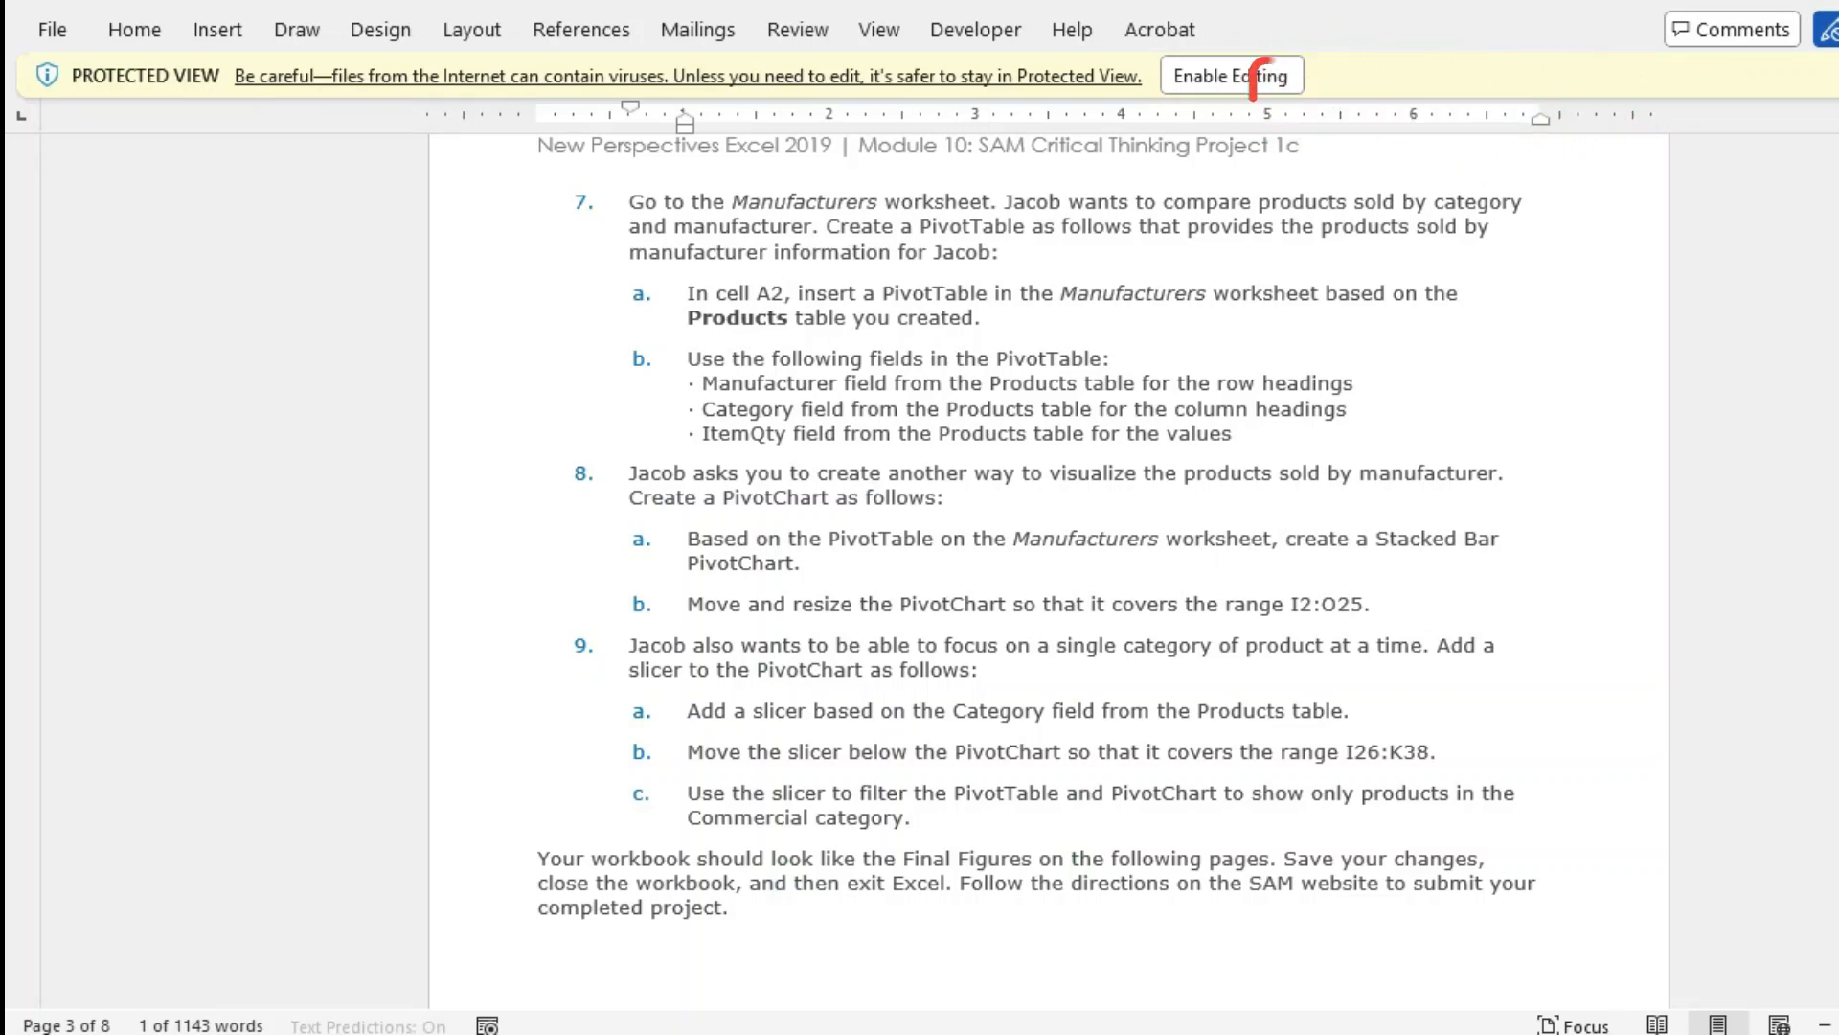
{"action": "key", "text": "alt+Tab"}
{"action": "left_click_drag", "start_coordinate": [786, 455], "coordinate": [584, 724]}
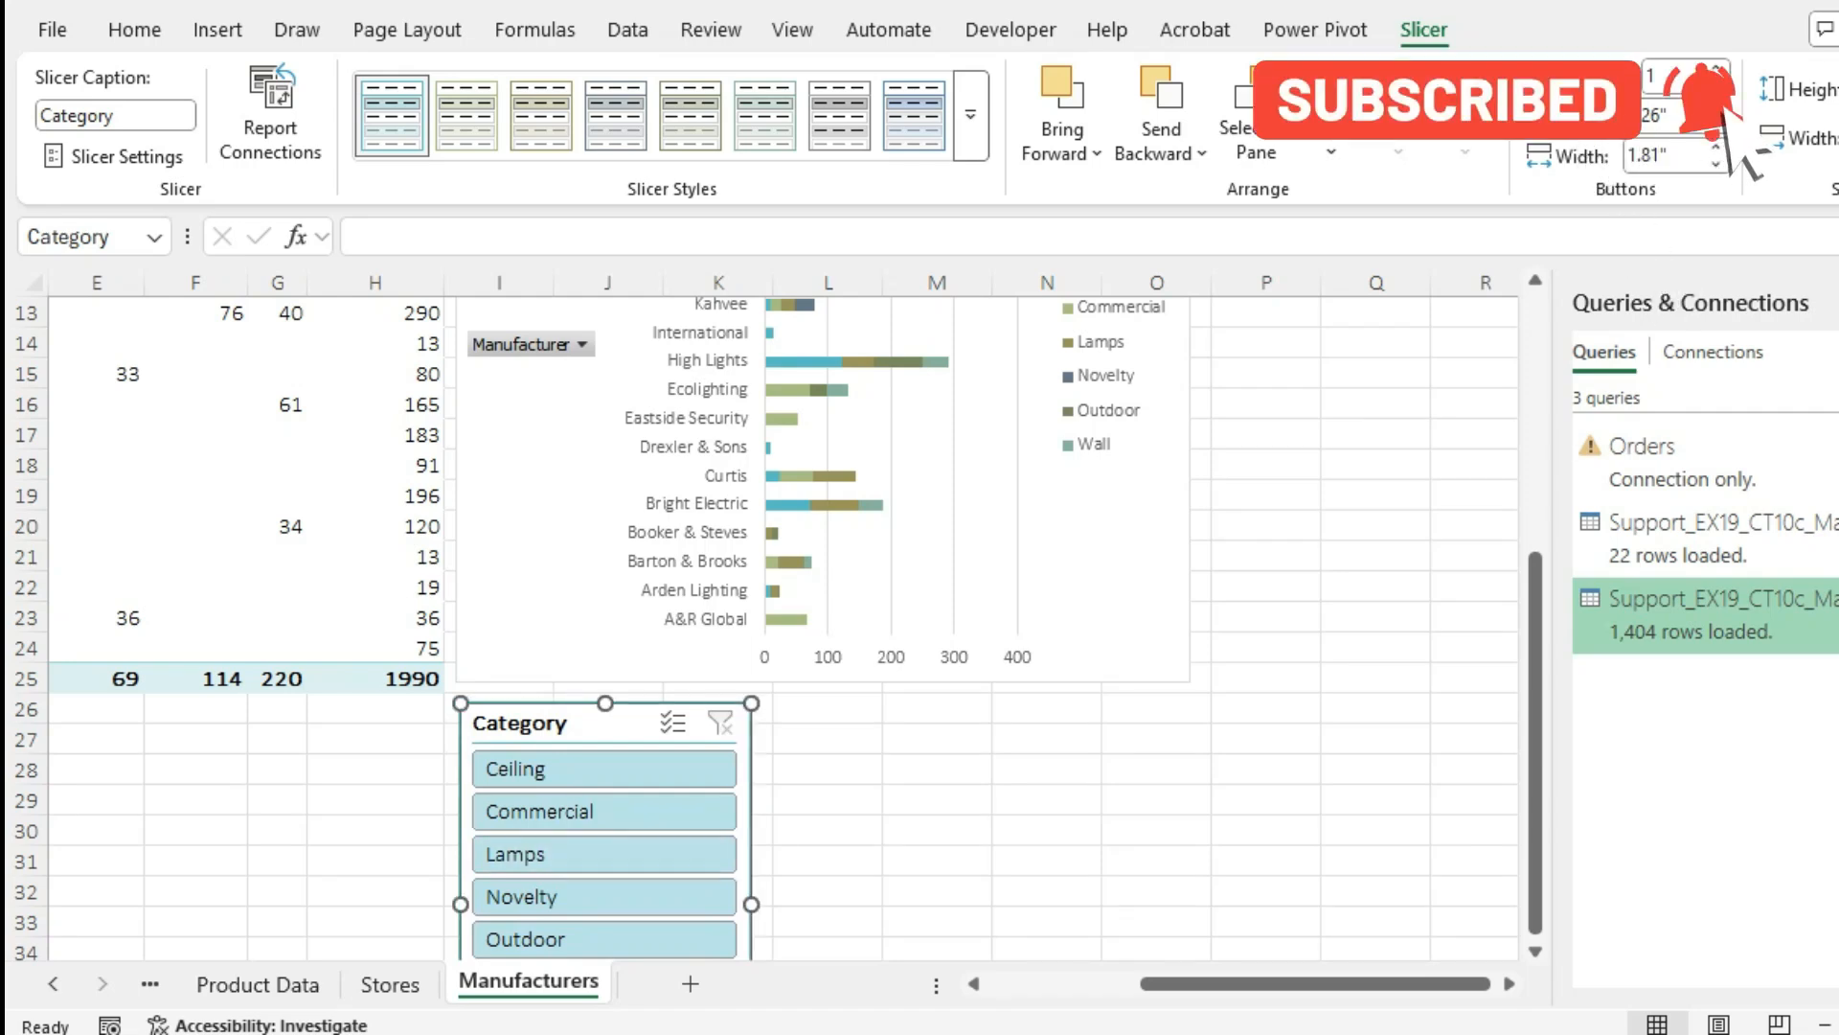
{"action": "scroll", "coordinate": [766, 623], "scroll_direction": "down", "scroll_amount": 3}
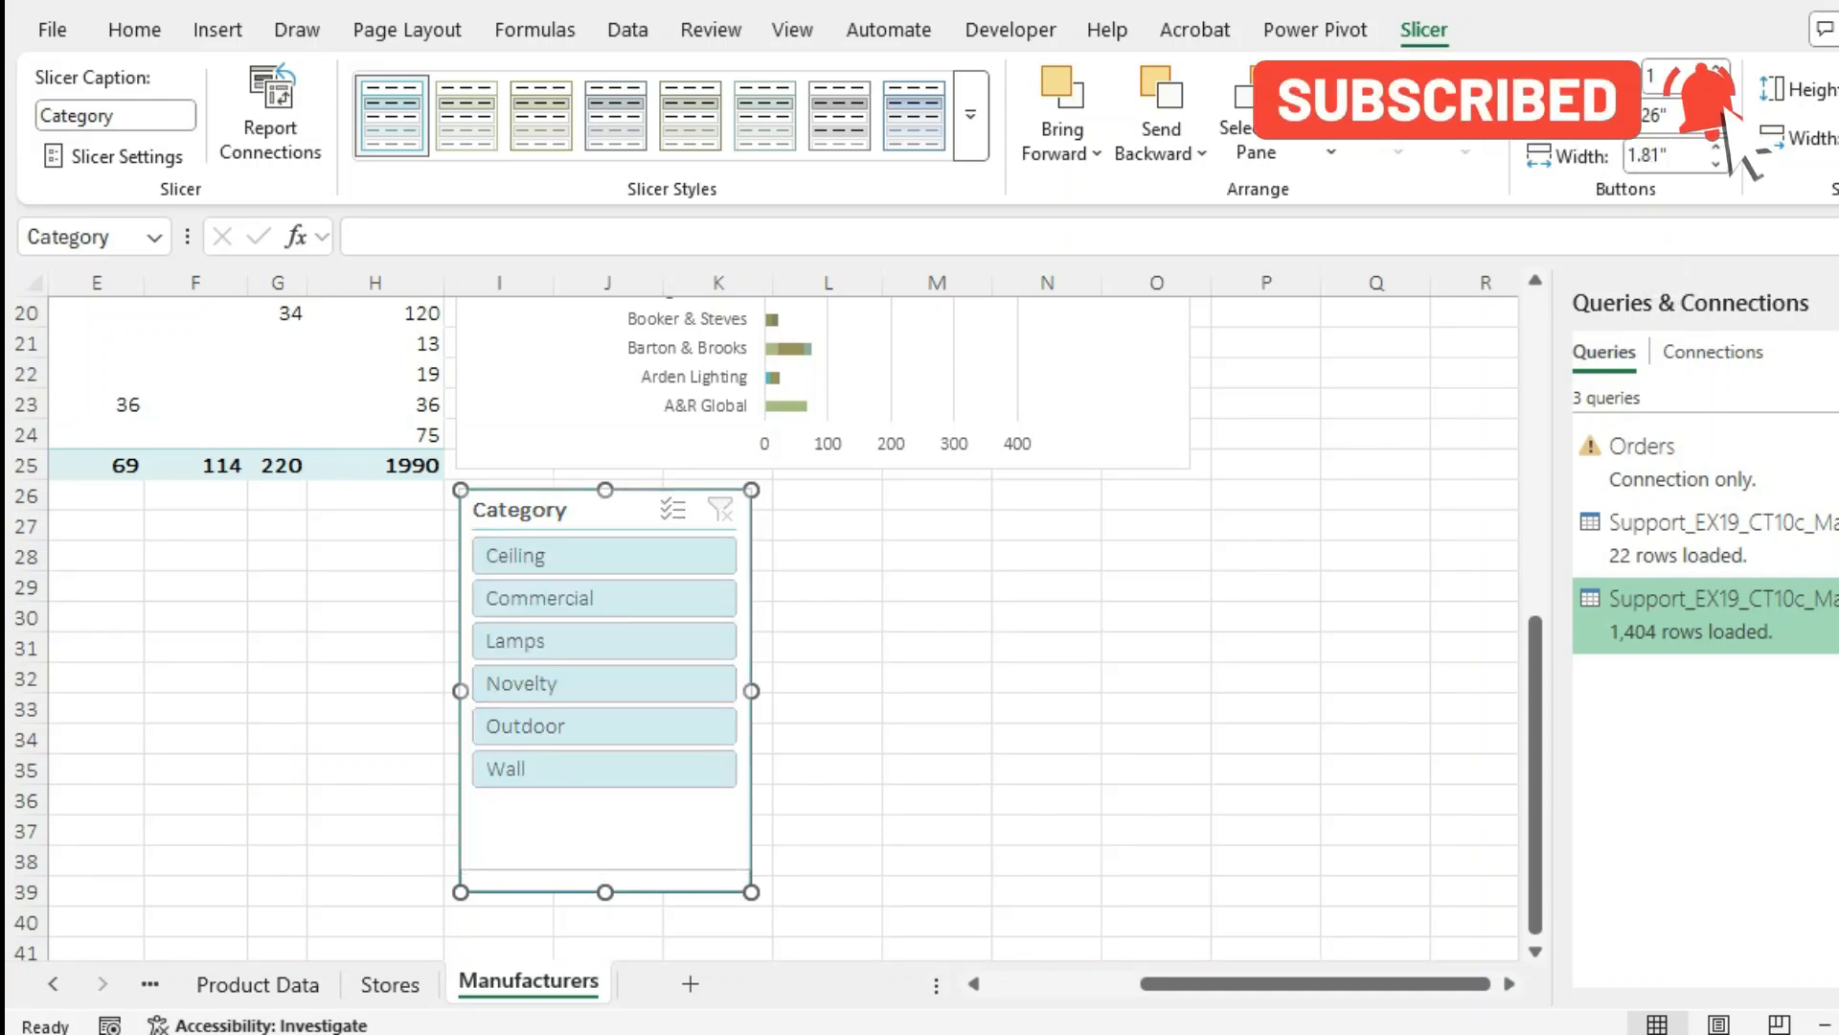
{"action": "left_click_drag", "start_coordinate": [606, 892], "coordinate": [606, 869]}
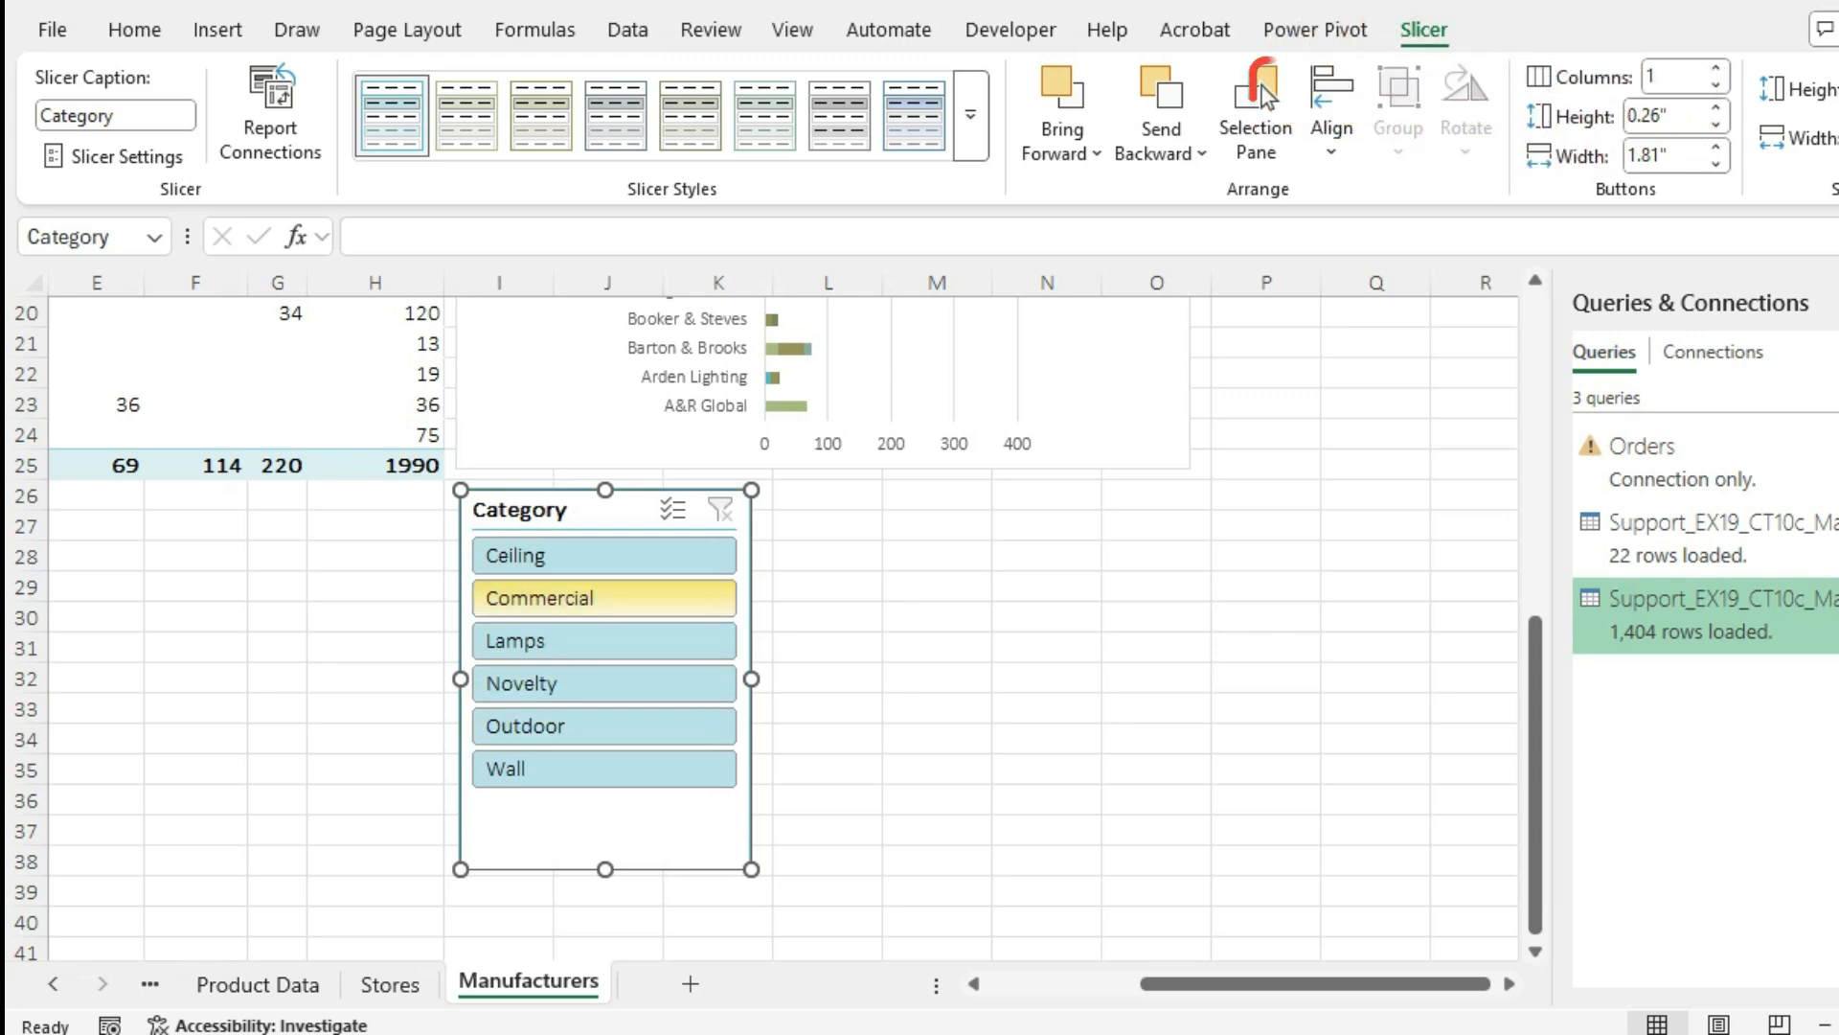
Filter the Manufacturers PivotTable and PivotChart with the Category slicer to show only Commercial products
{"action": "left_click", "coordinate": [603, 597]}
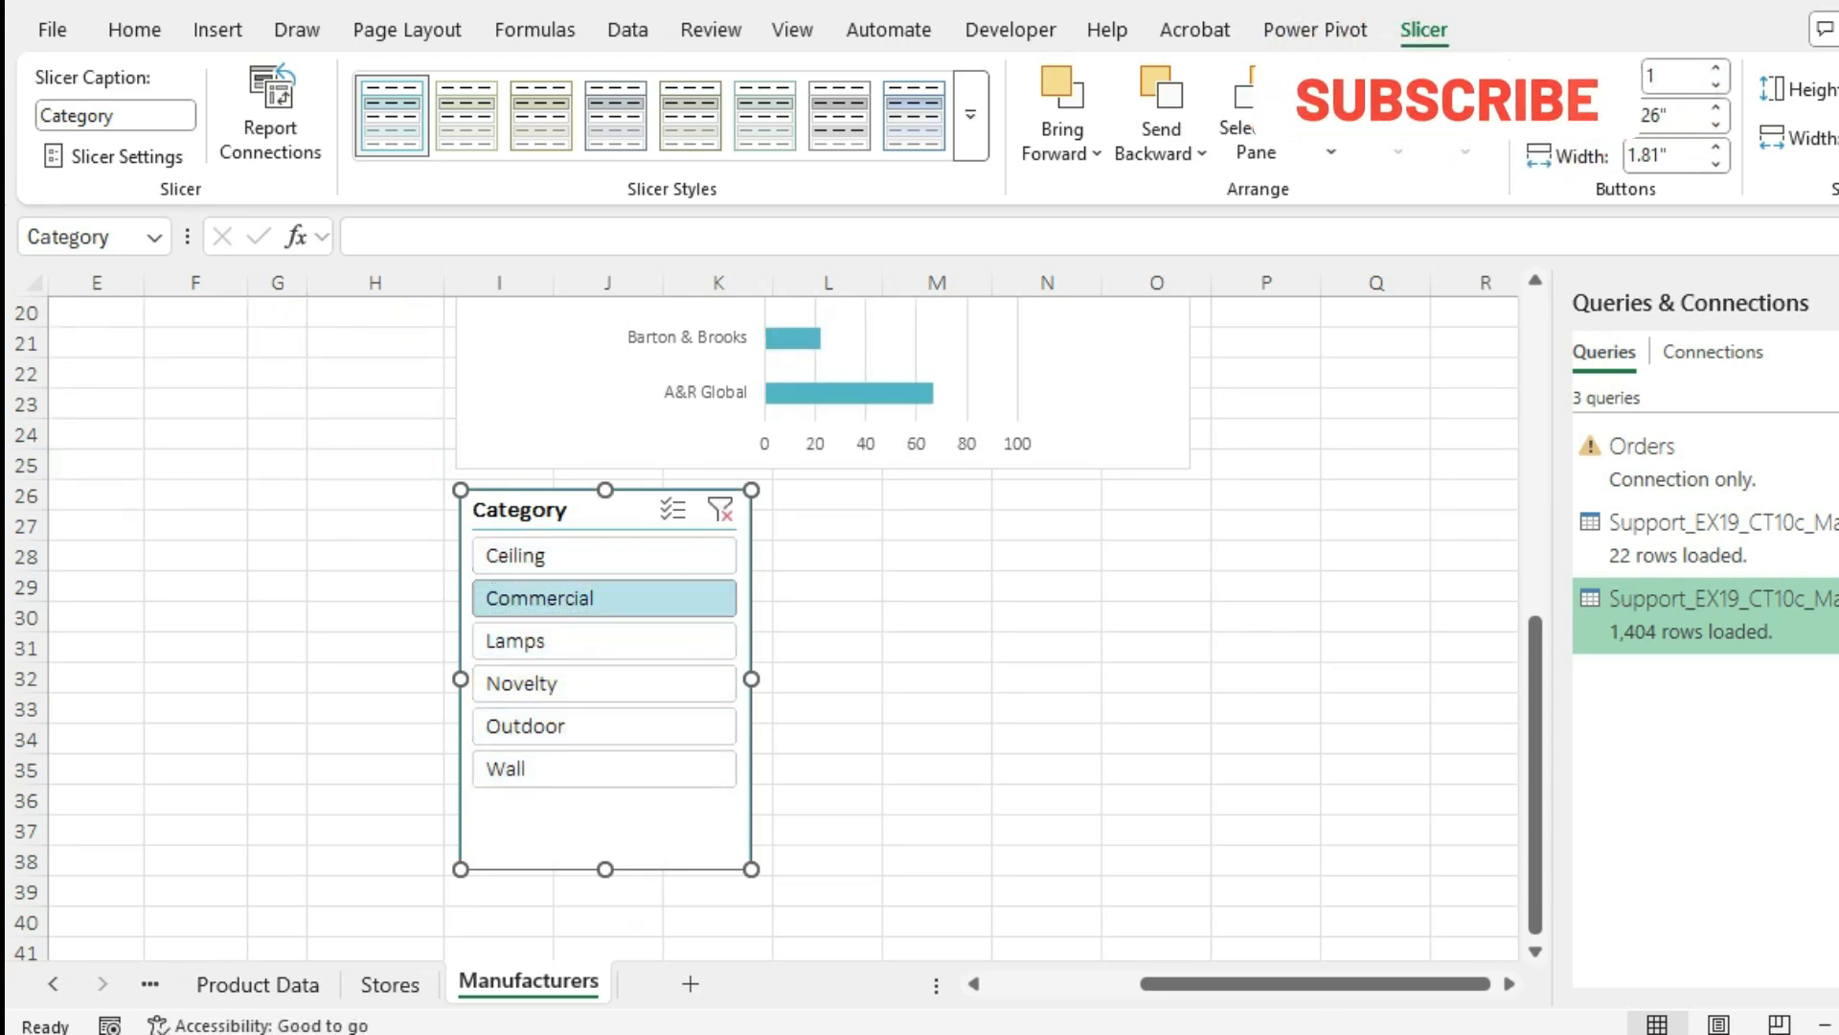
{"action": "key", "text": "alt+Tab"}
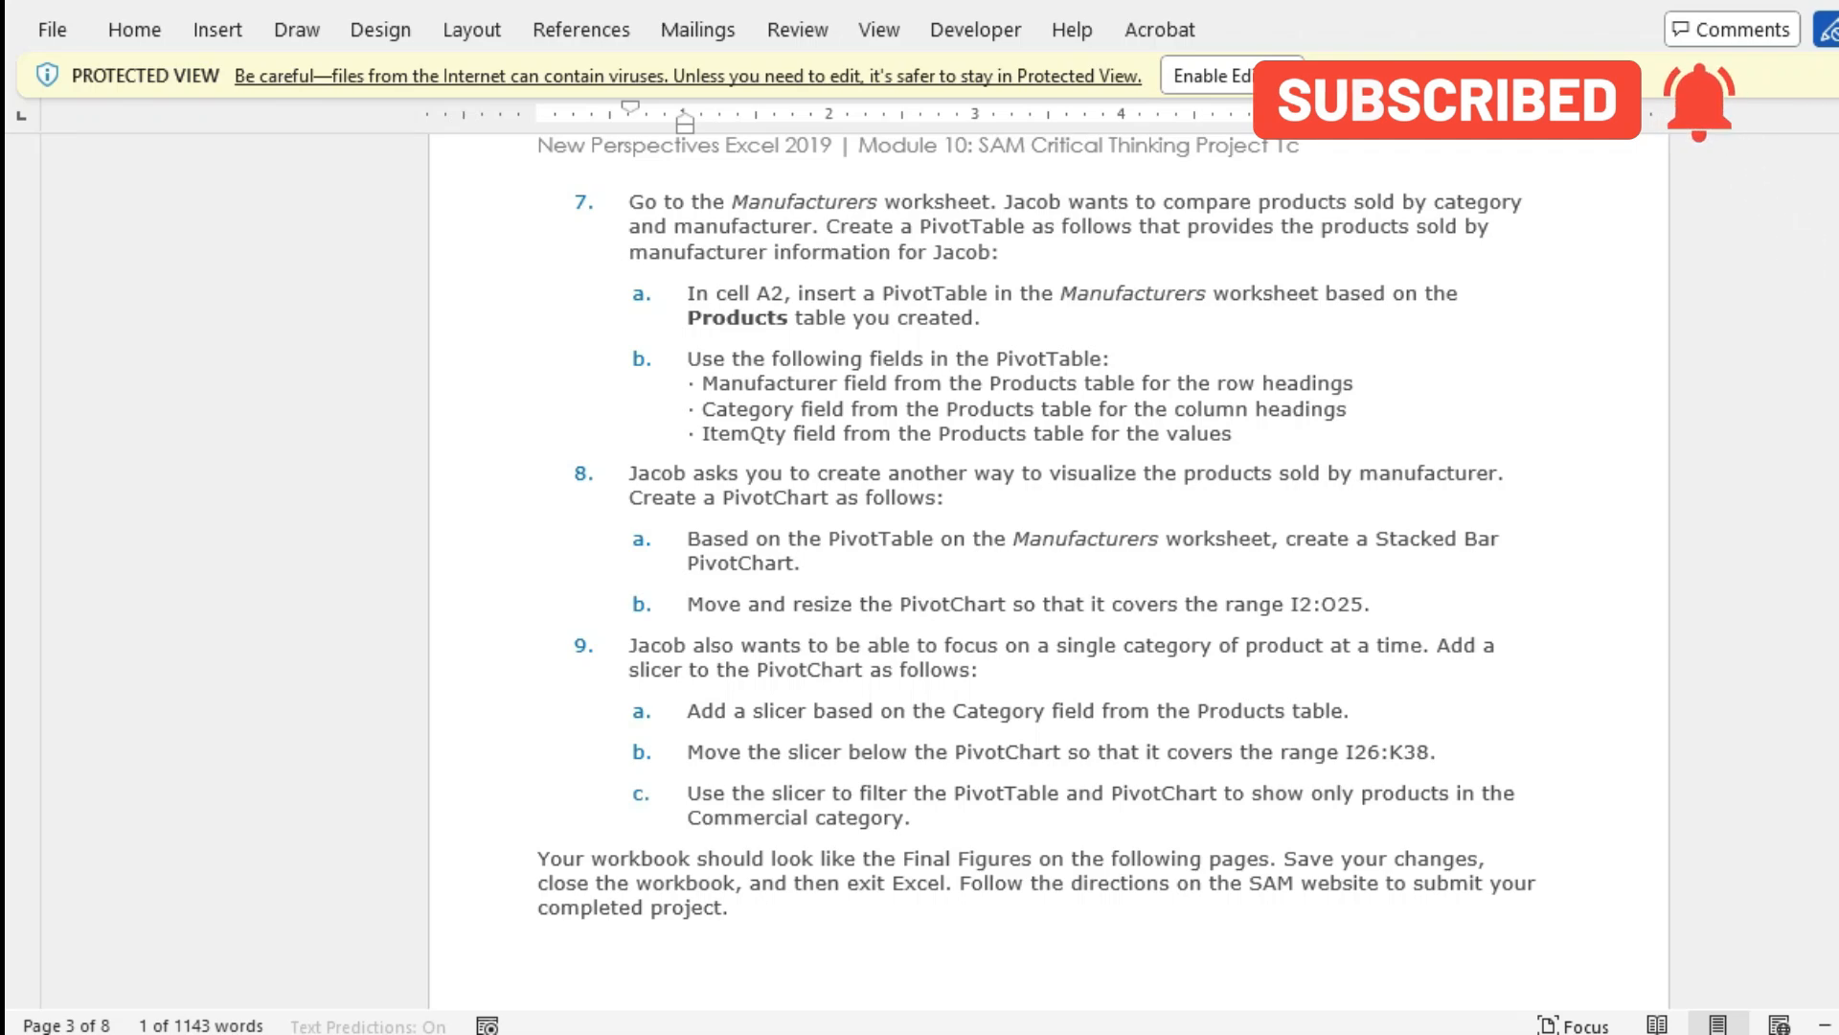
{"action": "key", "text": "alt+Tab"}
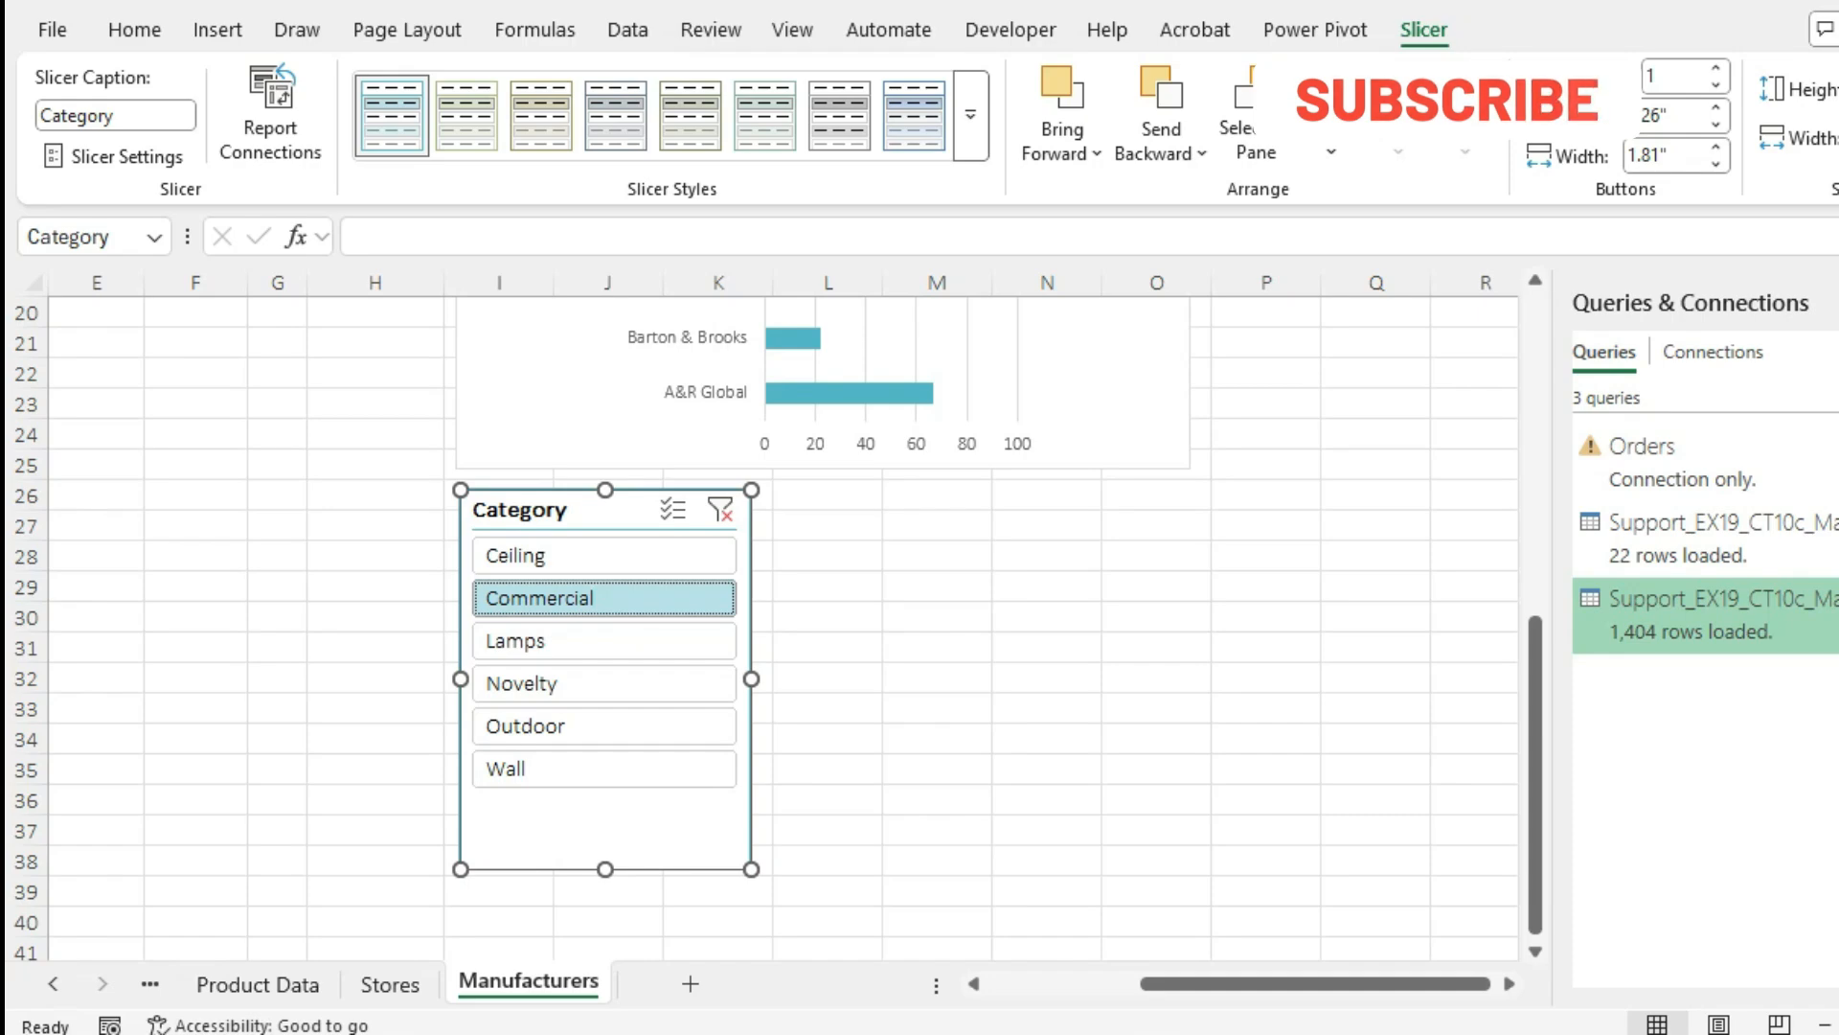
Switch to the Word instructions and review the Getting Started section and the first project steps
{"action": "key", "text": "alt+Tab"}
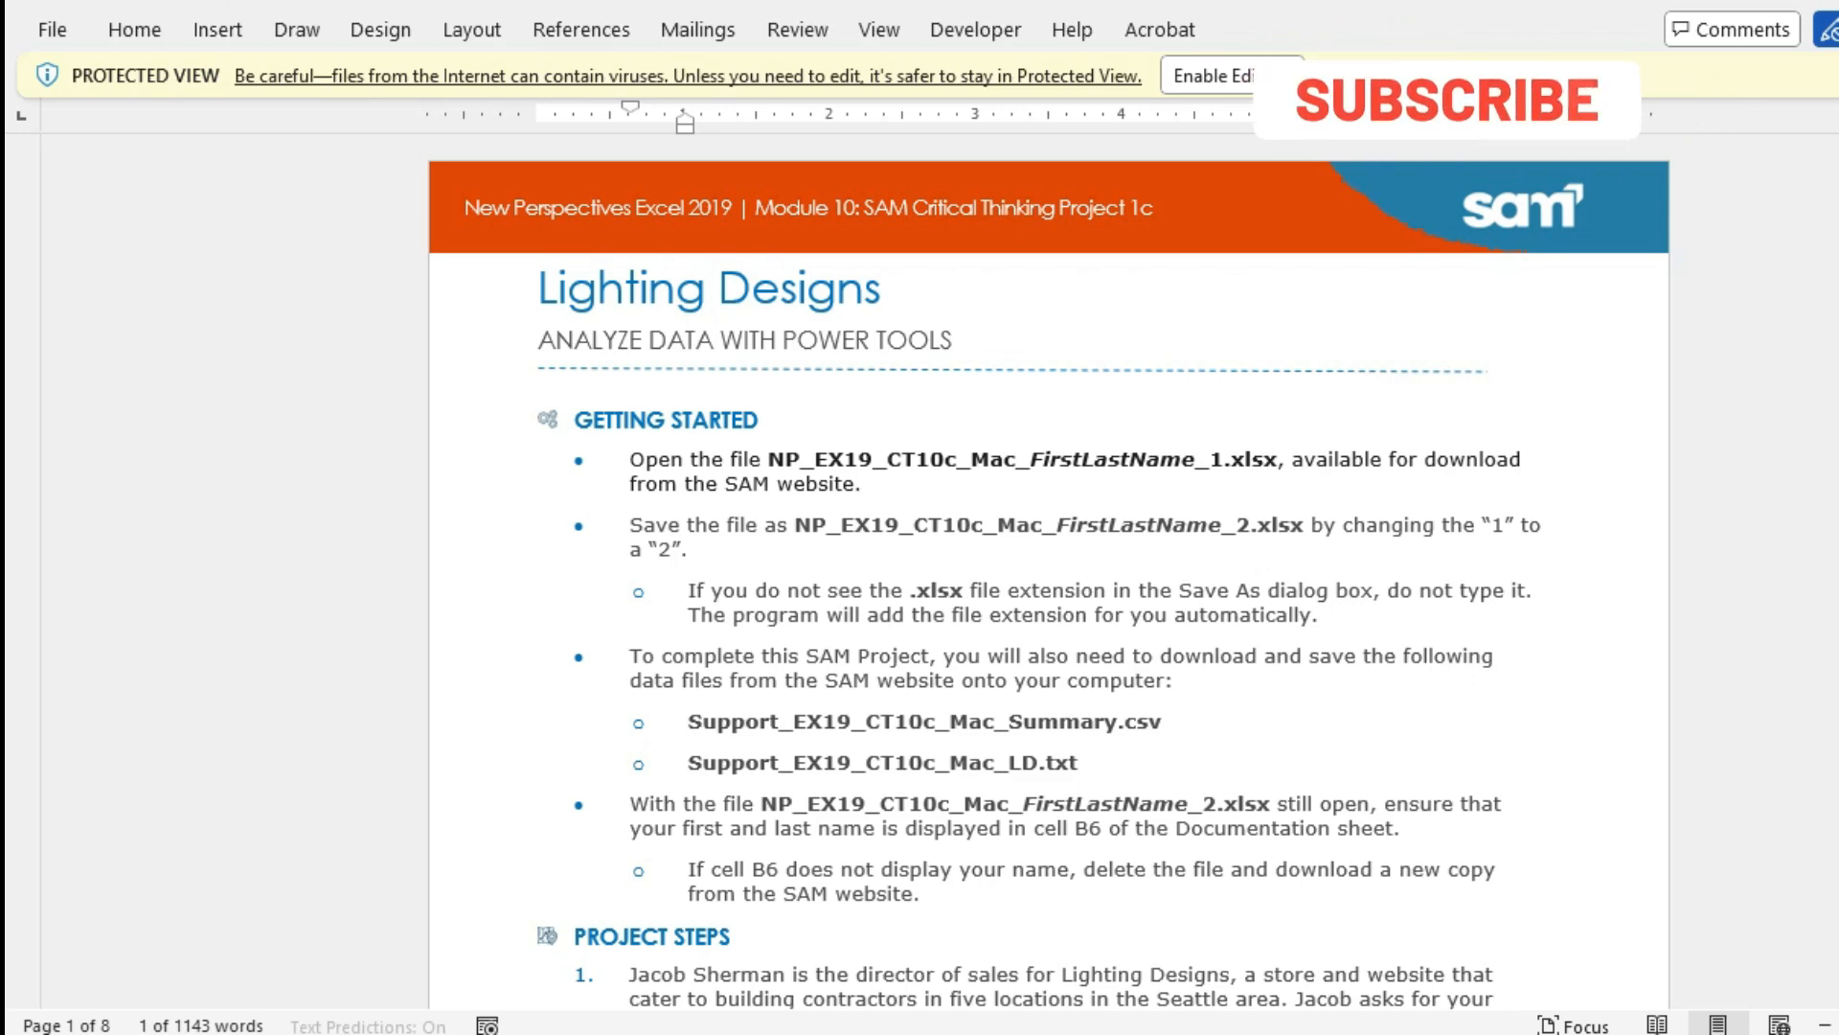
{"action": "scroll", "coordinate": [1049, 572], "scroll_direction": "down", "scroll_amount": 2}
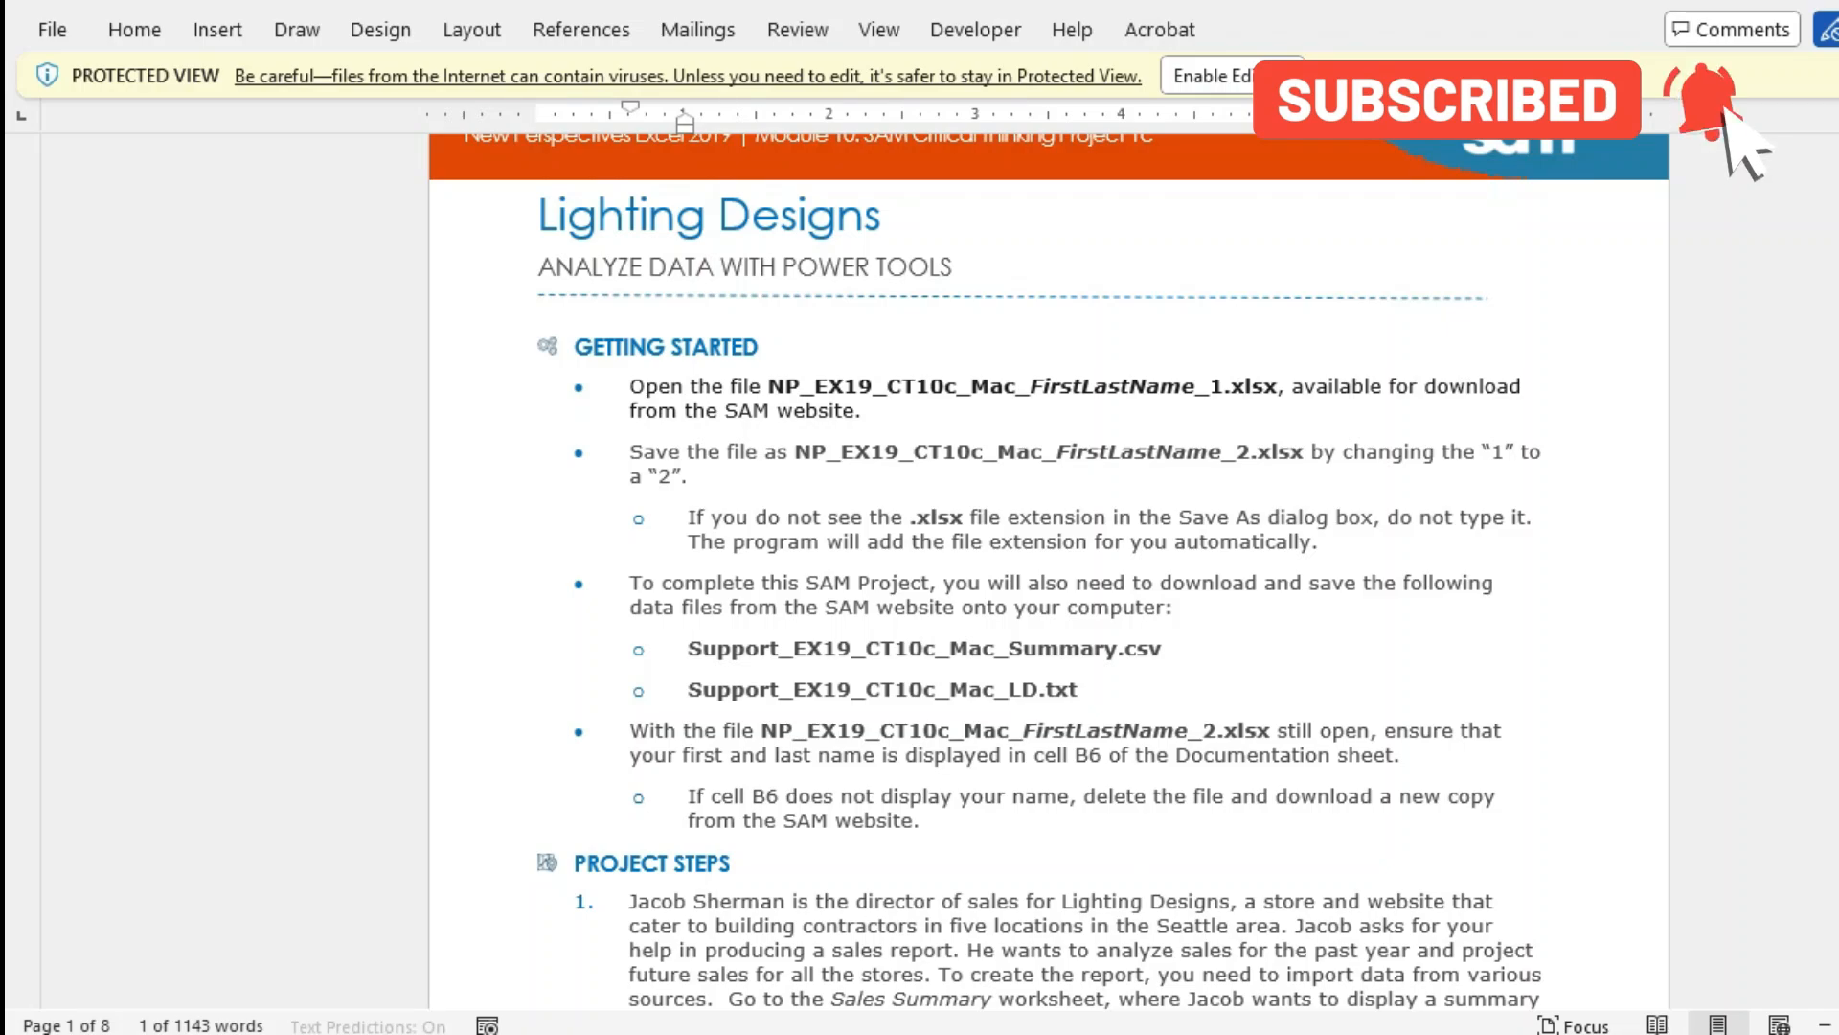
{"action": "scroll", "coordinate": [1049, 572], "scroll_direction": "down", "scroll_amount": 10}
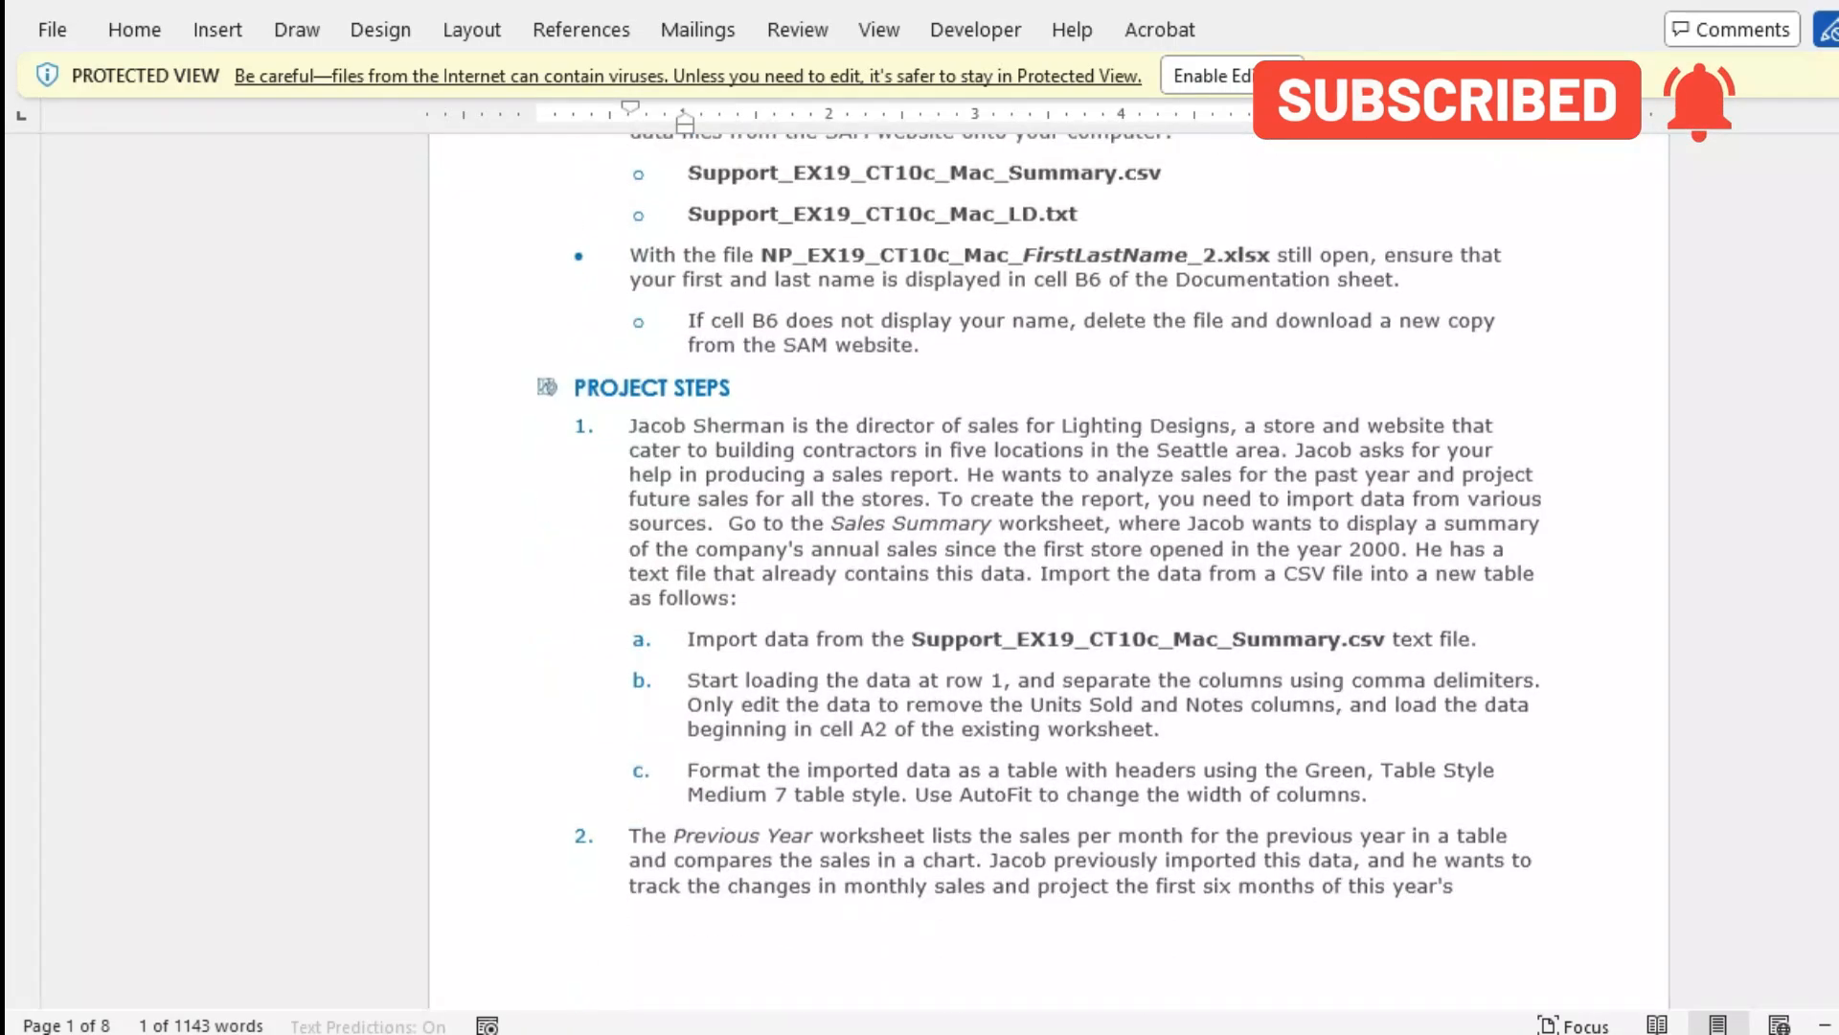
{"action": "scroll", "coordinate": [1049, 572], "scroll_direction": "down", "scroll_amount": 3}
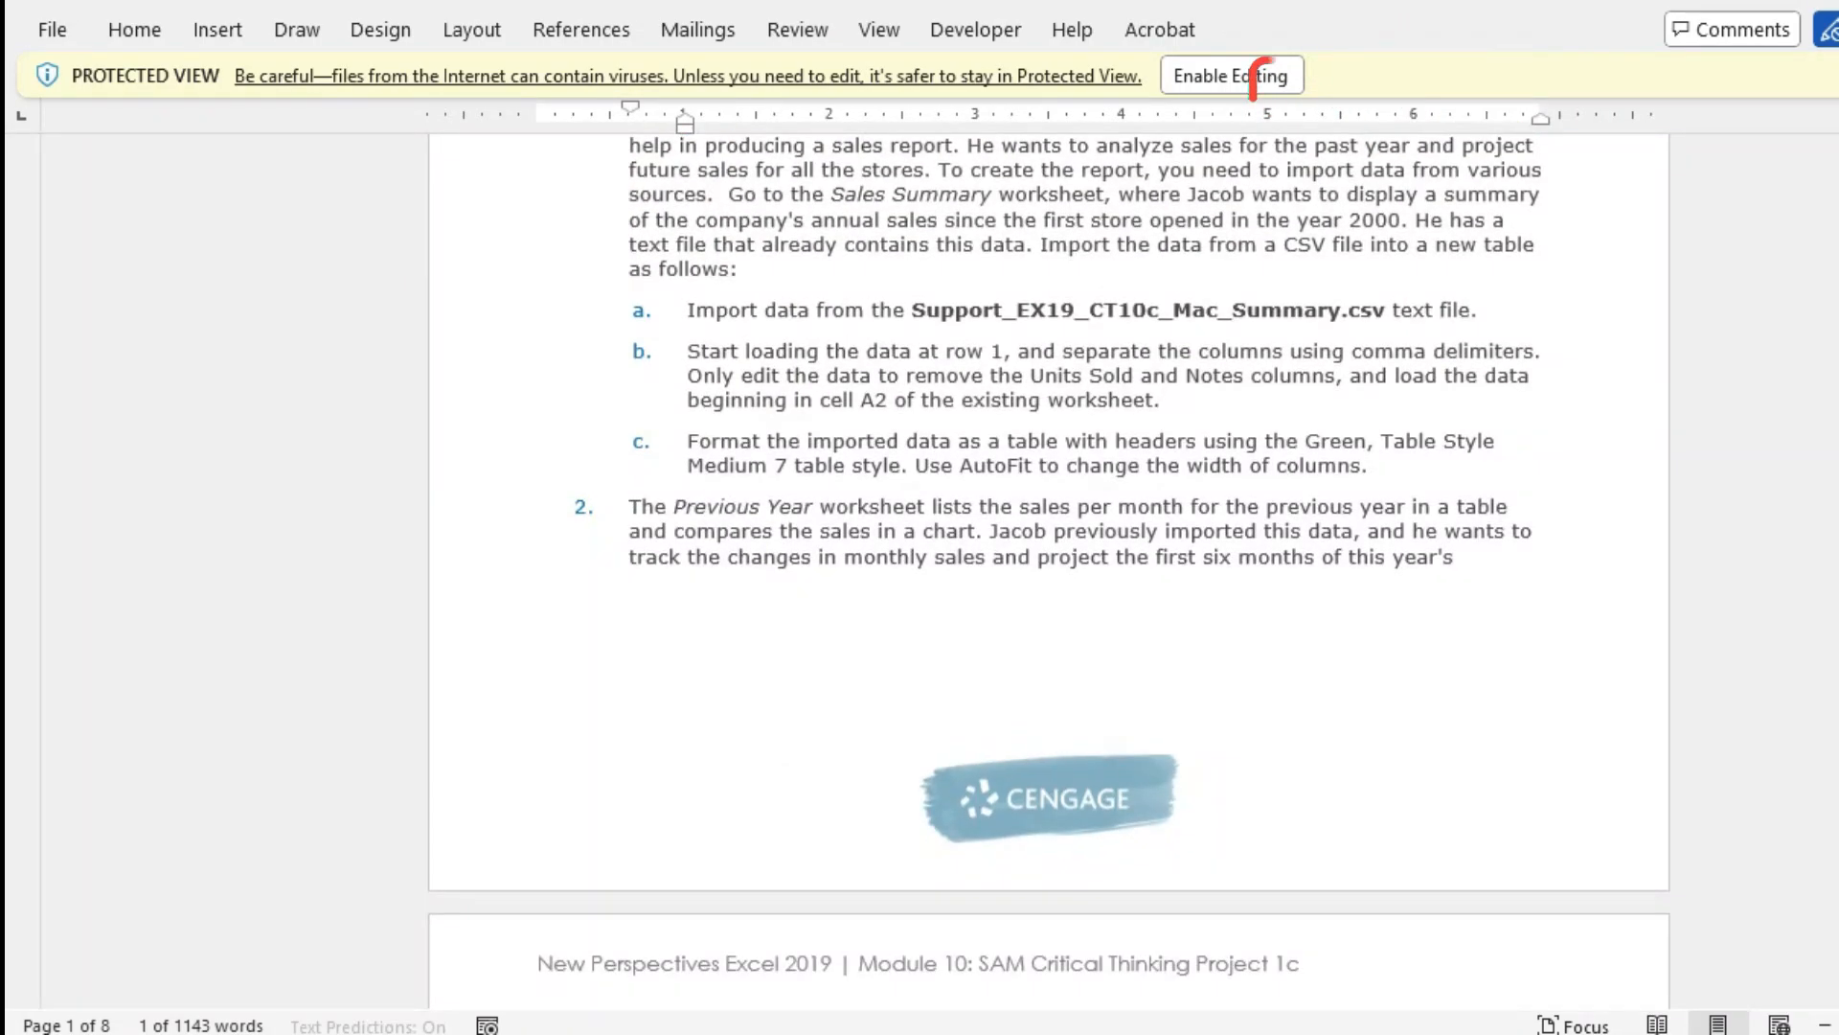
{"action": "scroll", "coordinate": [1049, 572], "scroll_direction": "up", "scroll_amount": 8}
{"action": "scroll", "coordinate": [1049, 572], "scroll_direction": "up", "scroll_amount": 4}
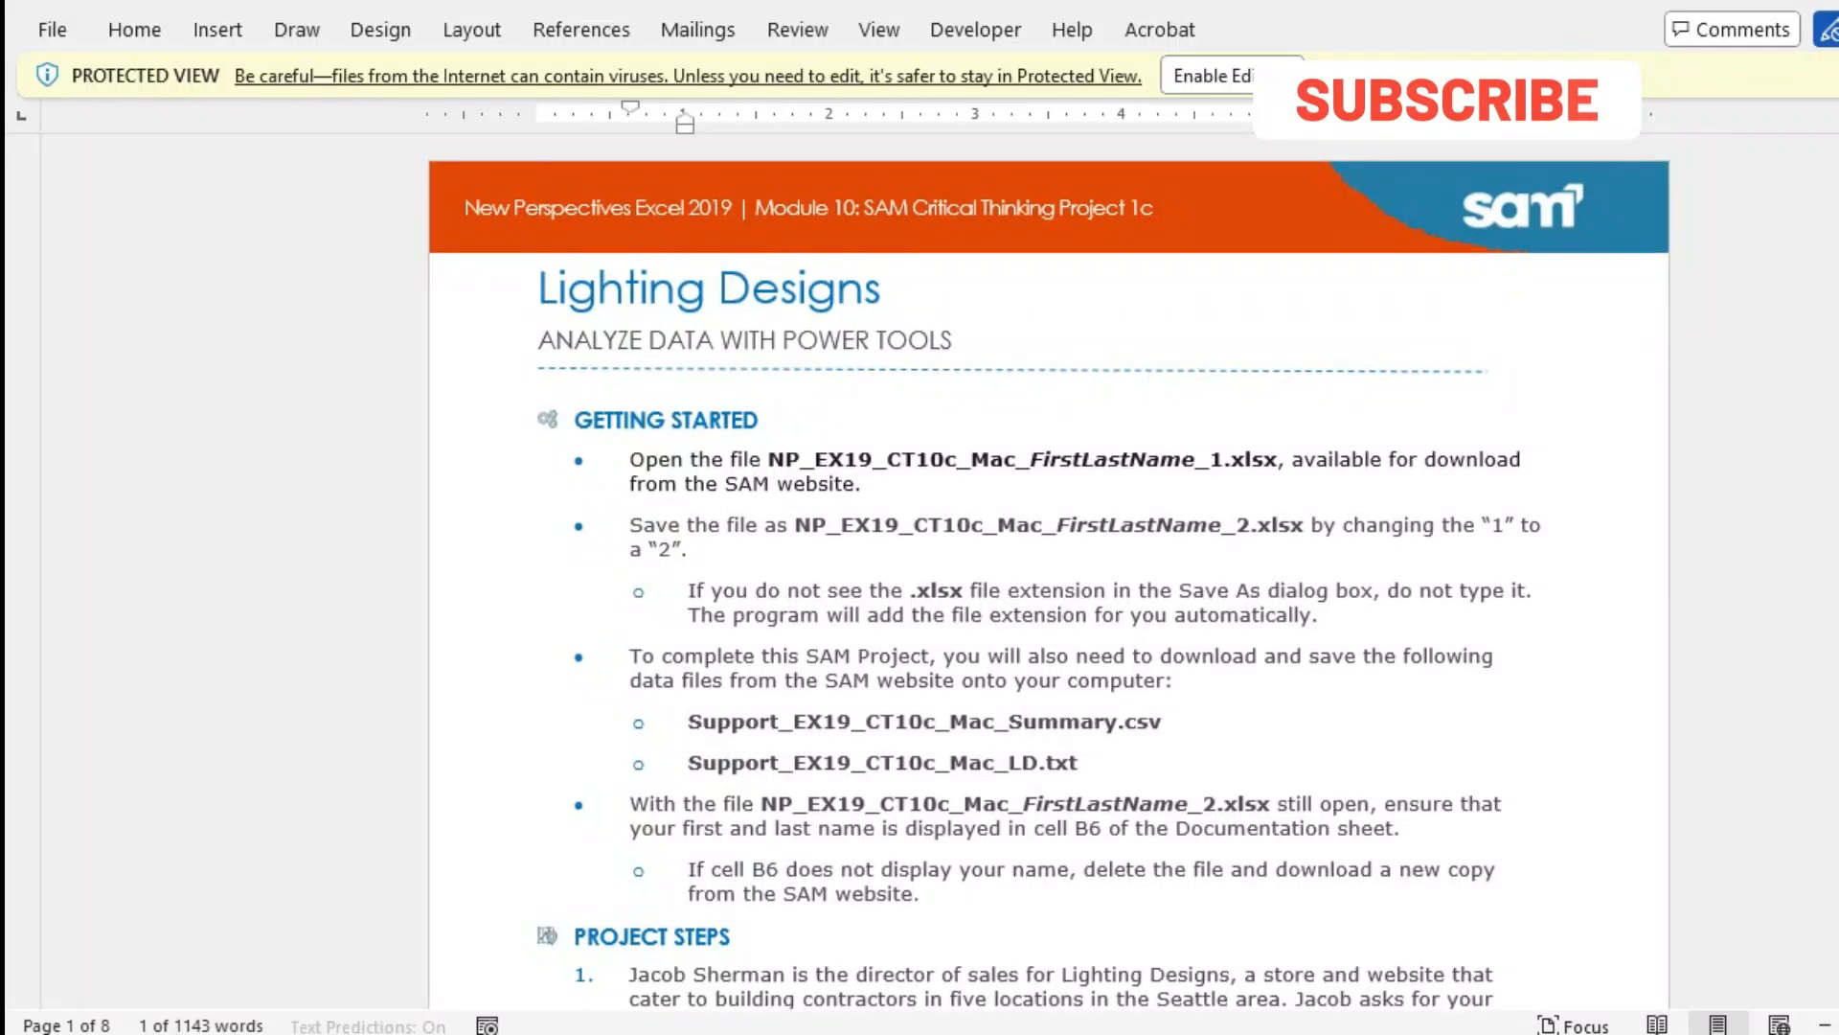